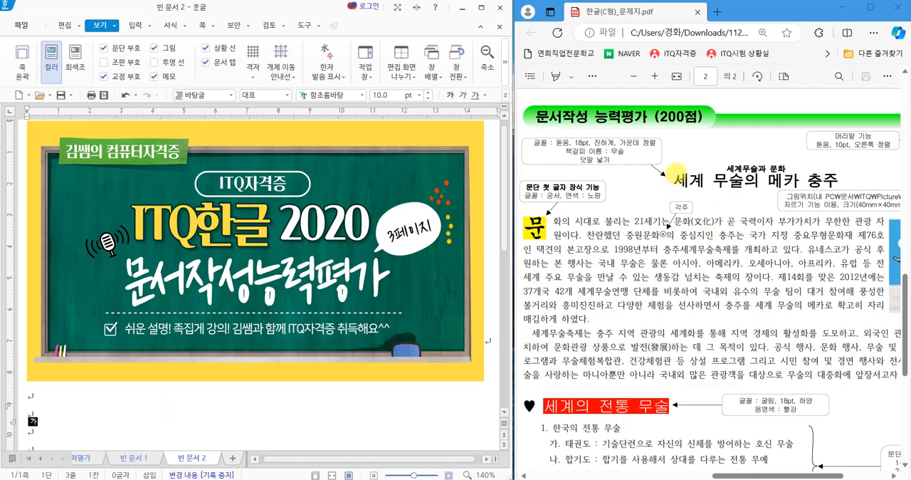
Switch to the 문서작성능력평가 document and review its typed text against page 2 of the exam sheet PDF.
mouse_move(717, 138)
left_mouse_down()
mouse_move(644, 117)
mouse_move(727, 107)
mouse_move(715, 142)
left_mouse_up()
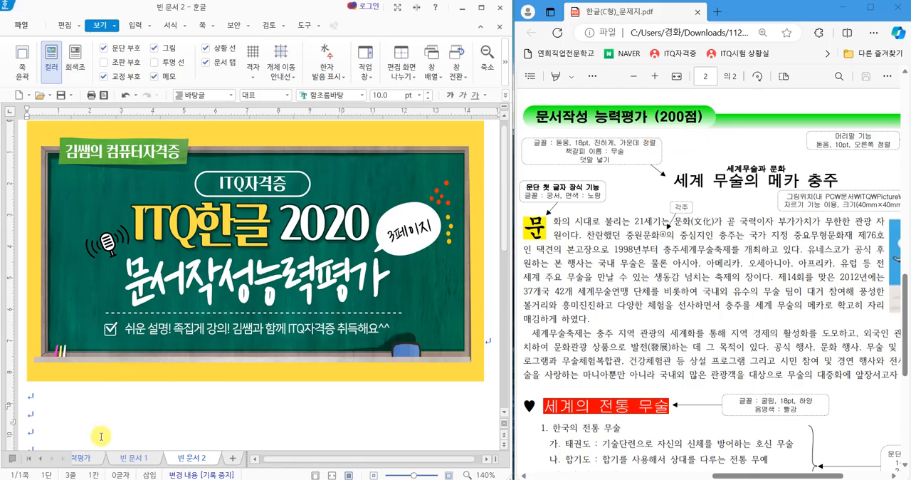
left_click(86, 458)
scroll(157, 240, "down", 5)
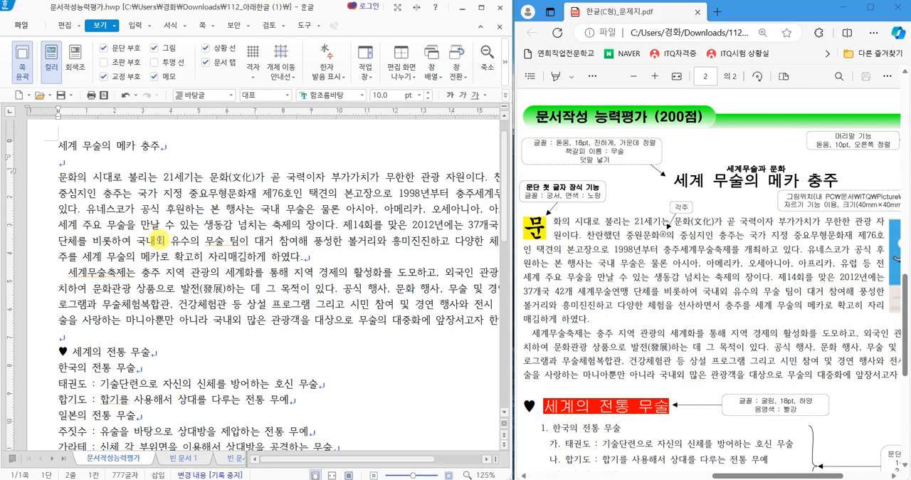
scroll(173, 245, "up", 4)
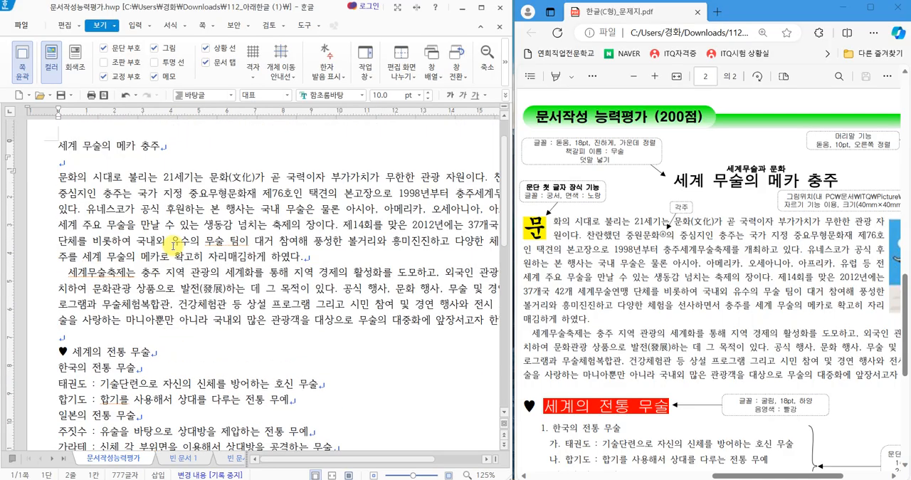
scroll(213, 249, "down", 4)
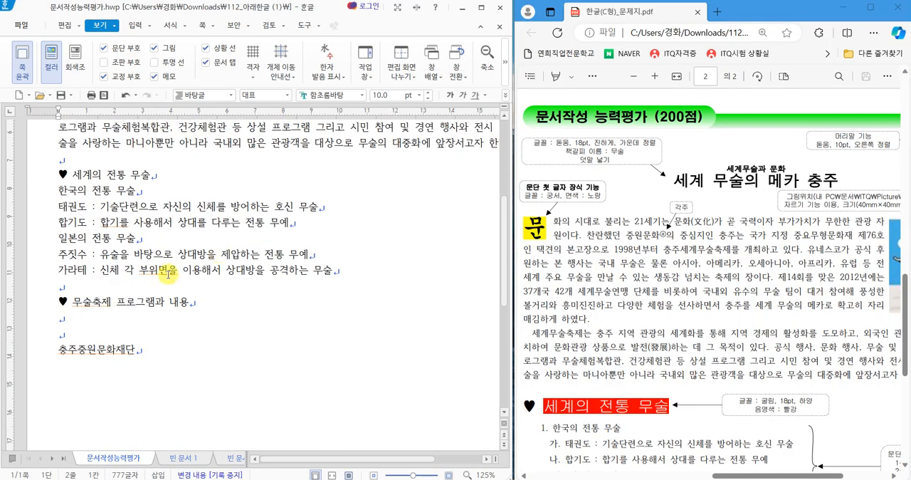
scroll(619, 264, "down", 5)
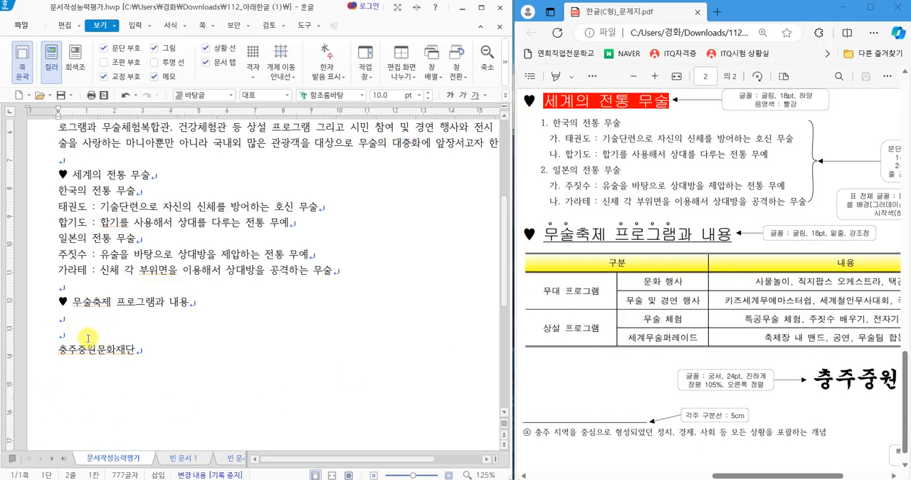
scroll(87, 338, "up", 5)
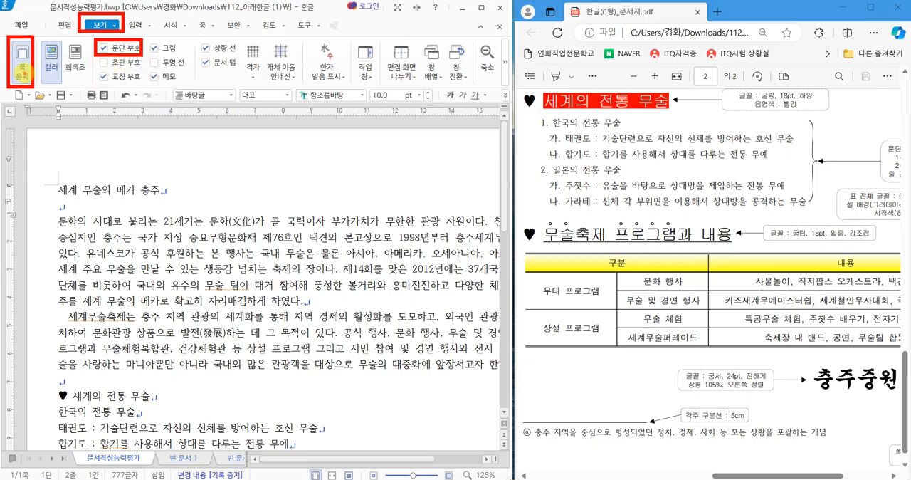
Turn the document's page outline display off and back on.
left_click(23, 73)
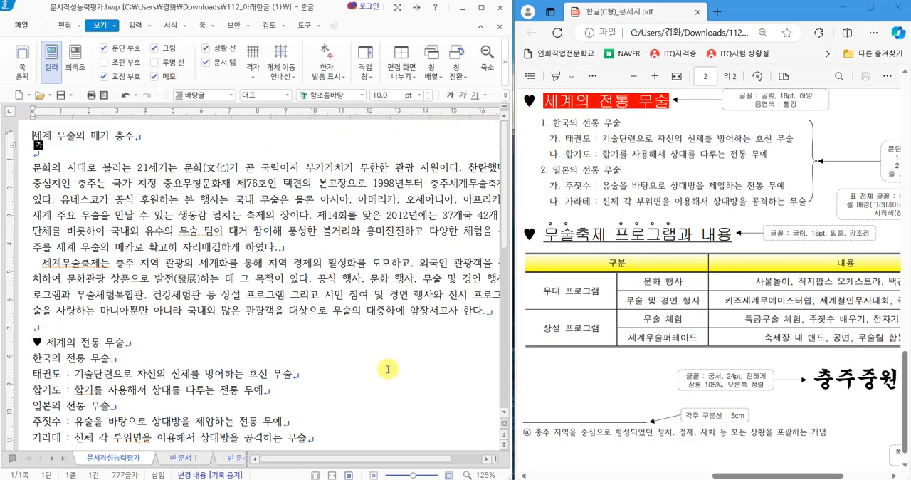
left_click(23, 72)
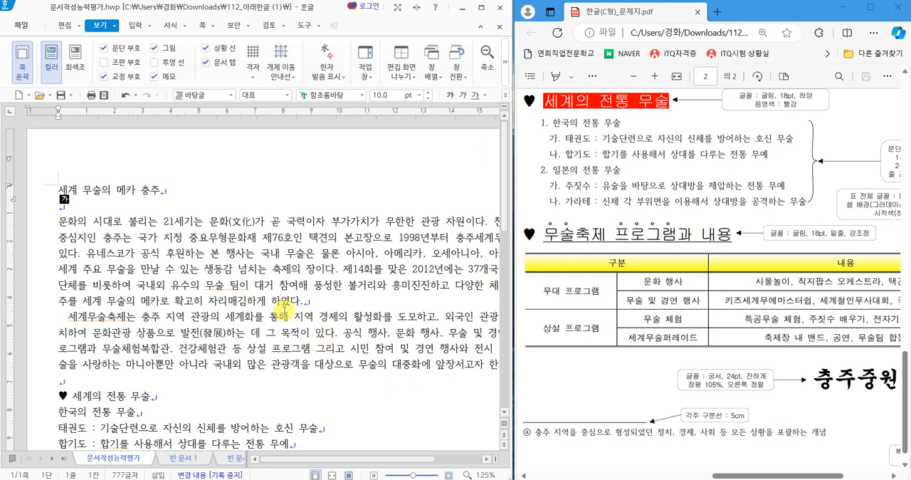
Examine the blank lines separating the title, body and ♥ headings, and the indent at the start of the 세계무술축제는 paragraph.
left_click(145, 191)
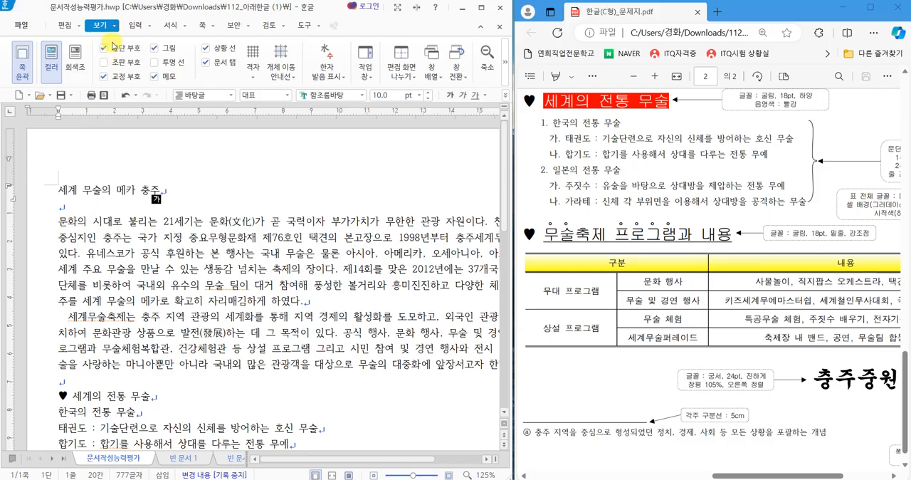
left_click(64, 25)
left_click(185, 285)
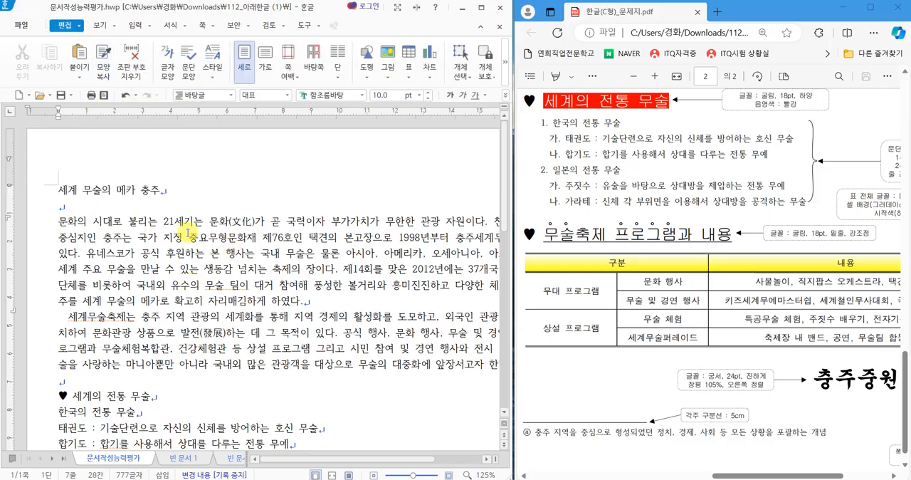
scroll(176, 219, "down", 5)
scroll(174, 223, "up", 5)
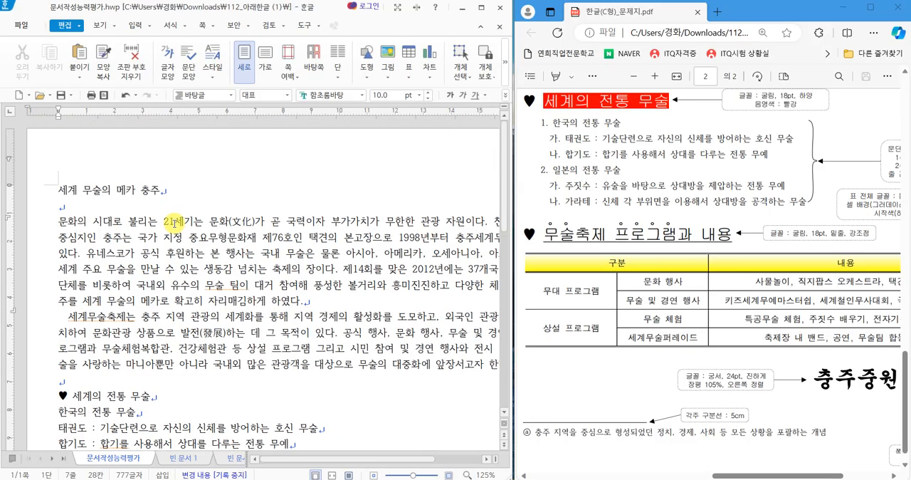
scroll(173, 224, "down", 1)
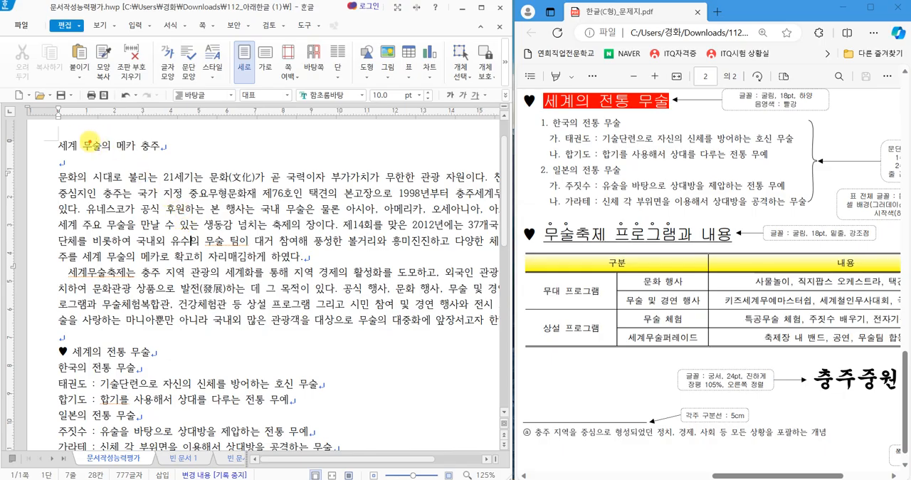
mouse_move(45, 152)
left_mouse_down()
mouse_move(76, 151)
mouse_move(53, 175)
left_mouse_up()
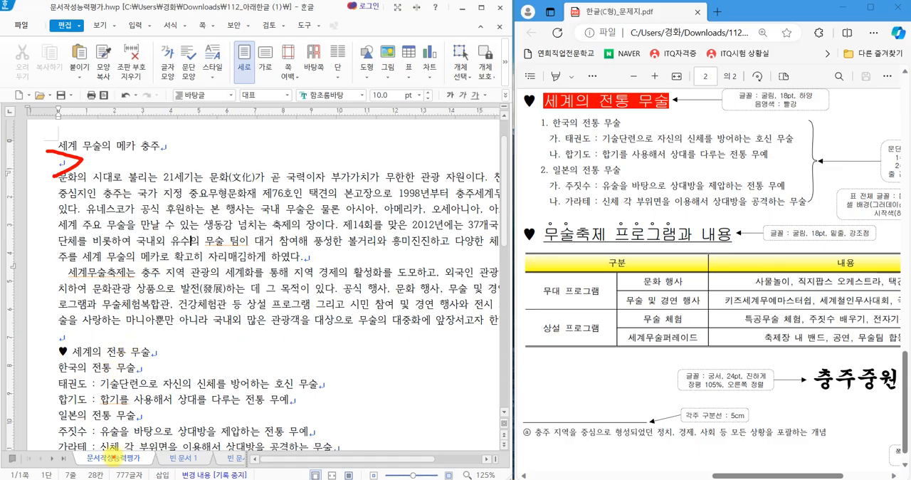
mouse_move(49, 329)
left_mouse_down()
mouse_move(83, 333)
mouse_move(50, 347)
left_mouse_up()
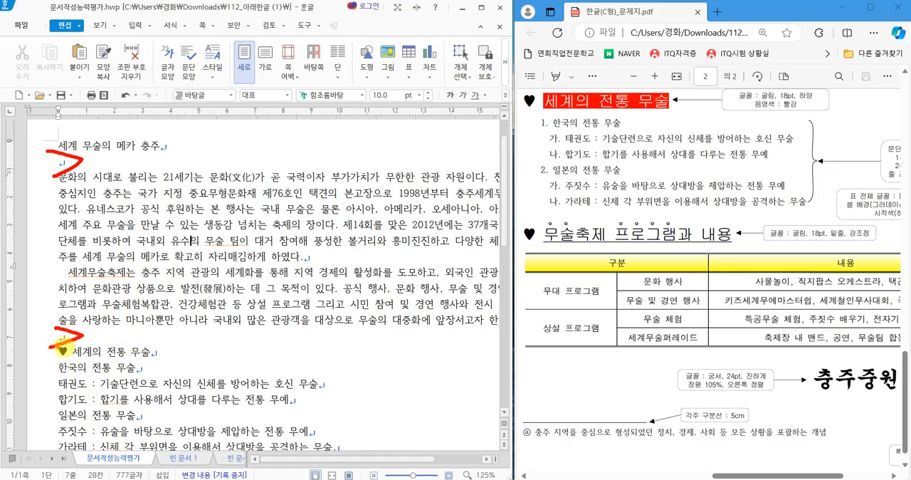
scroll(168, 331, "down", 4)
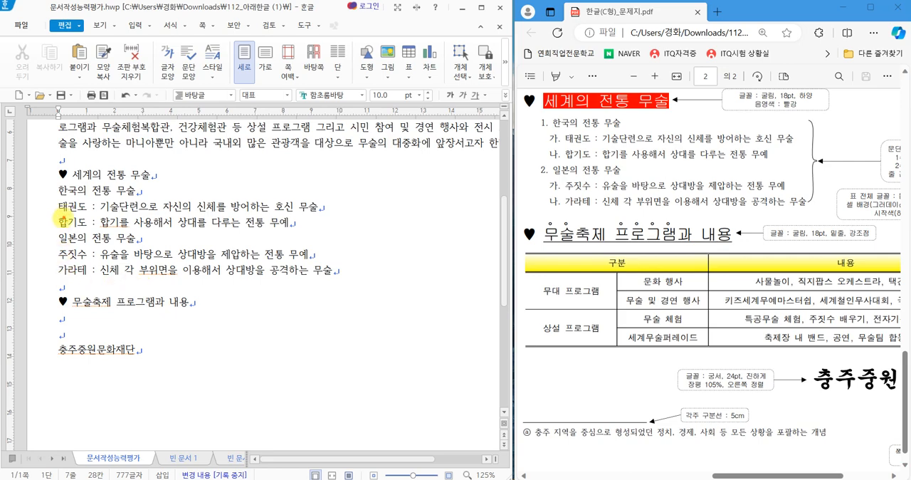
mouse_move(54, 272)
left_mouse_down()
mouse_move(76, 283)
mouse_move(51, 300)
mouse_move(84, 323)
mouse_move(105, 316)
mouse_move(74, 307)
left_mouse_up()
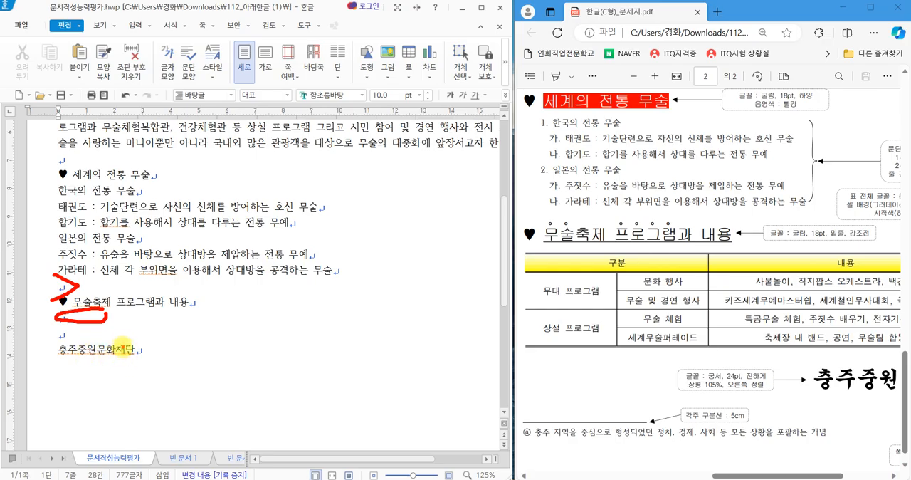
scroll(113, 356, "up", 4)
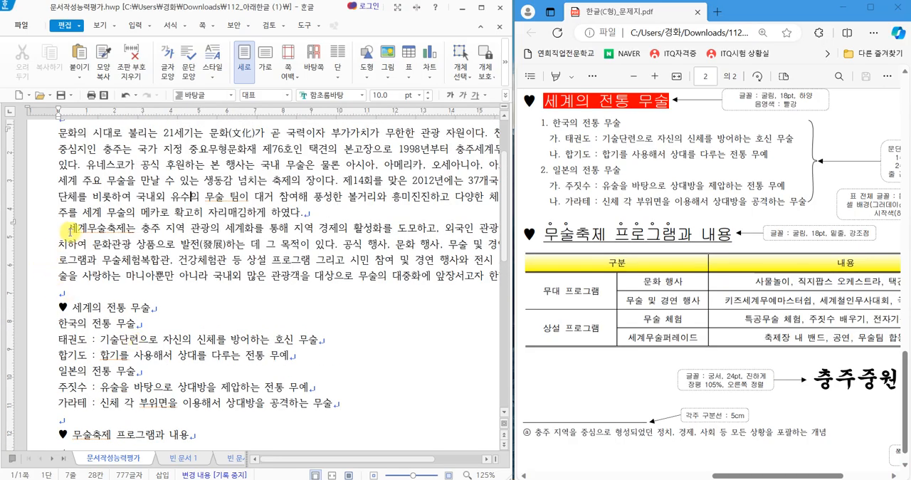
left_click(63, 229)
left_click(60, 230)
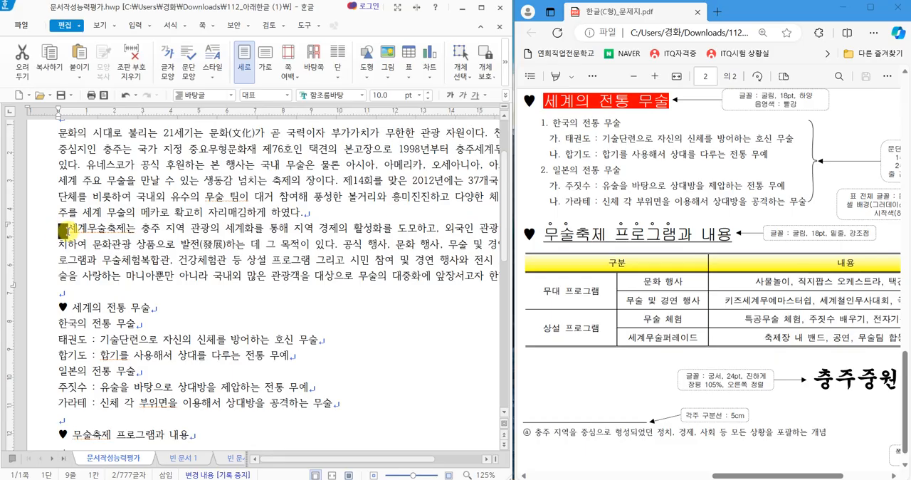
left_click(166, 244)
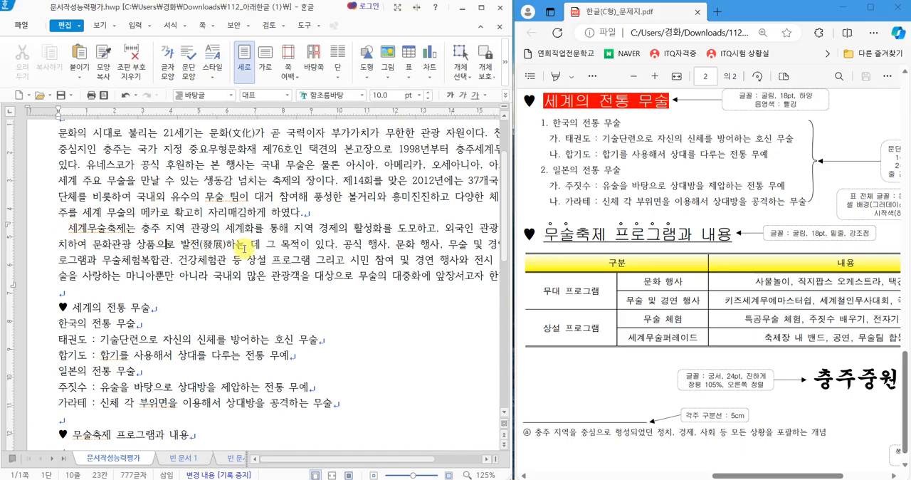
Delete the bracketed Hanja (文化) following 문화 in the first body line.
scroll(244, 246, "up", 1)
scroll(244, 246, "up", 1)
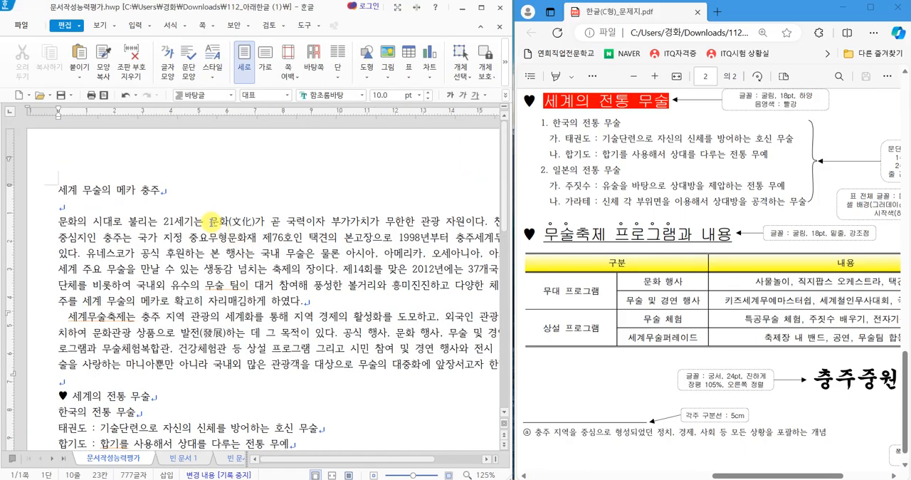
left_click(251, 221)
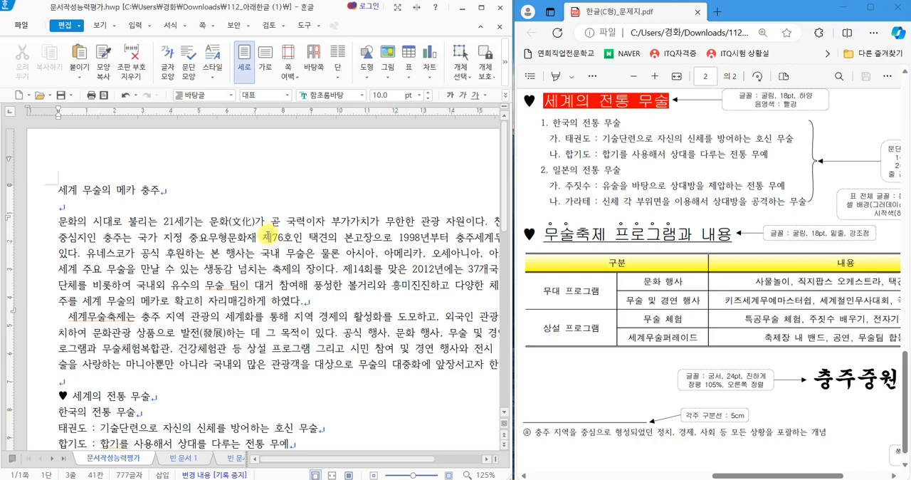
key("BackSpace")
key("BackSpace")
key("BackSpace")
key("BackSpace")
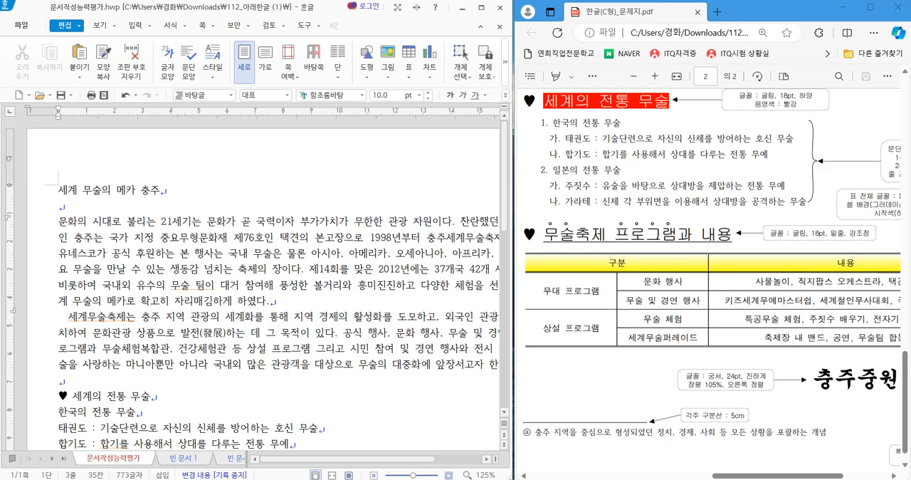
Convert 문화 in the first body line to the Hanja 文化 using the 한글(漢字) input format.
key("F9")
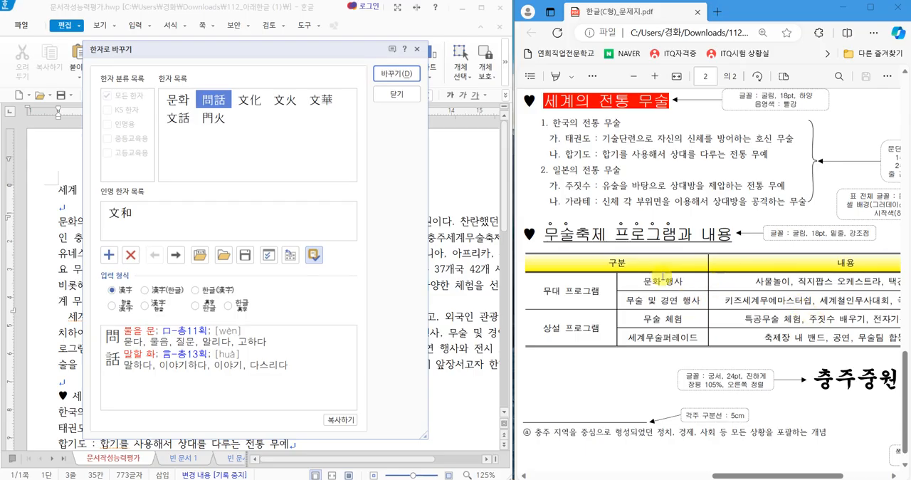
left_click(250, 99)
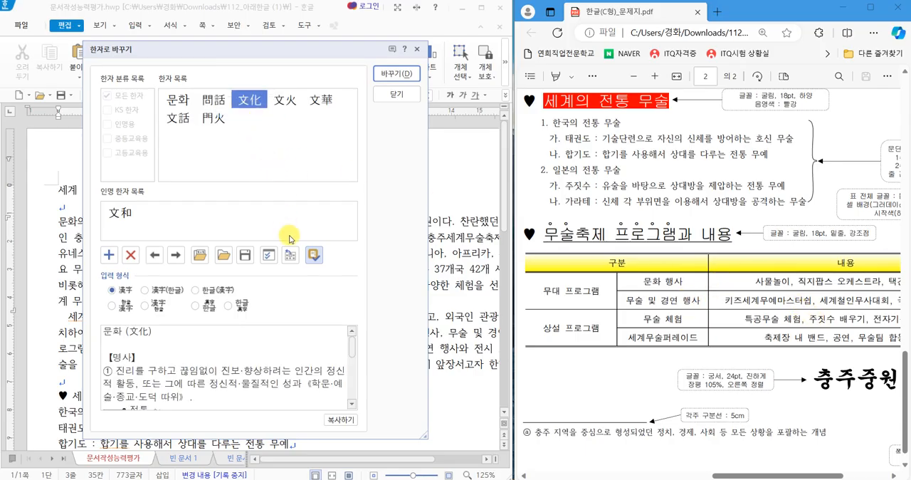
left_click(218, 294)
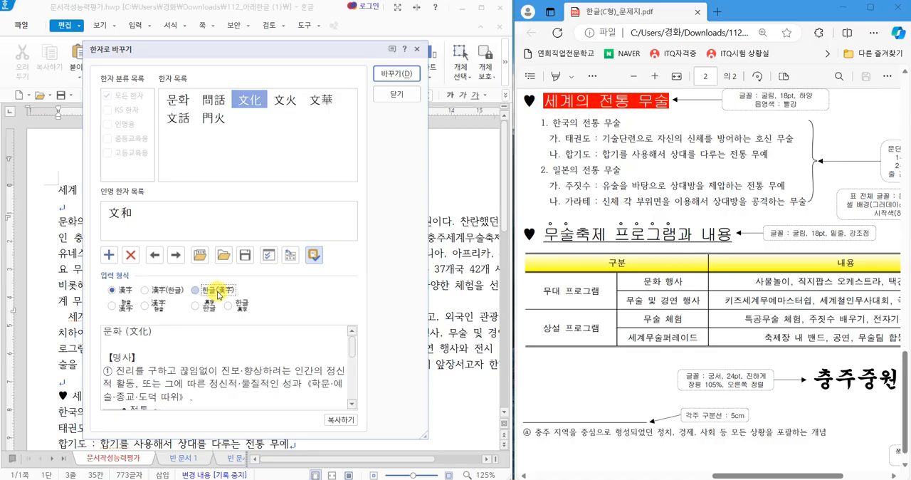
left_click(395, 74)
Delete the ♥ symbol in front of the heading 세계의 전통 무술.
left_click(633, 223)
scroll(633, 223, "up", 5)
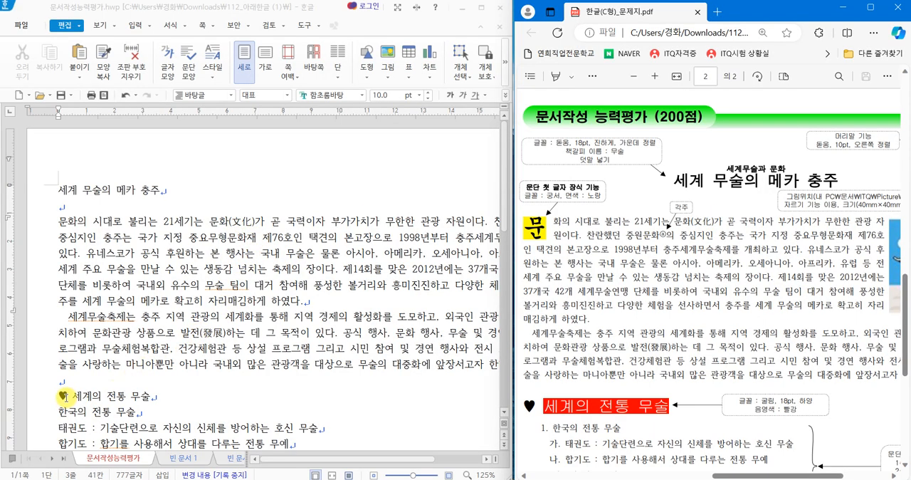
left_click_drag(59, 395, 68, 397)
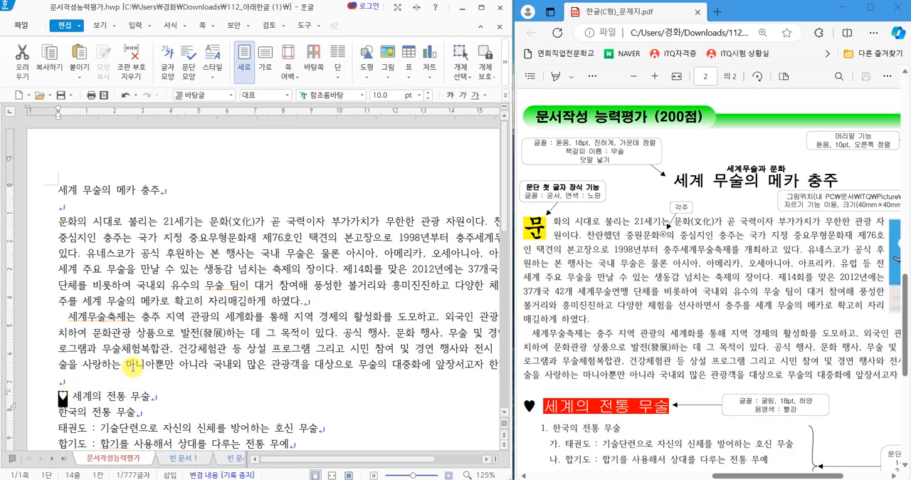
key("Delete")
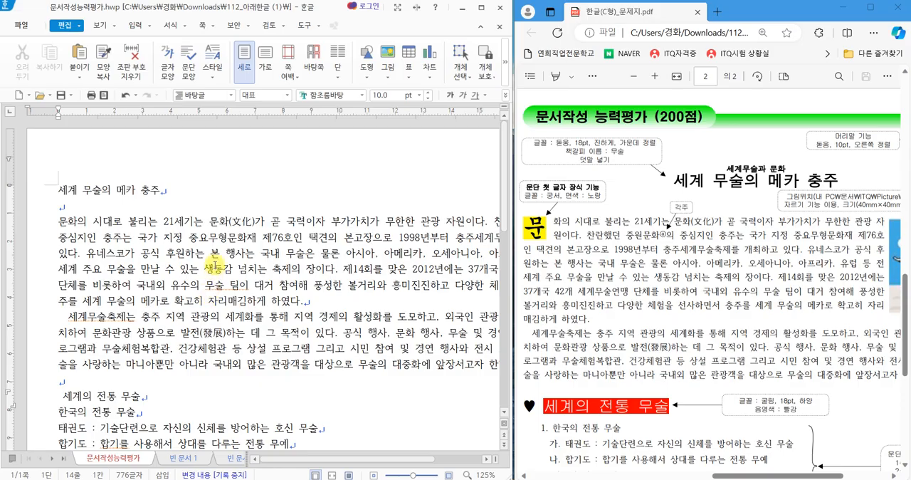
key("ctrl+2")
mouse_move(196, 244)
left_mouse_down()
mouse_move(166, 290)
mouse_move(186, 297)
mouse_move(227, 267)
mouse_move(211, 306)
mouse_move(232, 297)
left_mouse_up()
mouse_move(233, 288)
left_mouse_down()
mouse_move(246, 279)
mouse_move(264, 299)
left_mouse_up()
mouse_move(276, 283)
left_mouse_down()
mouse_move(308, 283)
mouse_move(290, 303)
left_mouse_up()
left_click_drag(324, 226, 324, 301)
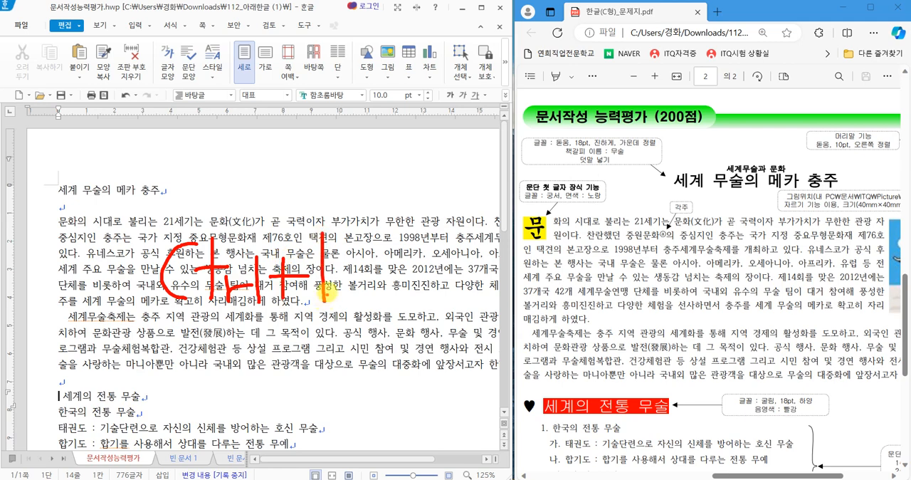
left_click_drag(325, 227, 346, 224)
mouse_move(318, 269)
left_mouse_down()
mouse_move(336, 265)
mouse_move(357, 289)
left_mouse_up()
mouse_move(376, 239)
left_mouse_down()
mouse_move(402, 240)
mouse_move(374, 236)
left_mouse_up()
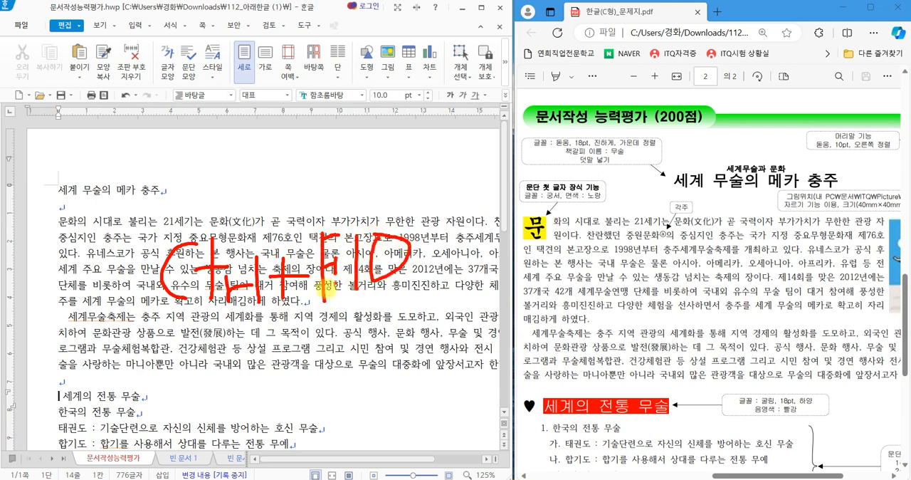
left_click_drag(159, 315, 462, 309)
key("Escape")
Insert the ♥ symbol from the 전각 기호(일반) set of the 한글(HNC) 문자표 before the heading 세계의 전통 무술.
left_click(65, 396)
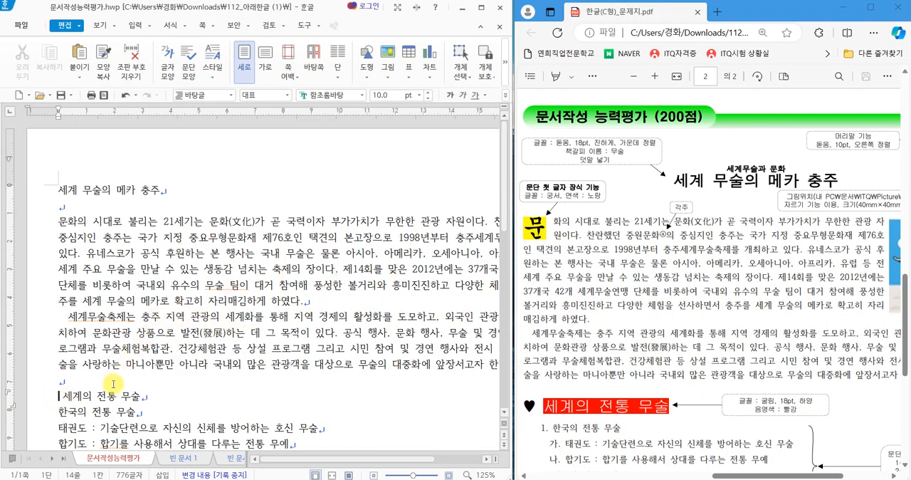
key("ctrl+F10")
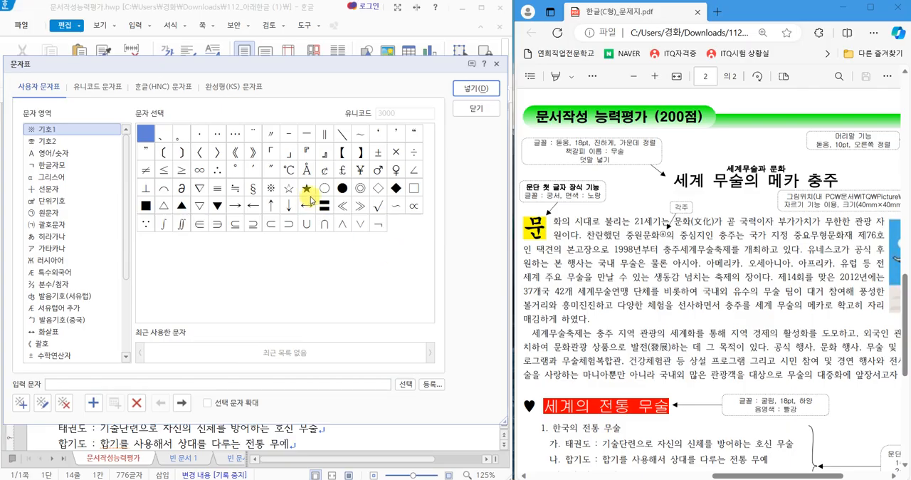
left_click(171, 89)
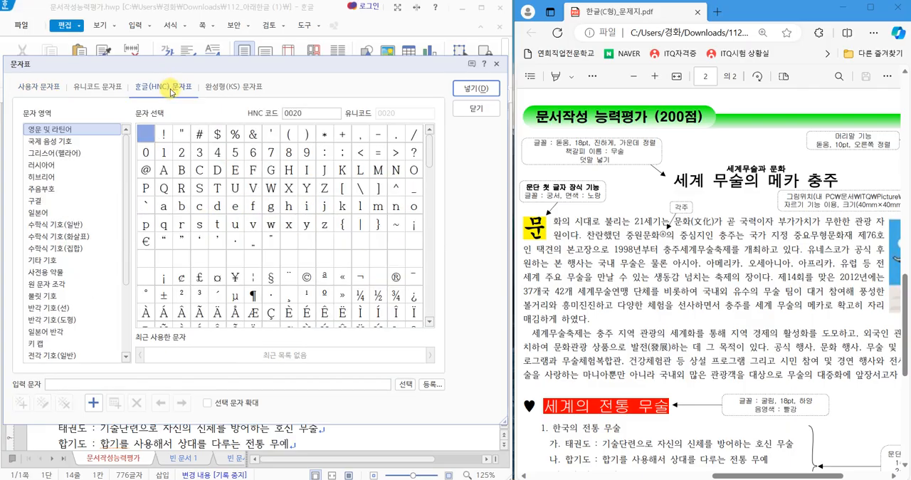
left_click(64, 355)
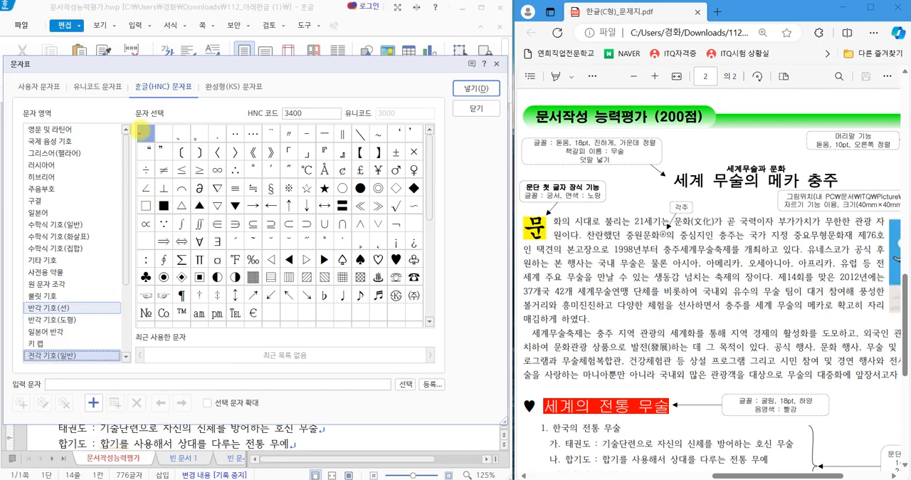
left_click_drag(126, 78, 196, 96)
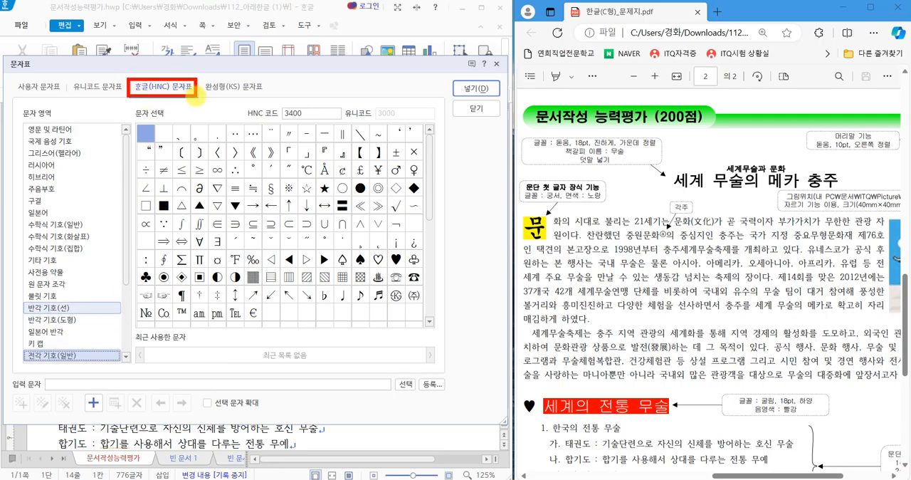
left_click_drag(15, 346, 114, 364)
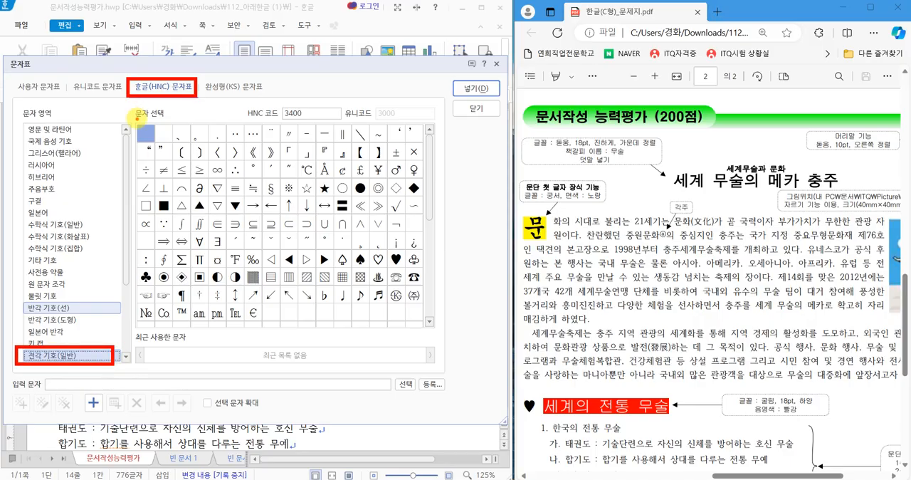
mouse_move(135, 115)
left_mouse_down()
mouse_move(411, 300)
mouse_move(444, 337)
mouse_move(441, 328)
left_mouse_up()
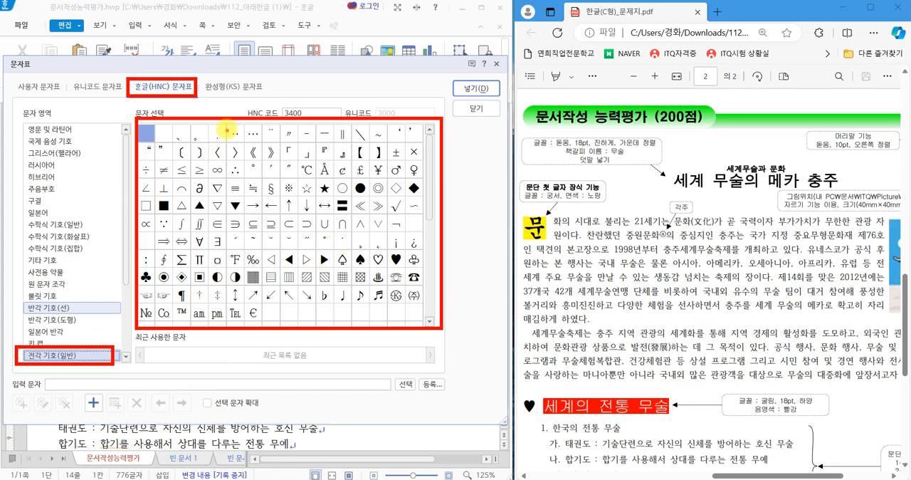
left_click_drag(158, 75, 202, 38)
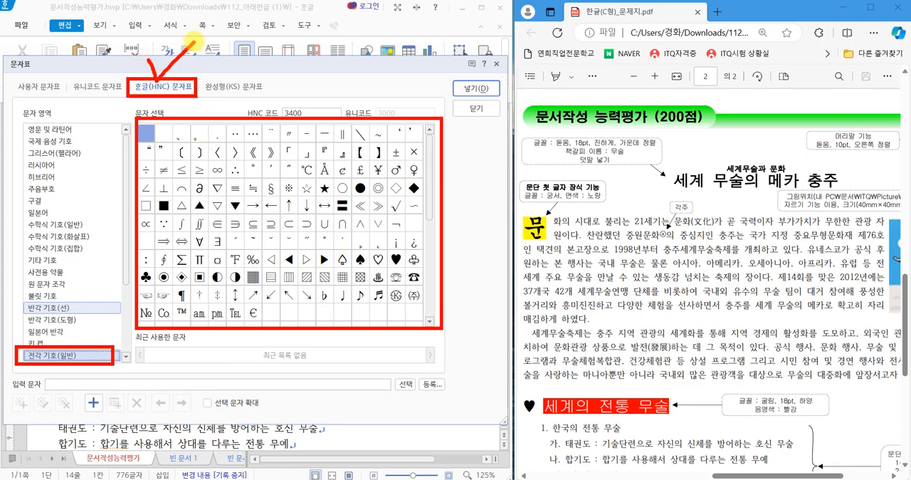
left_click_drag(44, 322, 106, 288)
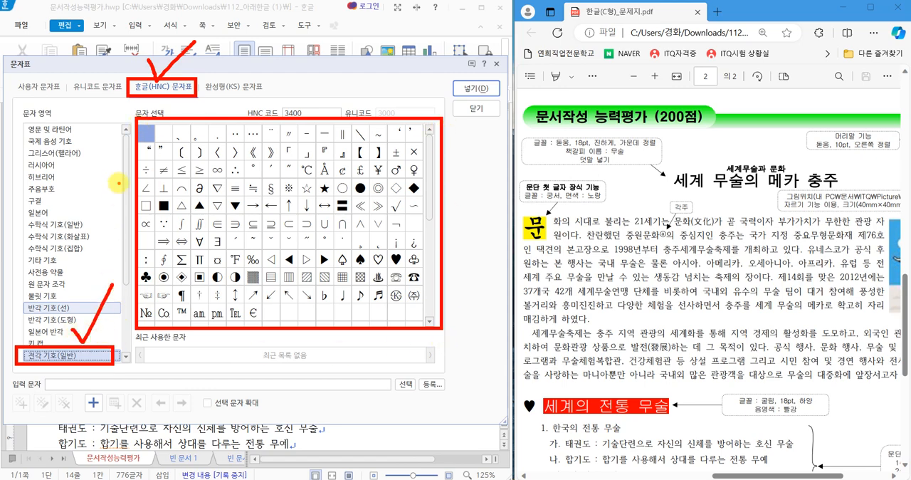
key("Escape")
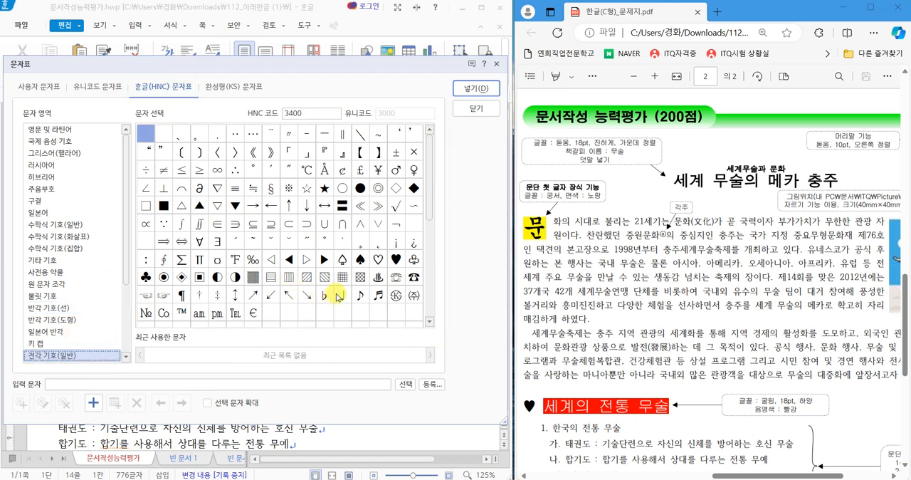
left_click(397, 261)
left_click(475, 89)
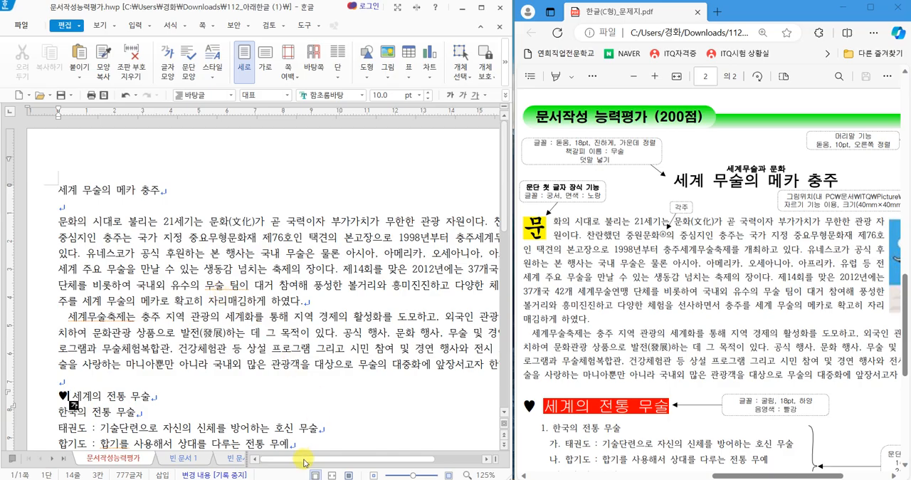
Insert a footnote (각주) directly after 중원문화 in the first line of the body text.
left_click_drag(305, 462, 355, 421)
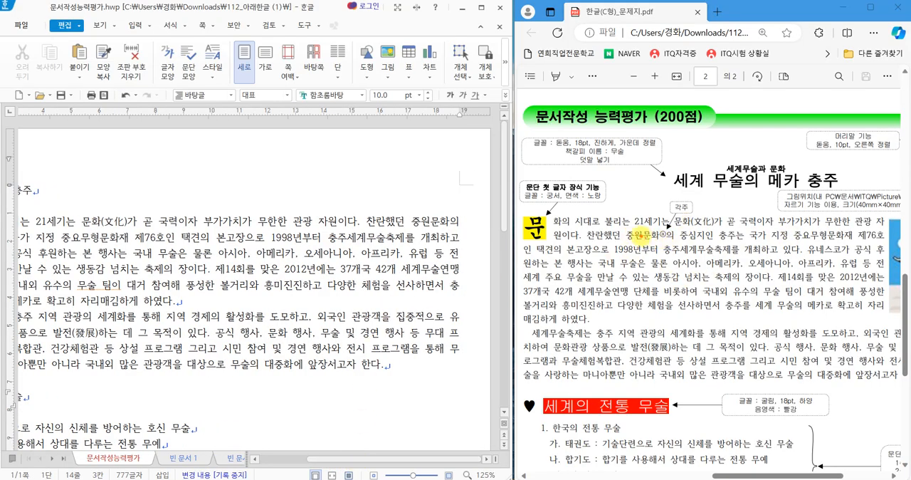
mouse_move(620, 226)
left_mouse_down()
mouse_move(656, 247)
mouse_move(674, 246)
left_mouse_up()
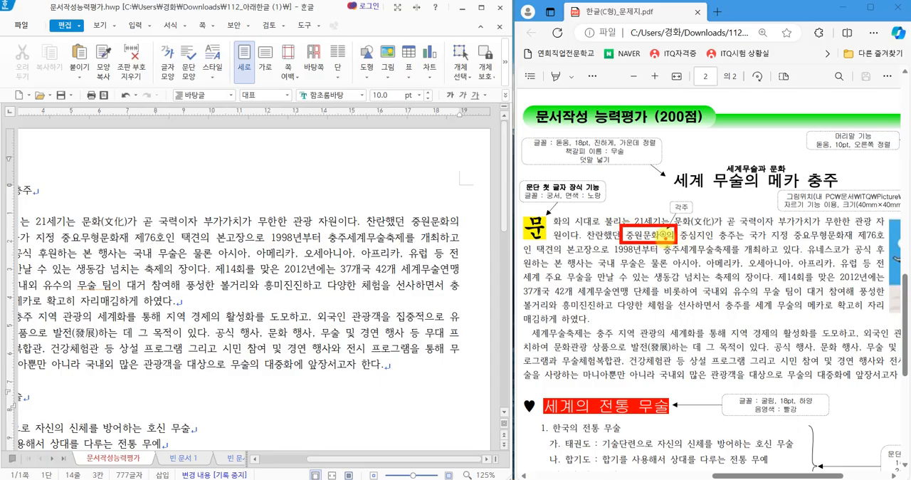
mouse_move(701, 212)
left_mouse_down()
mouse_move(653, 205)
mouse_move(705, 207)
left_mouse_up()
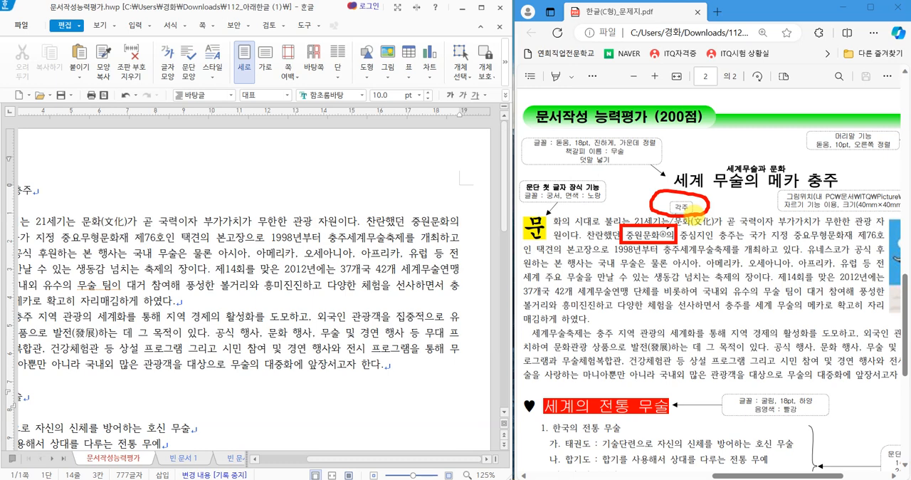
key("Escape")
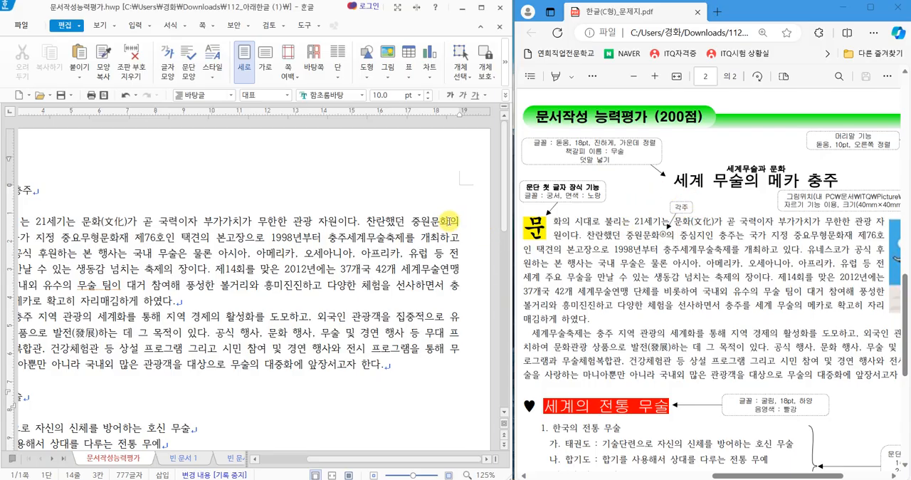
left_click(446, 224)
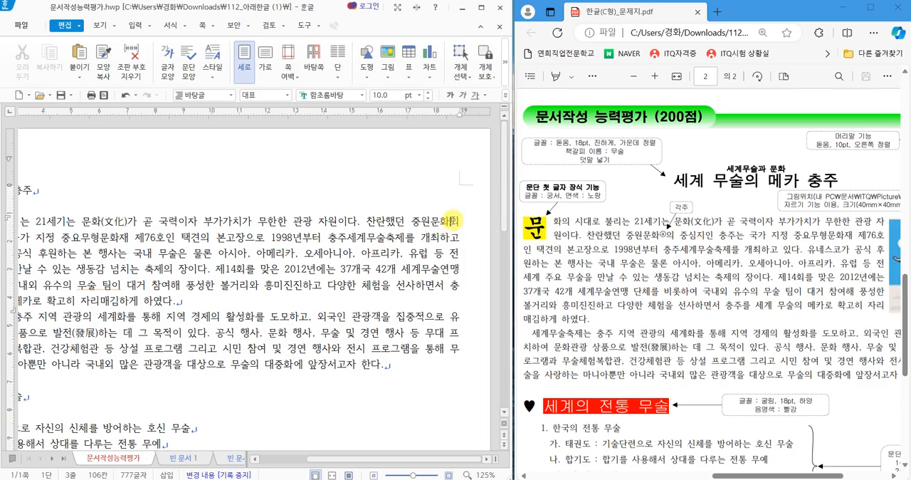
left_click(139, 27)
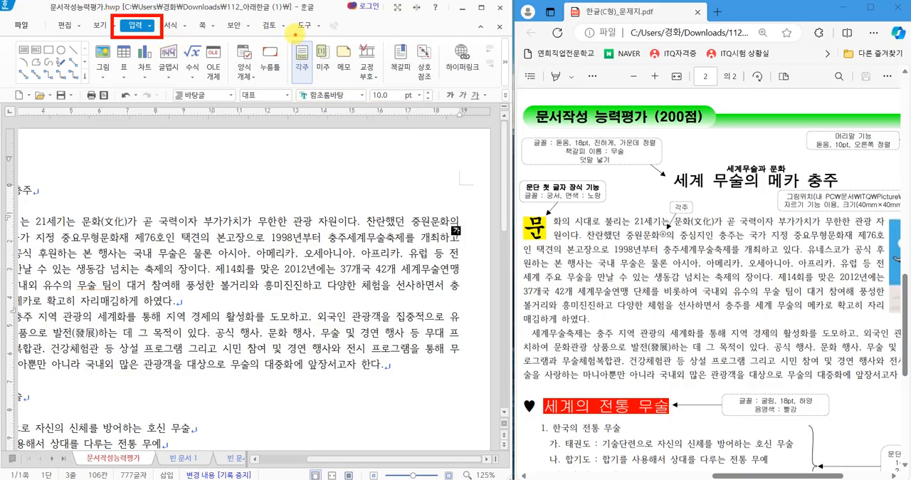
mouse_move(296, 34)
left_mouse_down()
mouse_move(297, 58)
mouse_move(325, 23)
left_mouse_up()
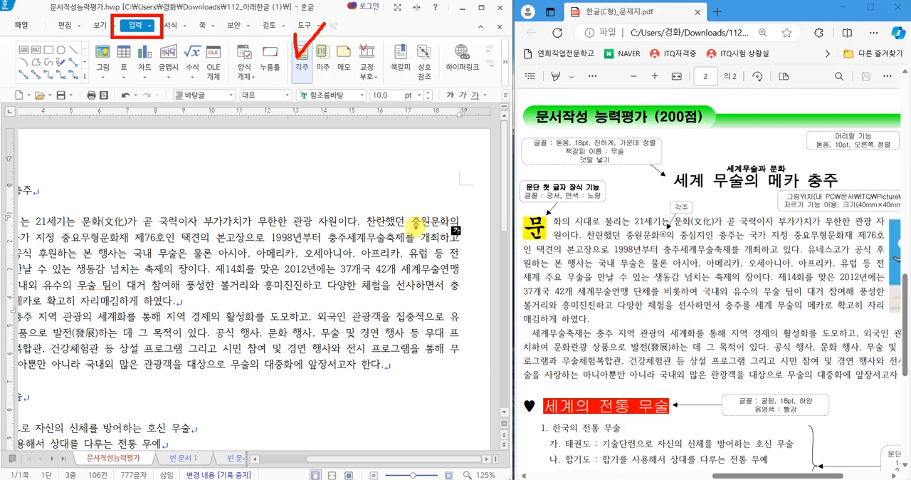
key("Escape")
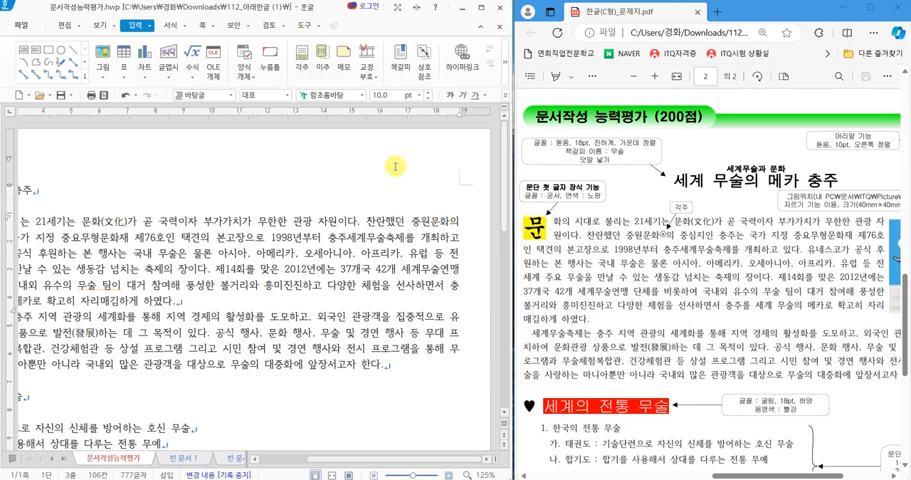
left_click(303, 67)
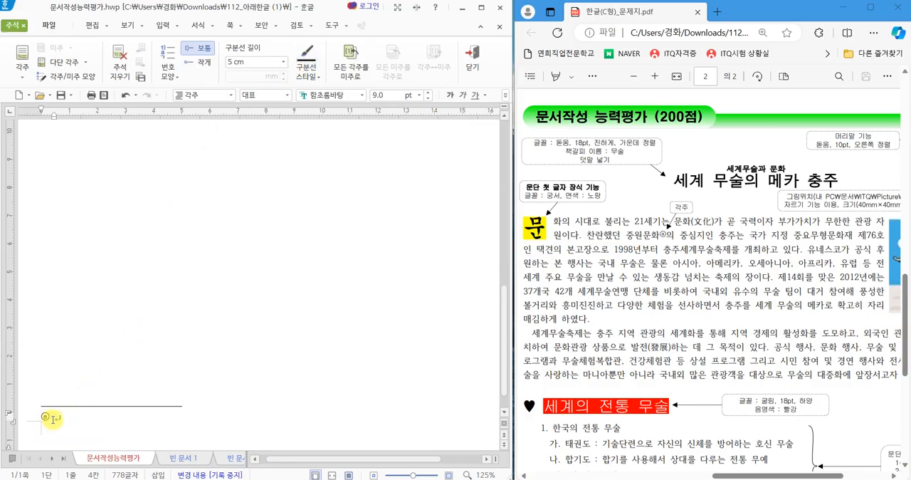
left_click_drag(74, 412, 85, 434)
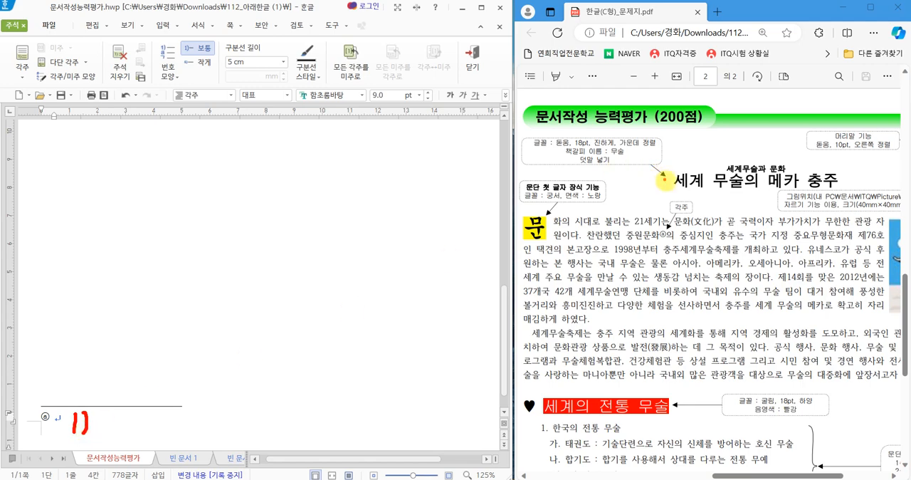
mouse_move(672, 222)
left_mouse_down()
mouse_move(644, 239)
mouse_move(670, 222)
left_mouse_up()
mouse_move(611, 300)
left_mouse_down()
mouse_move(601, 333)
mouse_move(616, 310)
mouse_move(620, 327)
mouse_move(635, 324)
left_mouse_up()
mouse_move(738, 298)
left_mouse_down()
mouse_move(694, 333)
mouse_move(717, 291)
mouse_move(719, 340)
left_mouse_up()
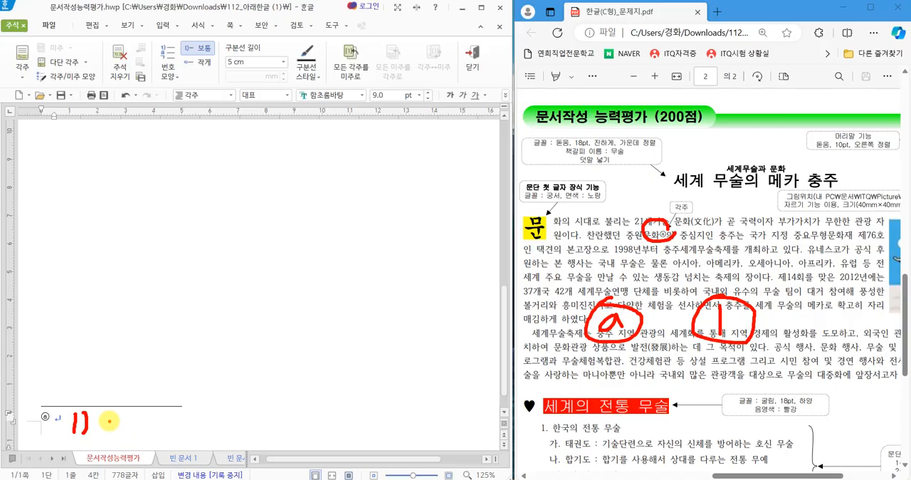
left_click_drag(110, 423, 161, 395)
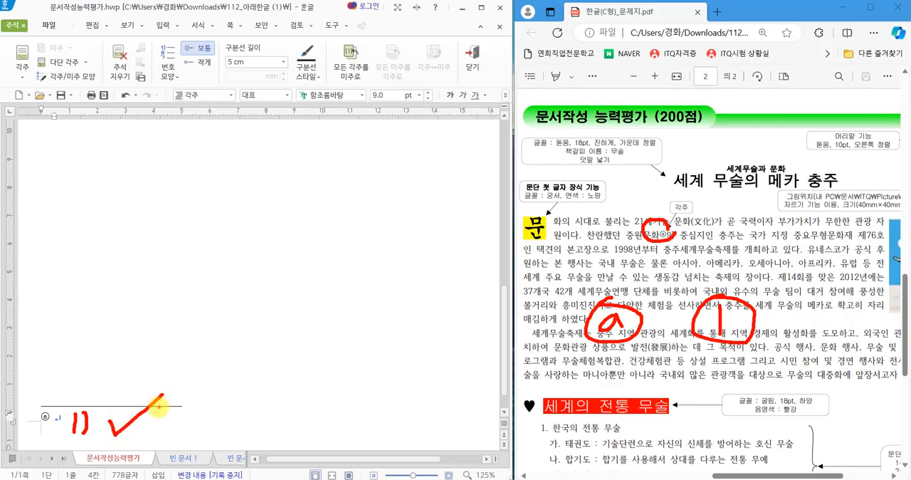
key("Escape")
Try setting the footnote number format to ⓐ,ⓑ,ⓒ in the 각주 모양 settings.
right_click(129, 427)
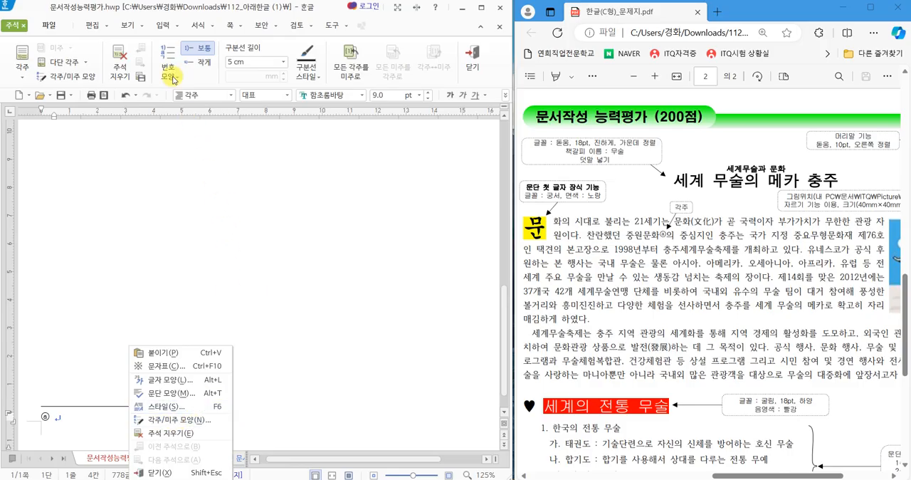
left_click(176, 419)
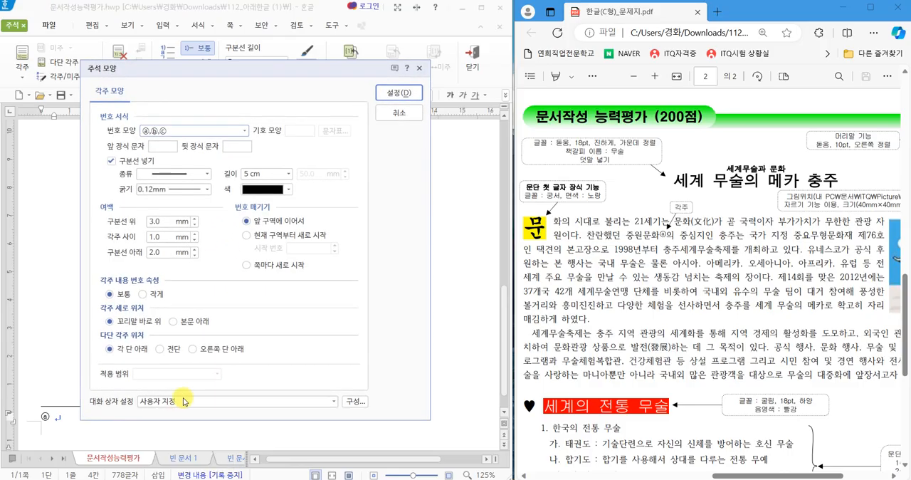
left_click(244, 131)
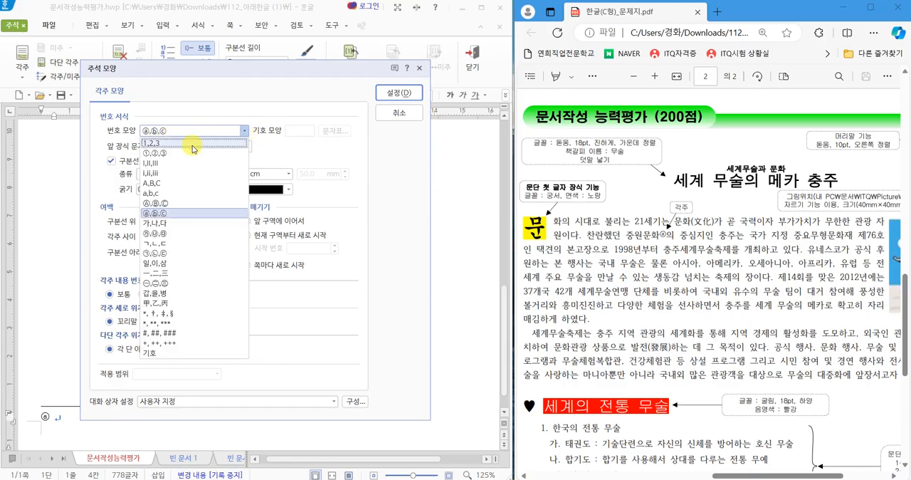
left_click(162, 215)
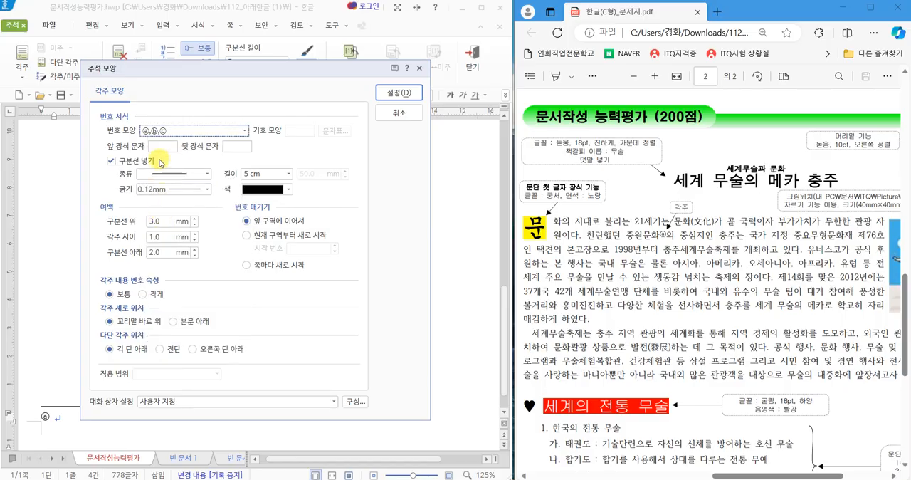
left_click(391, 114)
Enter the footnote text 충주 지역을 중심으로 형성되었던 정치, 경제, 사회 등 모든 상황을 포괄하는 개념 as on the exam sheet.
left_click(757, 329)
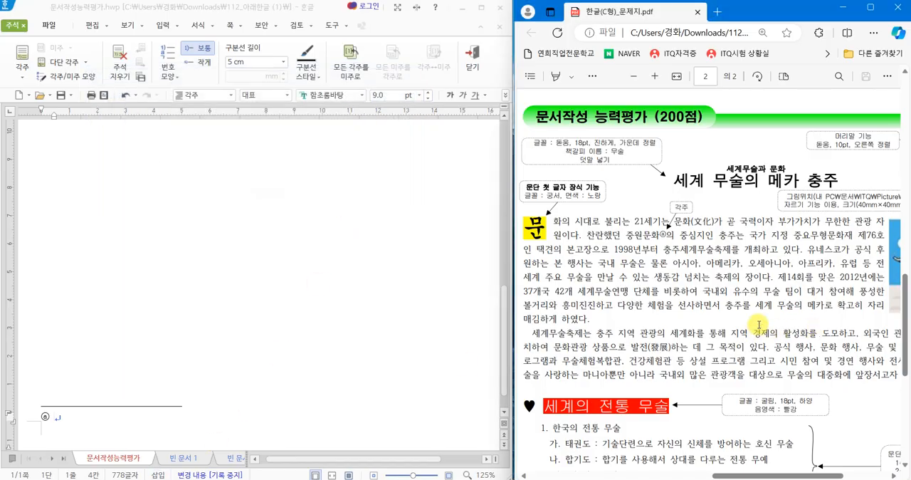
scroll(760, 324, "down", 4)
left_click(123, 421)
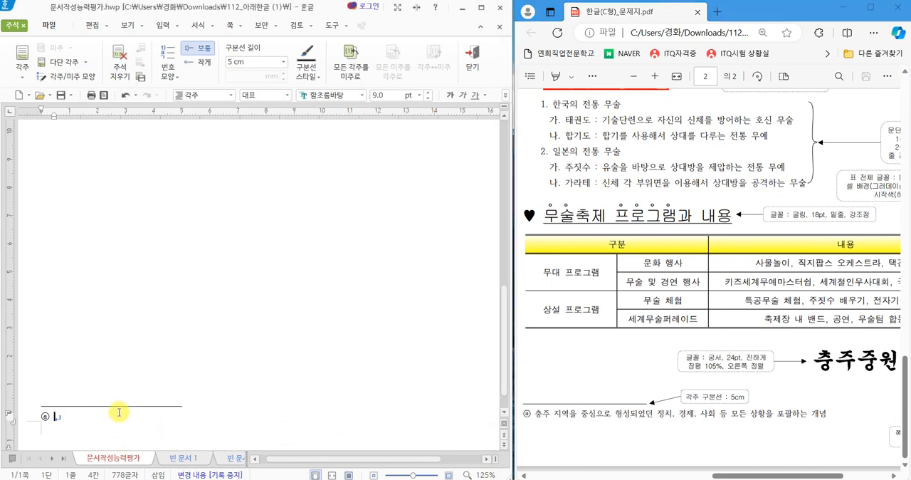
type("충주")
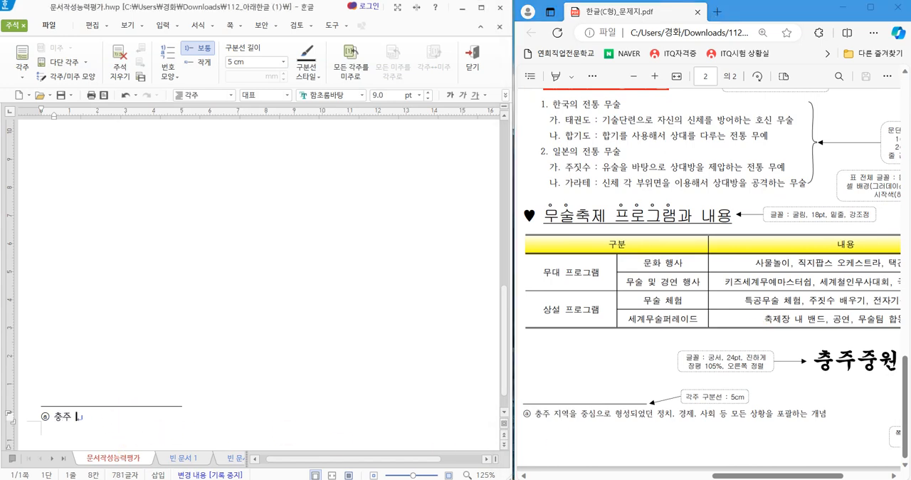
type(" 지역을 ")
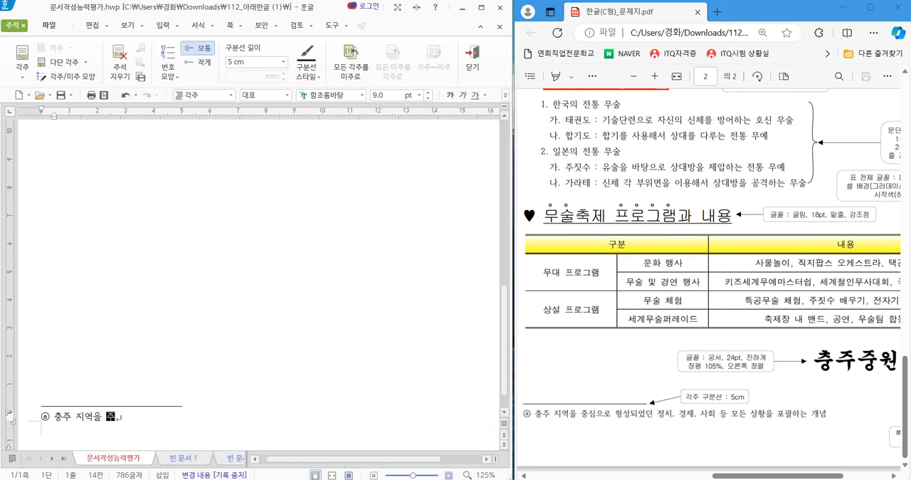
type("중심ㅇ")
type("으로 형")
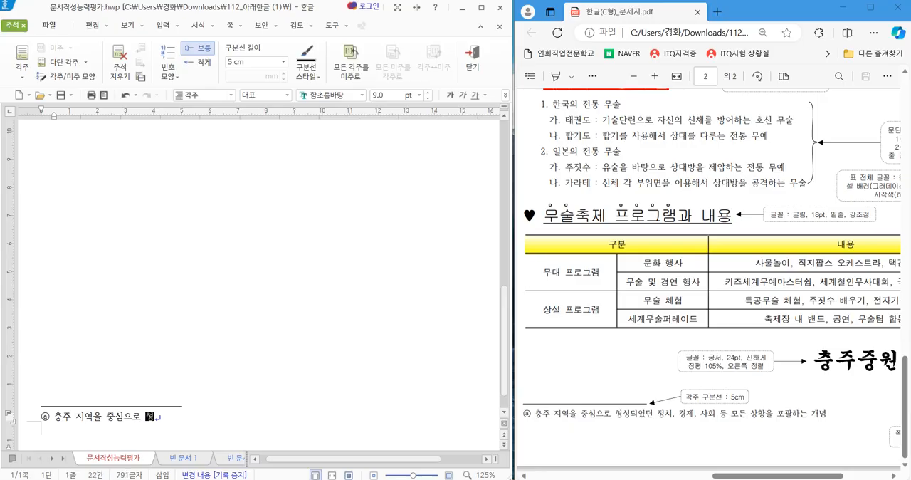
type("성되었던 정치, 경제,")
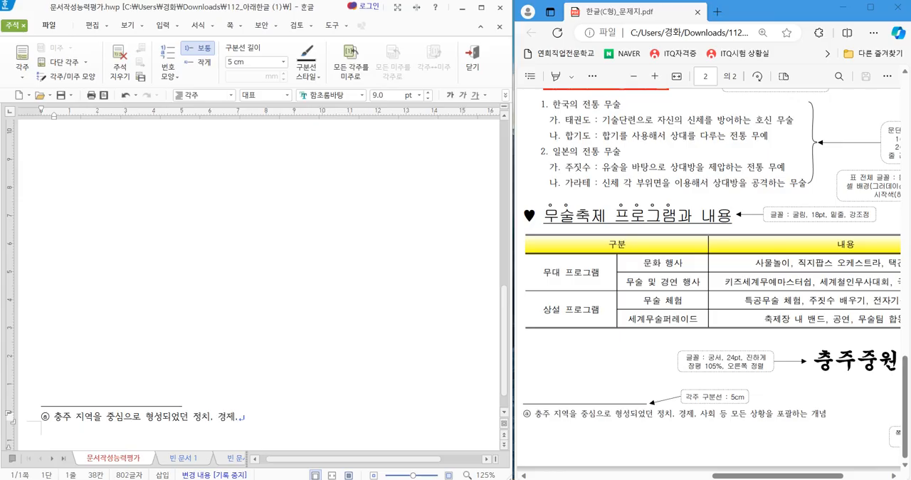
type(" 등 모드 상황ㅇ")
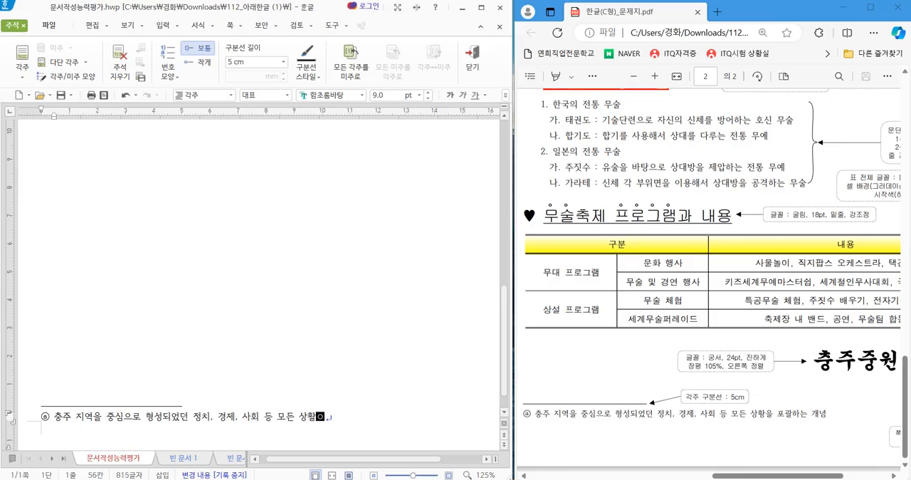
type("을 포괄하는 개념")
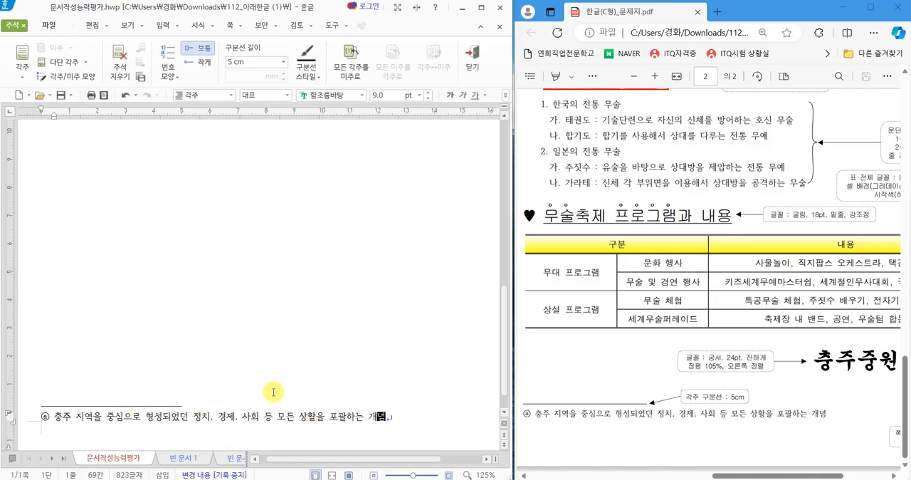
Return from the footnote to the body text and check the footnote mark after 중원문화.
key("shift+Escape")
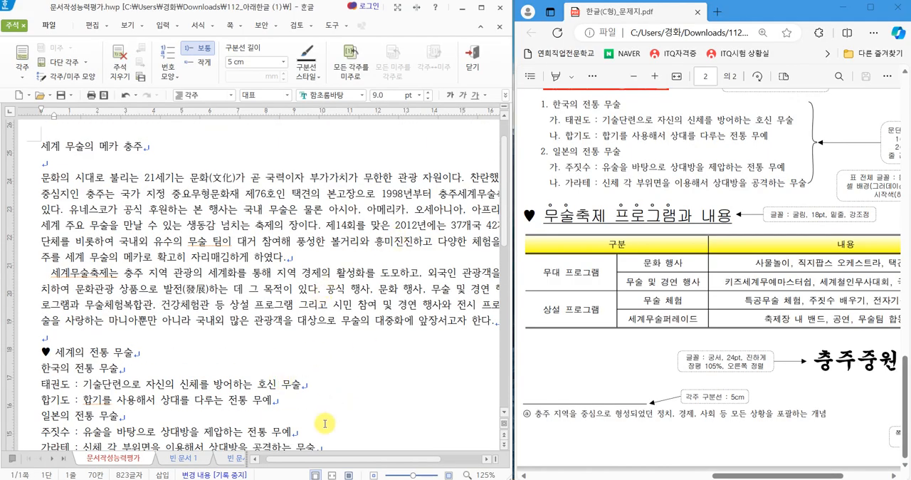
left_click_drag(348, 459, 437, 455)
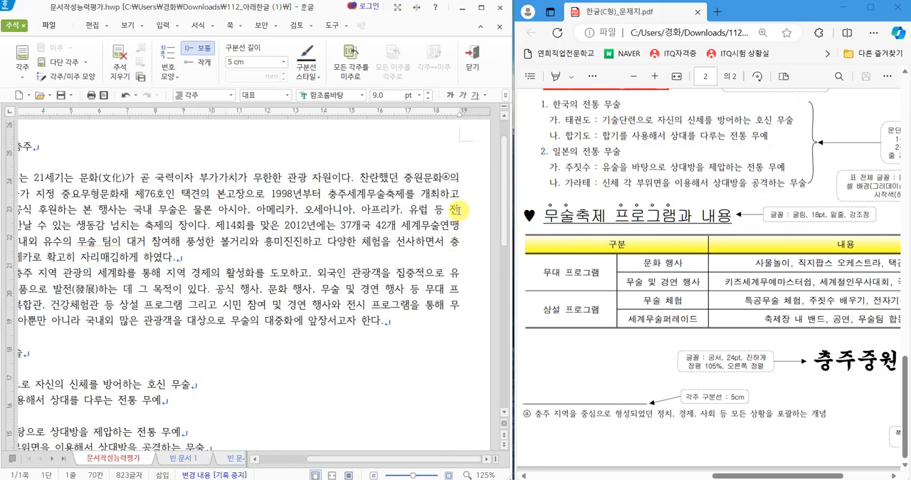
mouse_move(456, 169)
left_mouse_down()
mouse_move(444, 179)
mouse_move(461, 165)
left_mouse_up()
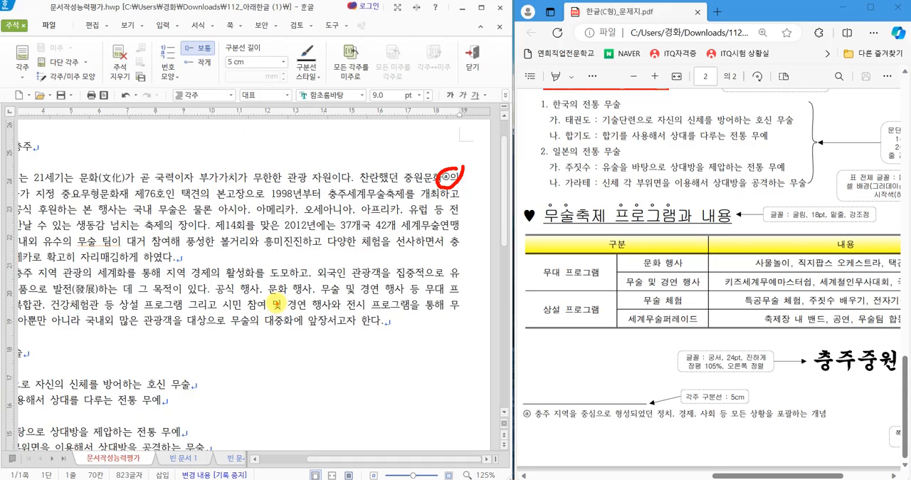
left_click_drag(316, 459, 253, 459)
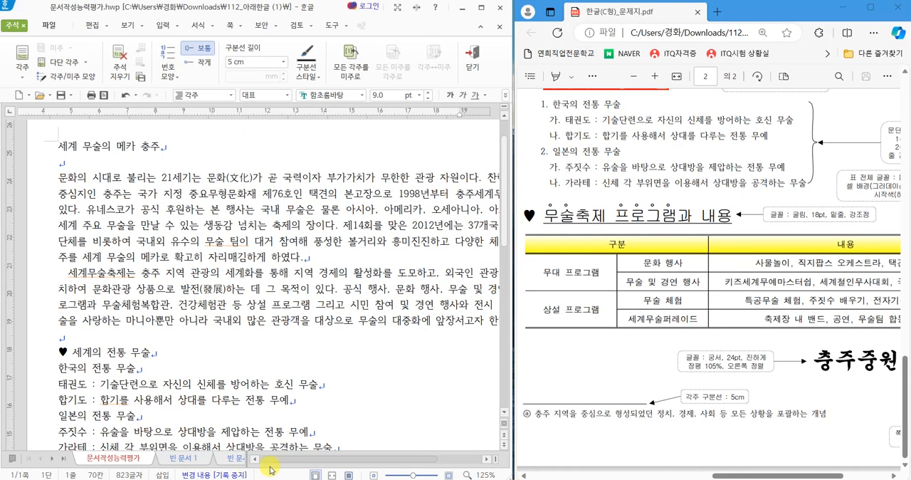
Examine the exam sheet's table under 무술축제 프로그램과 내용 to determine how many columns and rows it needs.
scroll(284, 350, "down", 5)
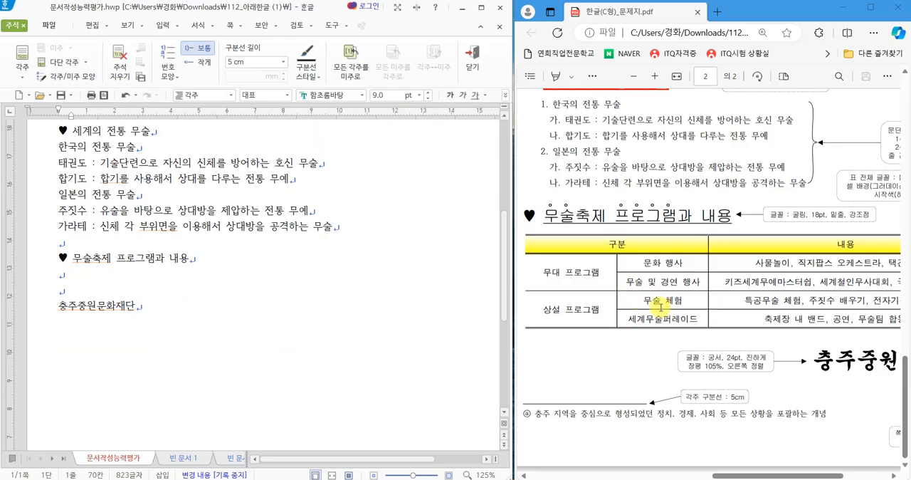
mouse_move(575, 246)
left_mouse_down()
mouse_move(582, 280)
mouse_move(607, 226)
left_mouse_up()
left_click_drag(662, 250, 701, 240)
mouse_move(752, 258)
left_mouse_down()
mouse_move(758, 274)
mouse_move(794, 223)
left_mouse_up()
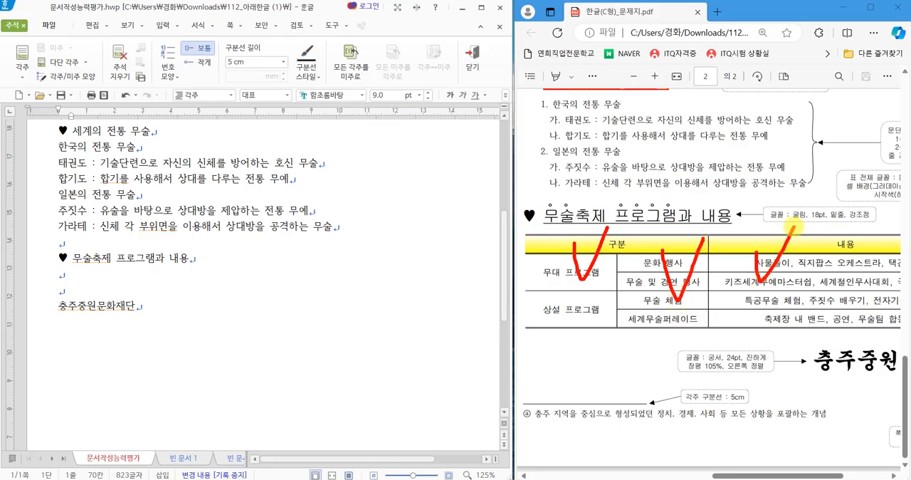
key("Escape")
mouse_move(782, 476)
left_mouse_down()
mouse_move(826, 477)
mouse_move(781, 476)
left_mouse_up()
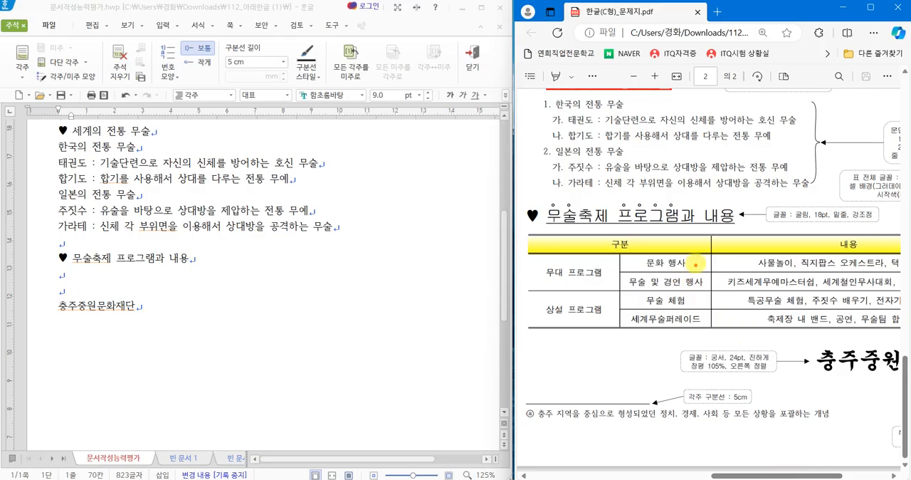
mouse_move(698, 237)
left_mouse_down()
mouse_move(692, 269)
mouse_move(702, 269)
left_mouse_up()
mouse_move(688, 277)
left_mouse_down()
mouse_move(700, 283)
mouse_move(689, 290)
mouse_move(714, 302)
mouse_move(680, 329)
mouse_move(723, 318)
left_mouse_up()
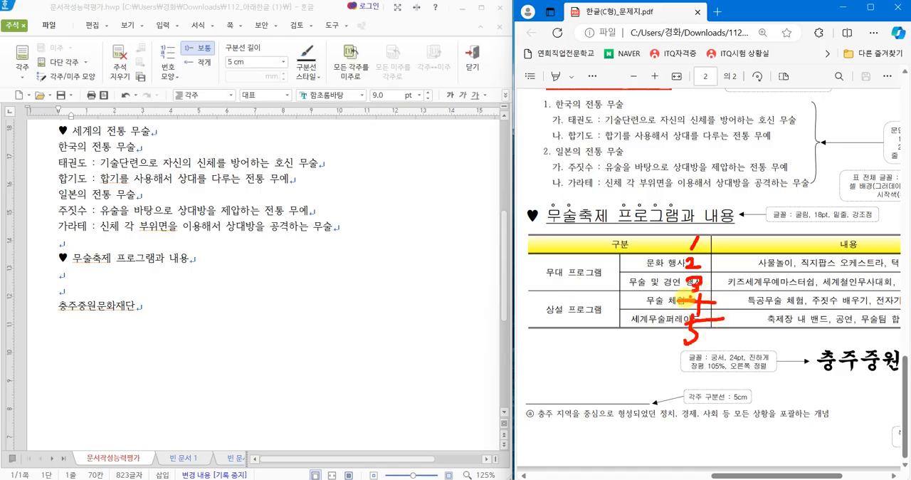
mouse_move(535, 366)
left_mouse_down()
mouse_move(557, 388)
mouse_move(548, 412)
left_mouse_up()
mouse_move(572, 369)
left_mouse_down()
mouse_move(593, 393)
mouse_move(607, 378)
left_mouse_up()
mouse_move(616, 358)
left_mouse_down()
mouse_move(615, 403)
mouse_move(646, 389)
left_mouse_up()
mouse_move(585, 393)
left_mouse_down()
mouse_move(586, 411)
mouse_move(642, 429)
left_mouse_up()
mouse_move(690, 375)
left_mouse_down()
mouse_move(647, 397)
mouse_move(672, 423)
mouse_move(719, 392)
mouse_move(759, 385)
left_mouse_up()
mouse_move(712, 402)
left_mouse_down()
mouse_move(756, 398)
mouse_move(735, 410)
mouse_move(745, 425)
mouse_move(784, 439)
left_mouse_up()
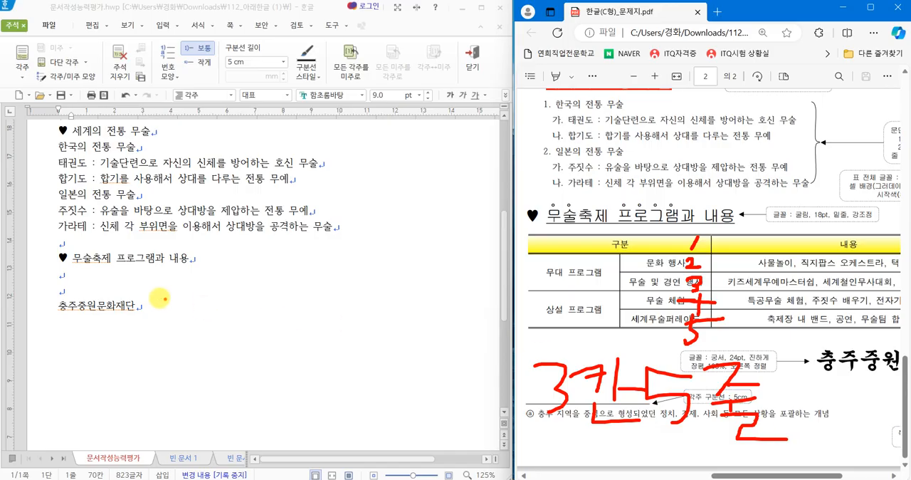
Insert a table of 5 rows and 3 columns, treated as a character (글자처럼 취급), on the line below 무술축제 프로그램과 내용.
left_click(63, 273)
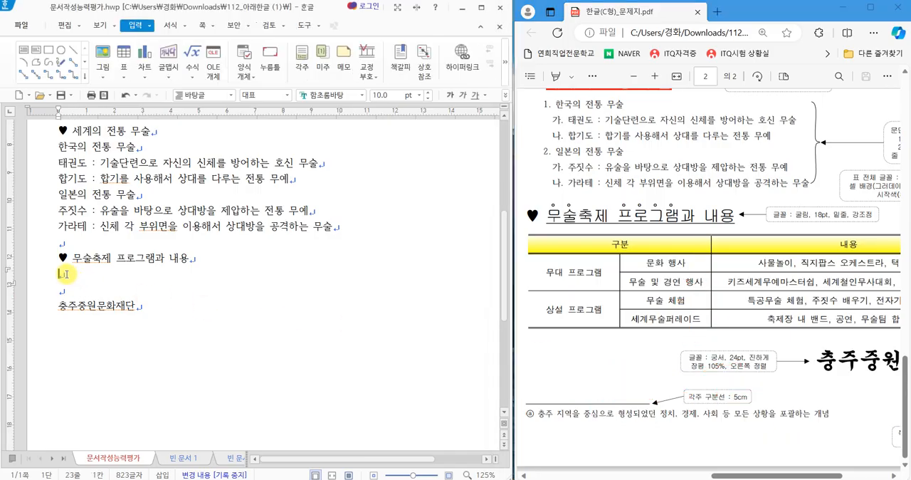
left_click(123, 52)
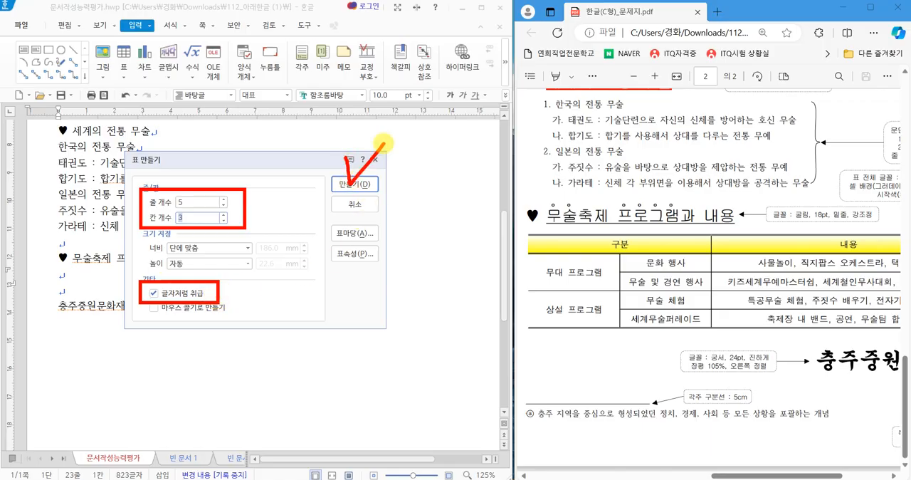
left_click(360, 185)
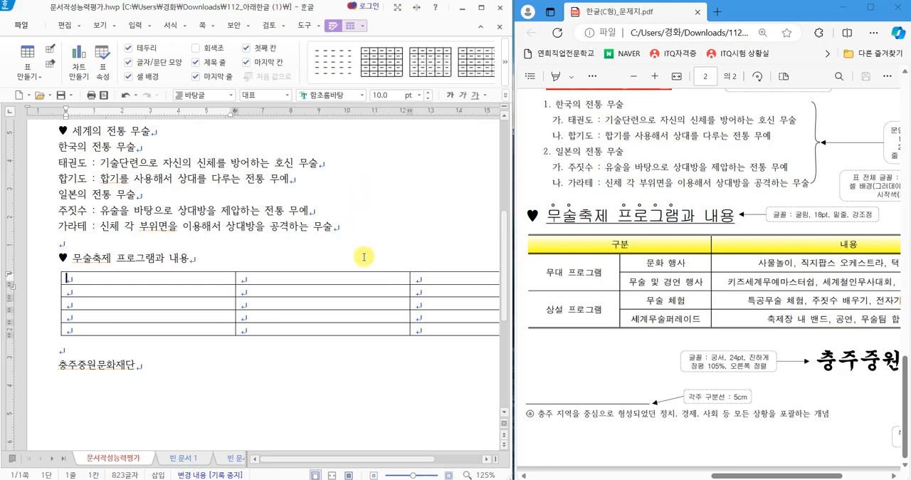
Select all cells of the new table and increase the row heights by two increments.
left_click(394, 459)
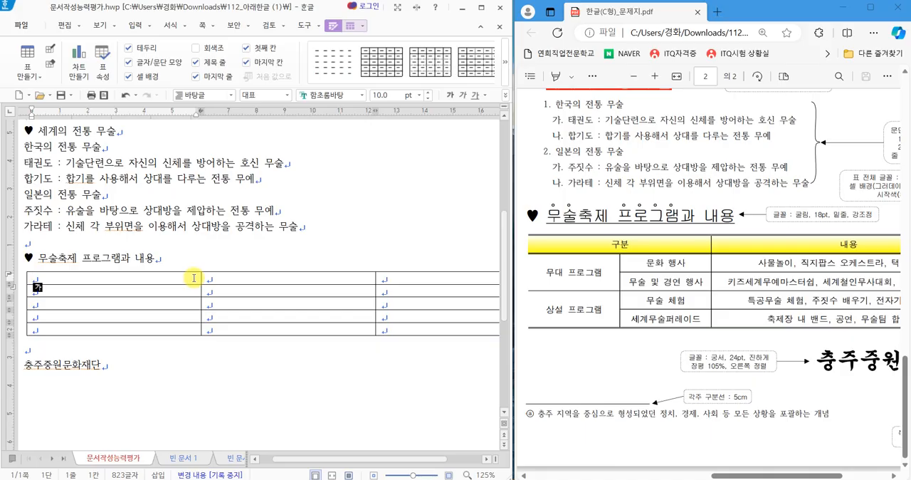
key("F5")
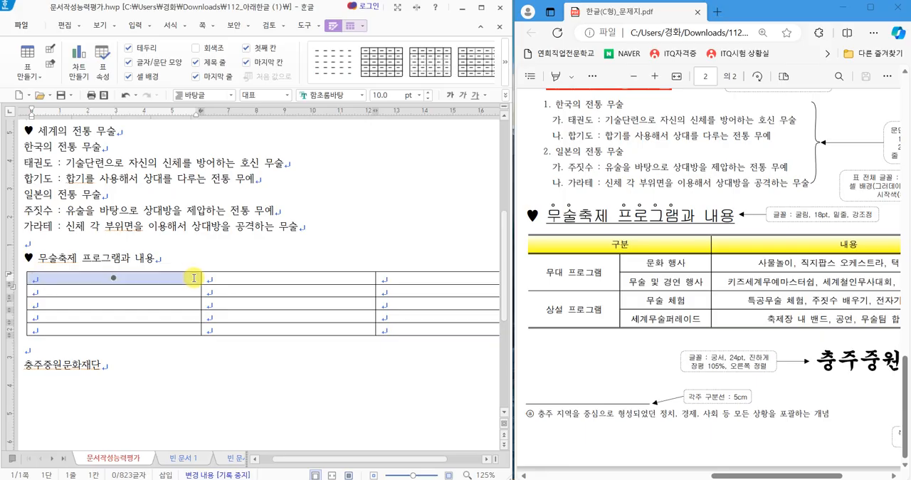
key("F5")
key("F5")
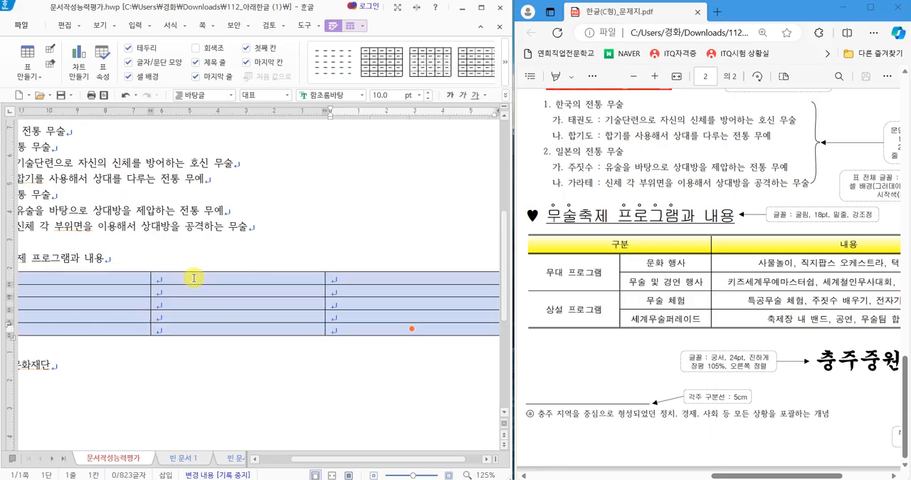
key("ctrl+Down")
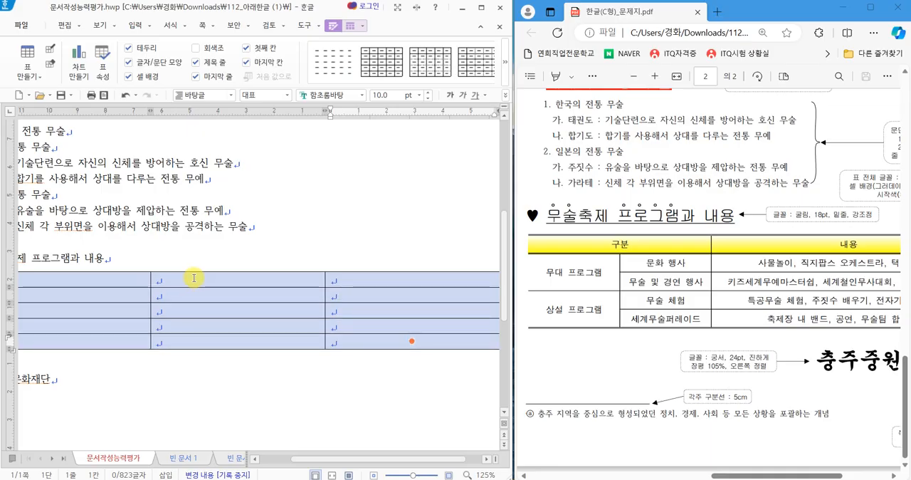
key("ctrl+Down")
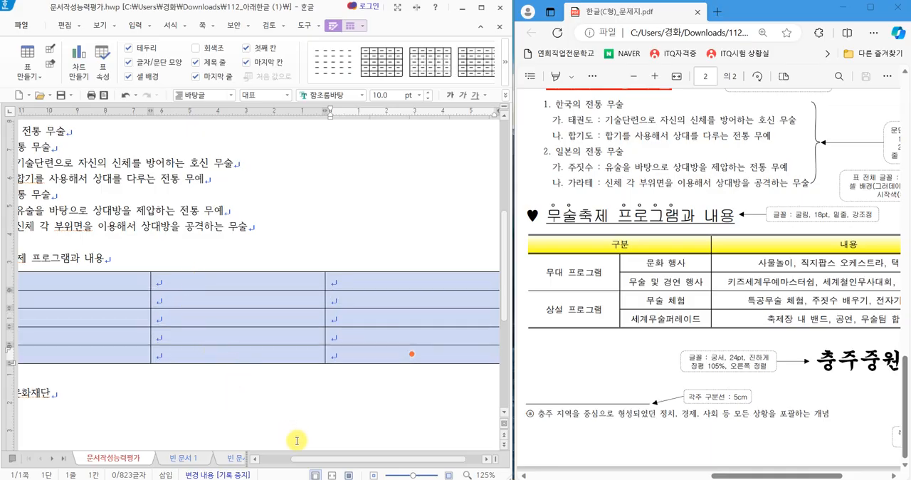
Set the document's zoom level to 100%.
left_click_drag(313, 459, 286, 467)
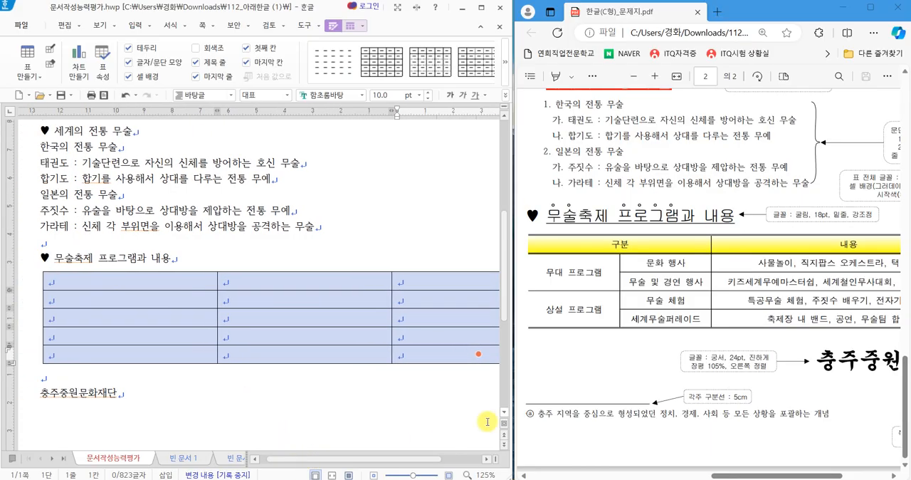
left_click(481, 475)
left_click(146, 154)
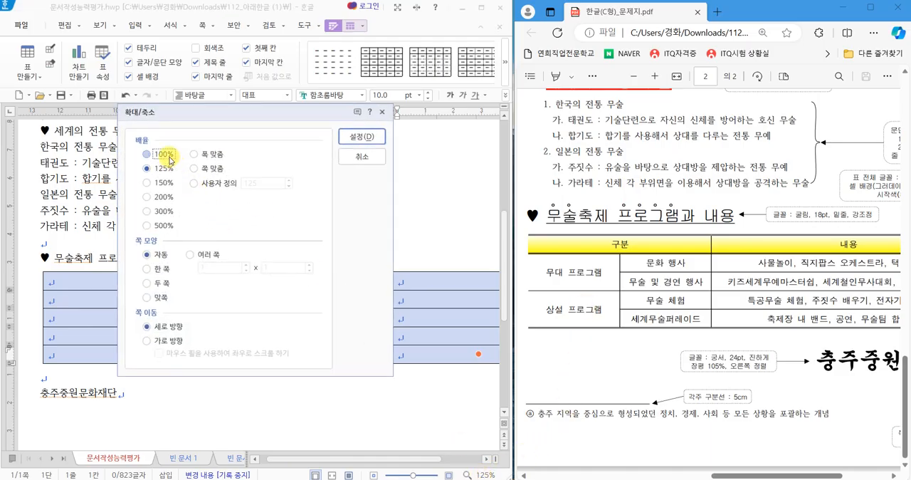
left_click(344, 137)
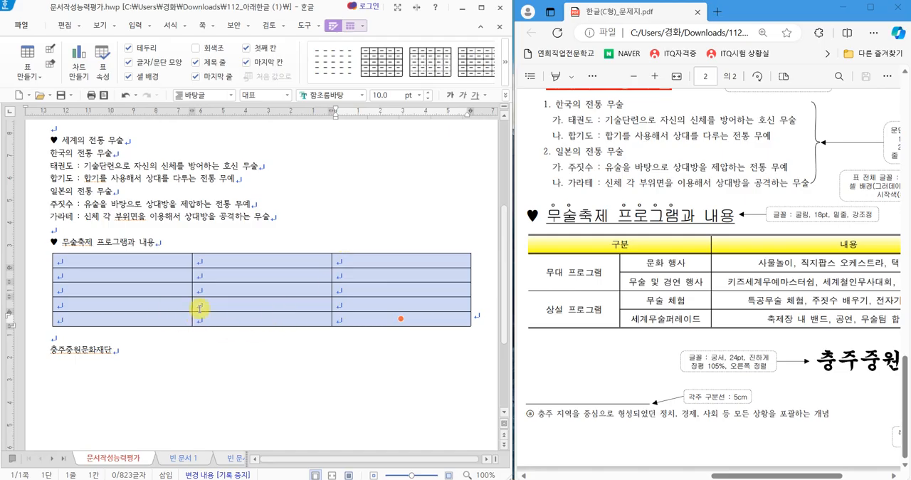
Set the font of all table cells to 돋움 and center-align them, following the exam sheet's table instructions.
left_click(641, 314)
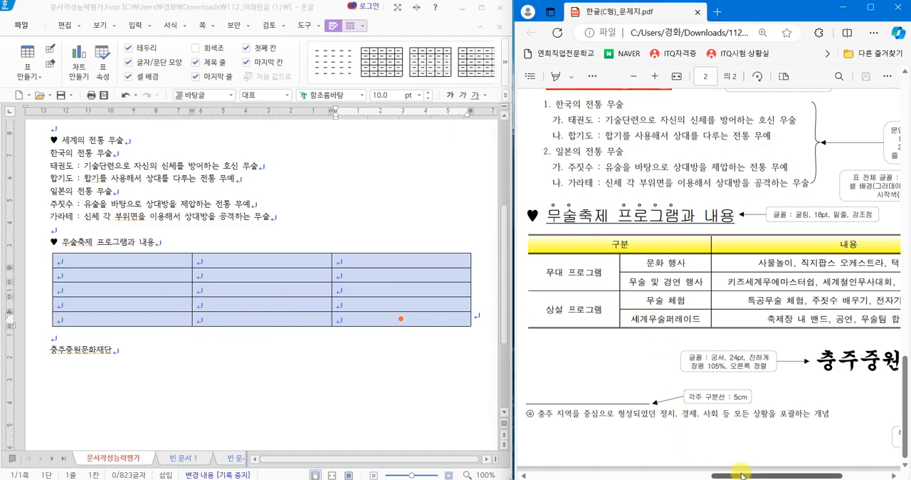
left_click_drag(740, 475, 787, 475)
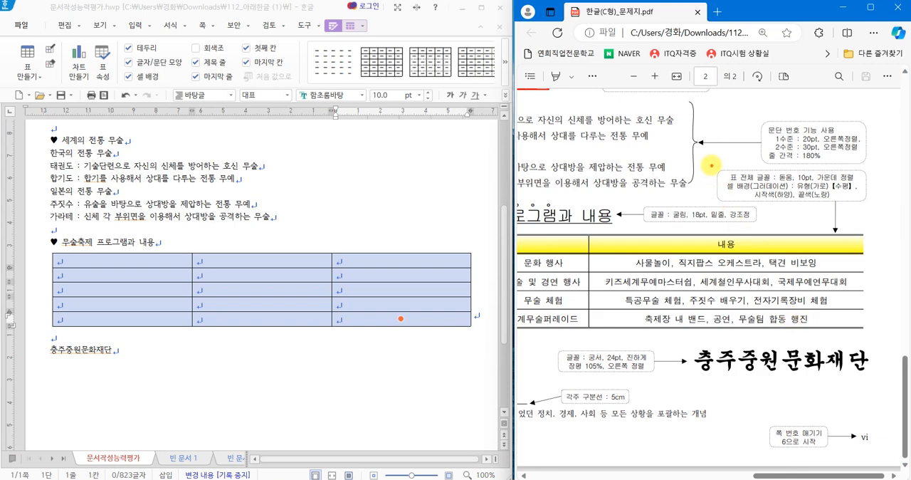
mouse_move(709, 164)
left_mouse_down()
mouse_move(818, 205)
mouse_move(870, 206)
left_mouse_up()
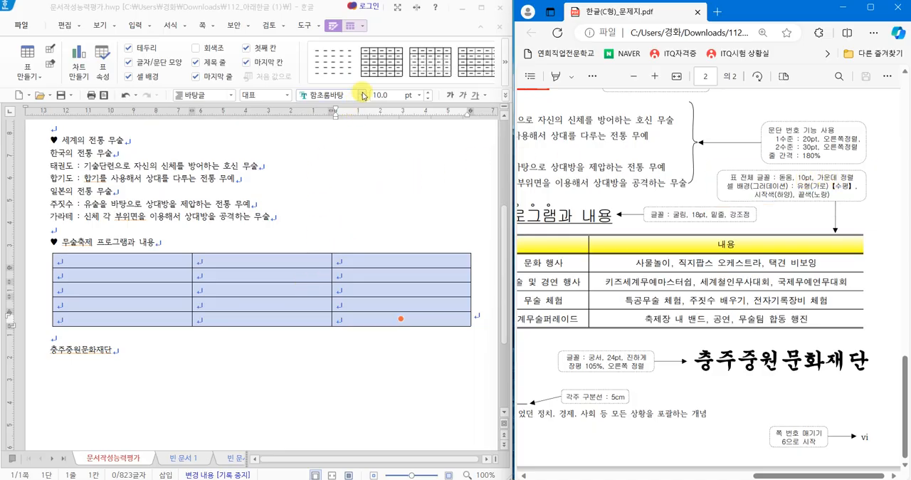
left_click(360, 94)
scroll(357, 111, "down", 5)
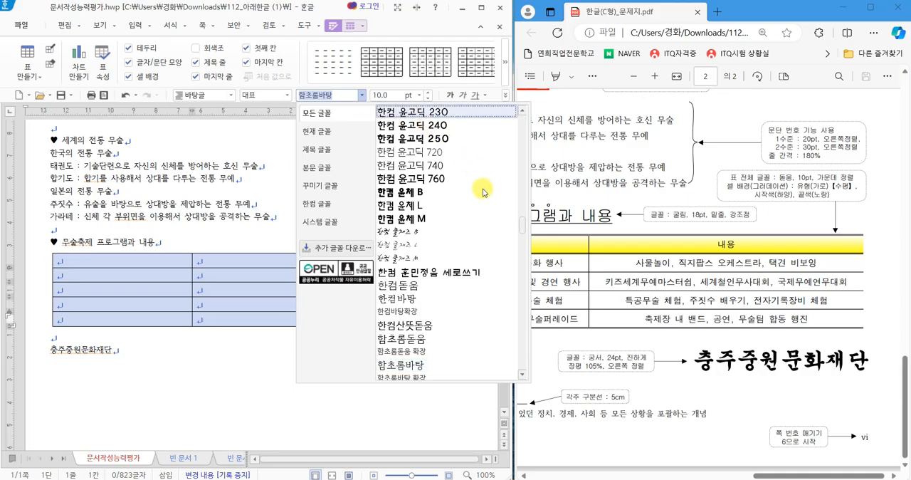
scroll(484, 199, "up", 10)
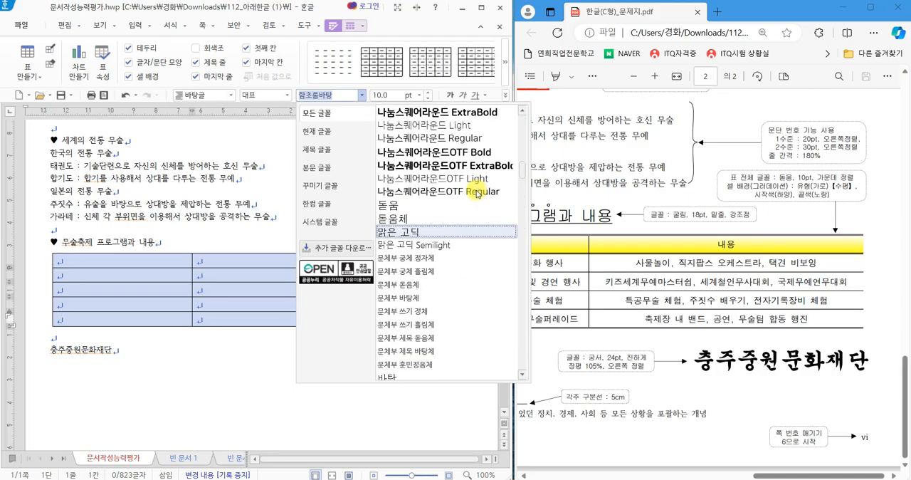
scroll(523, 160, "up", 5)
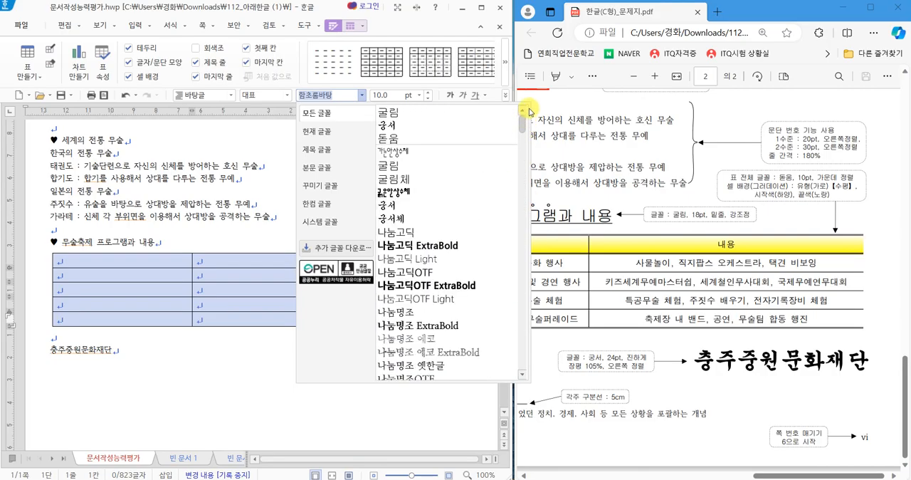
left_click(396, 143)
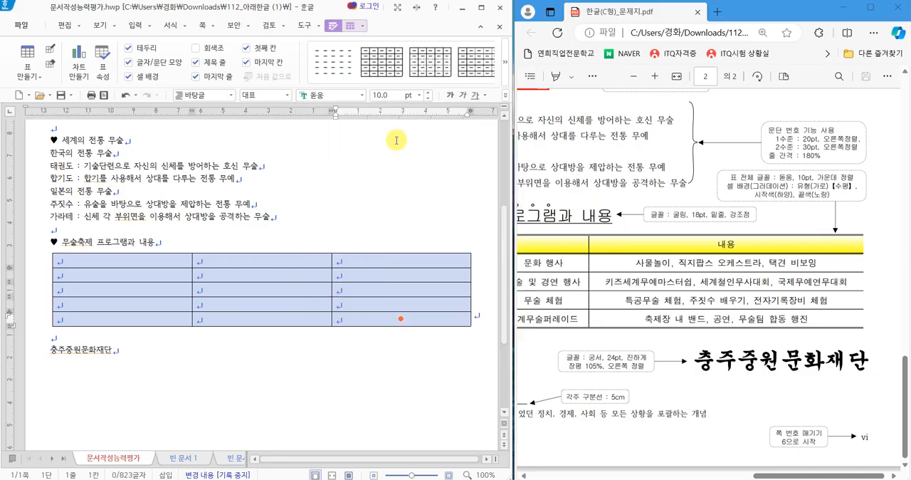
left_click(506, 98)
left_click(532, 165)
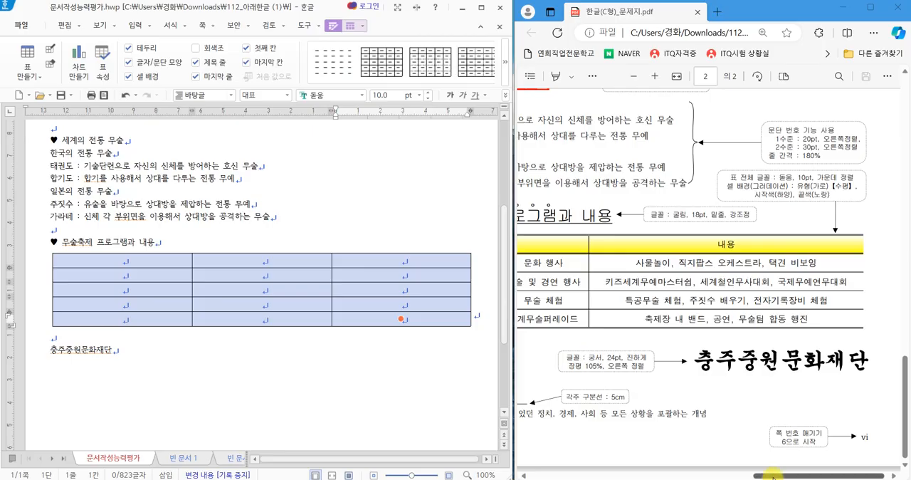
Examine the outer edges and horizontal border lines of the exam sheet's table.
left_click_drag(772, 475, 729, 473)
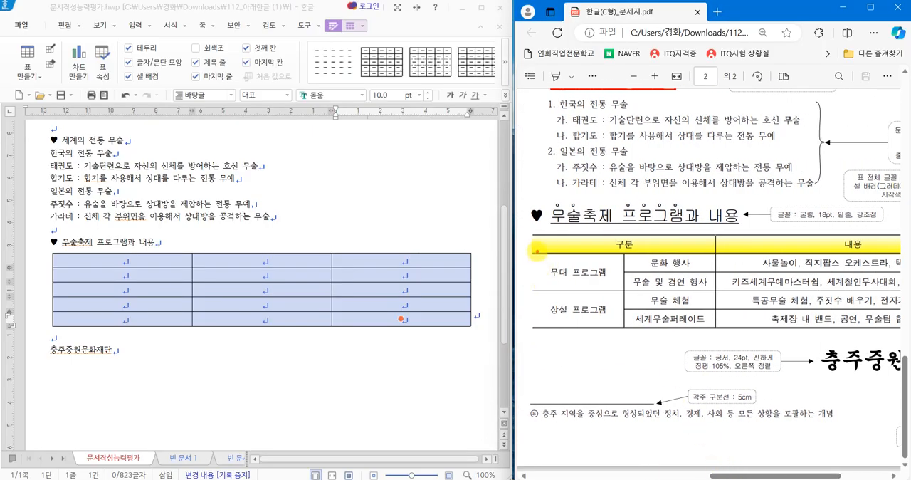
left_click_drag(538, 250, 538, 263)
key("Escape")
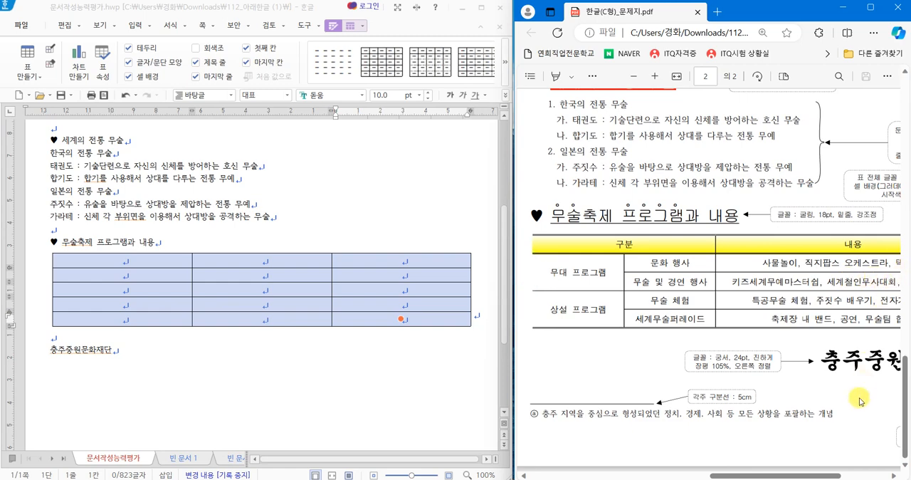
left_click_drag(806, 475, 855, 475)
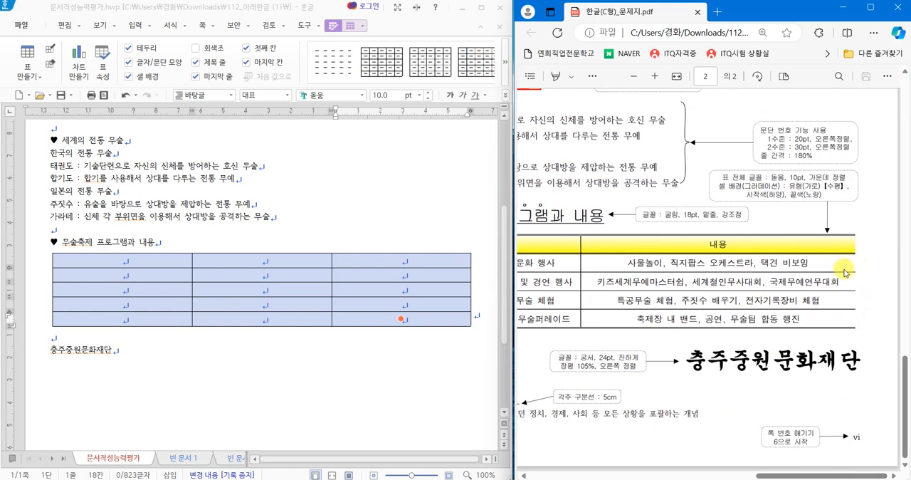
mouse_move(745, 236)
left_mouse_down()
mouse_move(767, 233)
mouse_move(753, 246)
mouse_move(758, 263)
mouse_move(756, 249)
left_mouse_up()
mouse_move(759, 318)
left_mouse_down()
mouse_move(747, 335)
mouse_move(761, 321)
left_mouse_up()
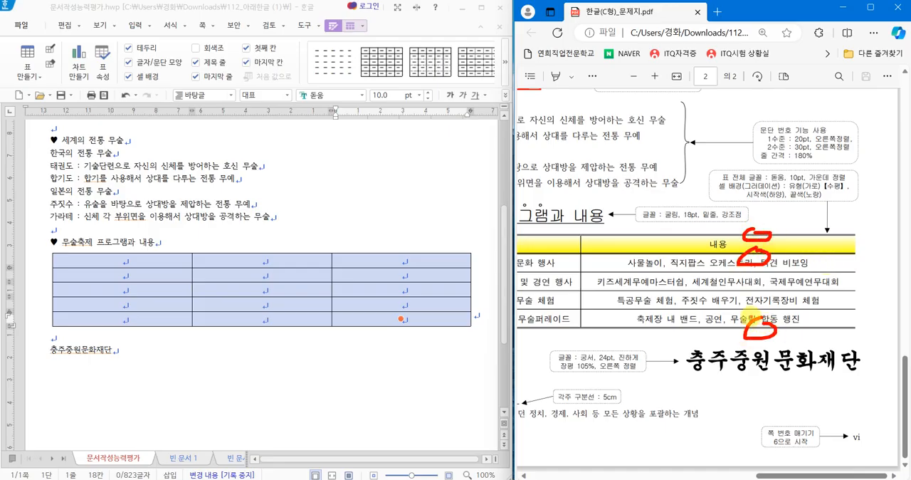
mouse_move(654, 239)
left_mouse_down()
mouse_move(630, 263)
mouse_move(653, 276)
mouse_move(649, 268)
mouse_move(669, 242)
mouse_move(651, 250)
left_mouse_up()
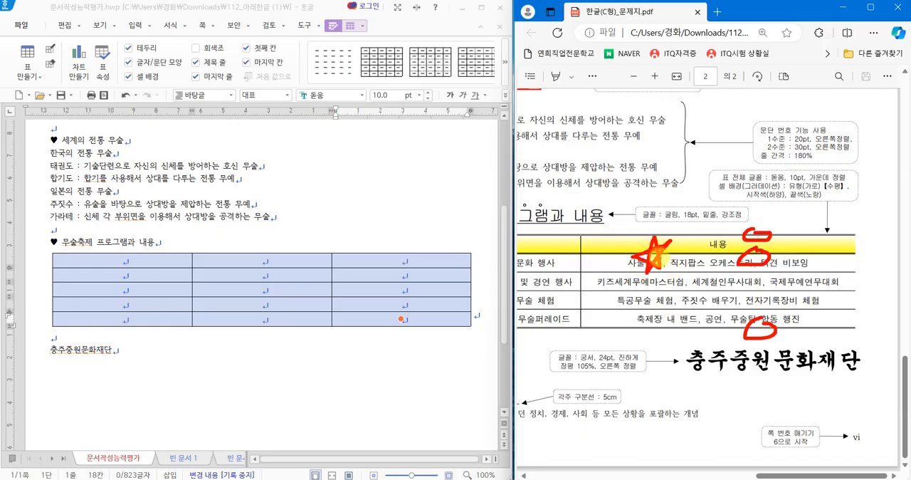
key("Escape")
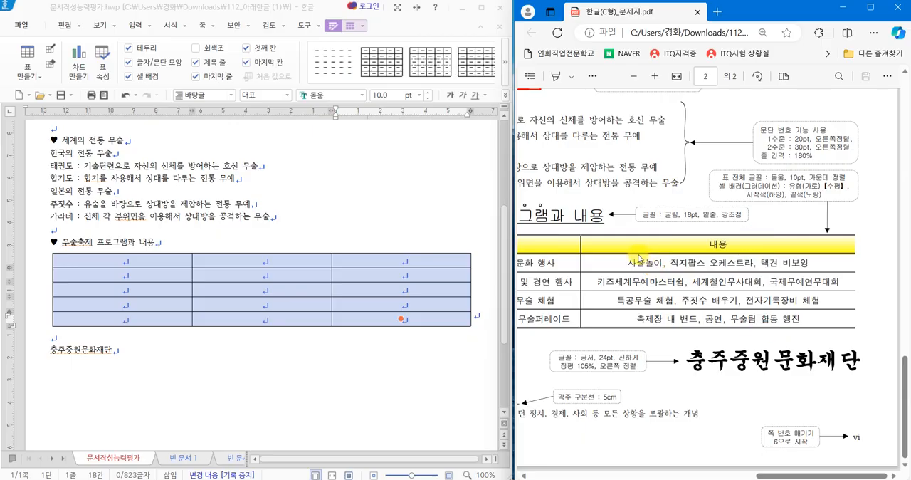
left_click_drag(612, 254, 660, 223)
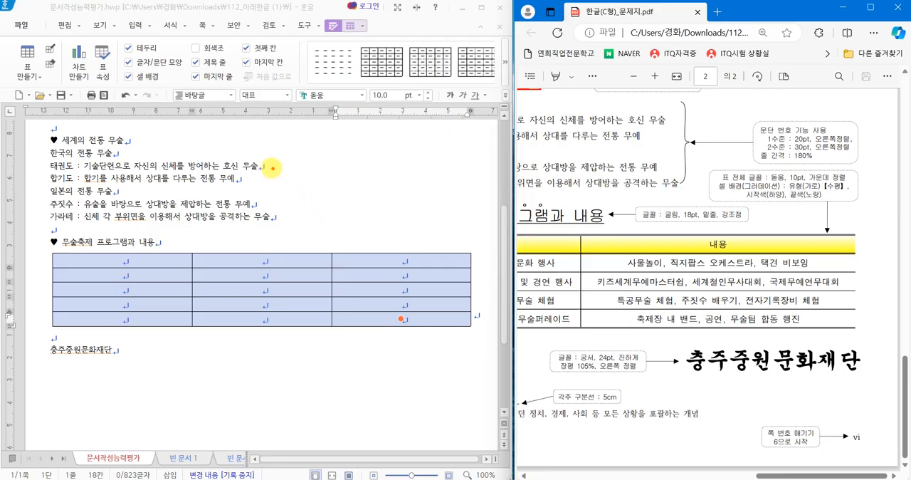
Remove the outer left and right borders from the whole program table by setting their line type to 없음.
mouse_move(265, 150)
left_mouse_down()
mouse_move(265, 219)
mouse_move(320, 220)
left_mouse_up()
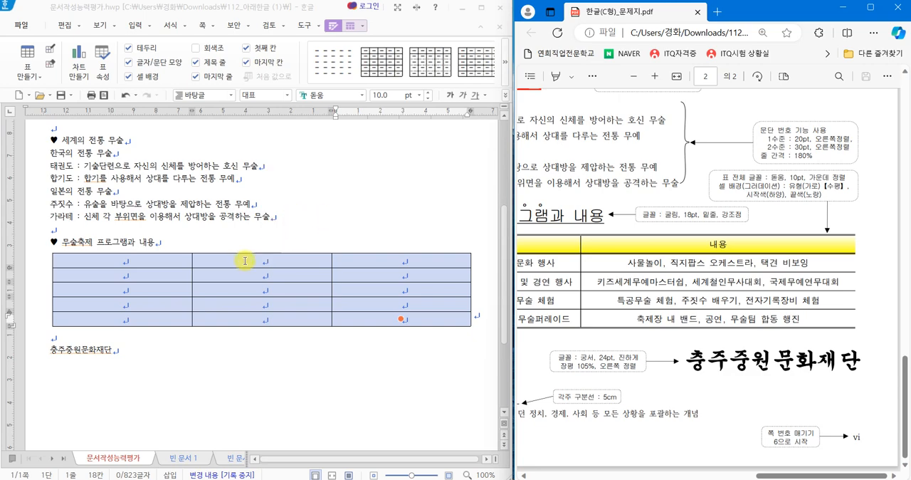
left_click_drag(182, 258, 403, 314)
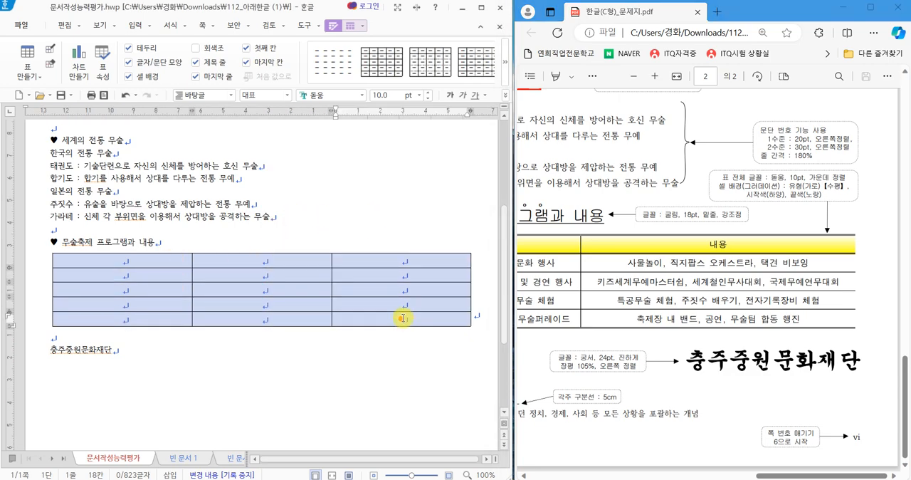
key("l")
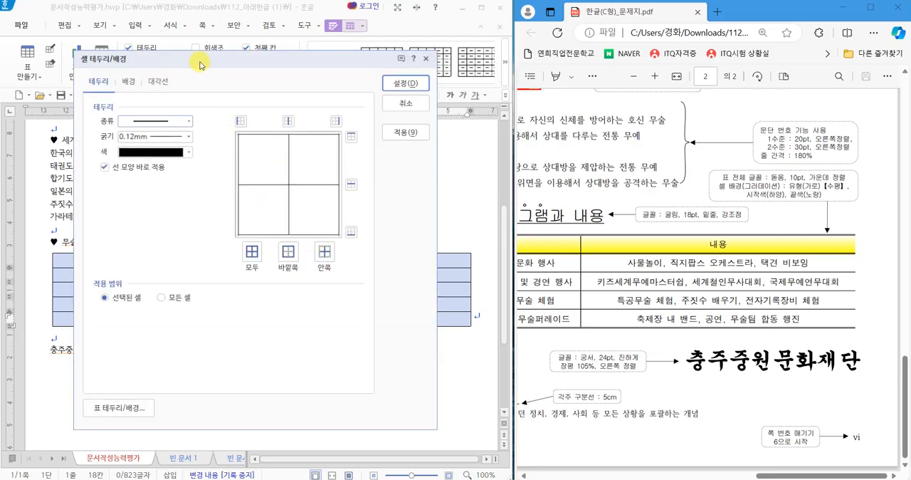
left_click_drag(199, 64, 202, 72)
left_click(157, 130)
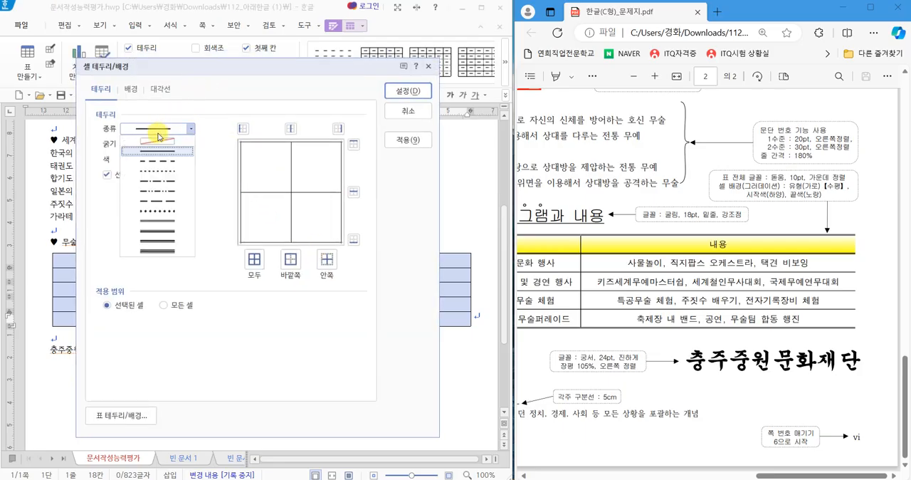
left_click(155, 139)
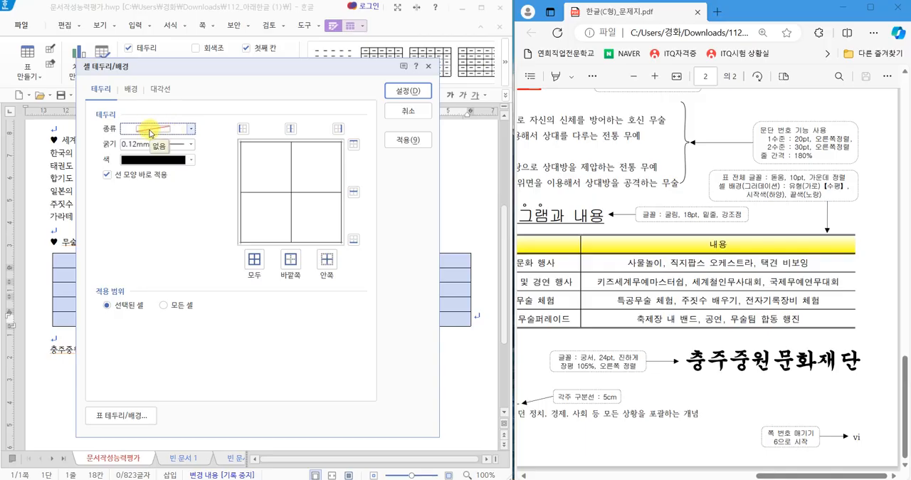
left_click(242, 128)
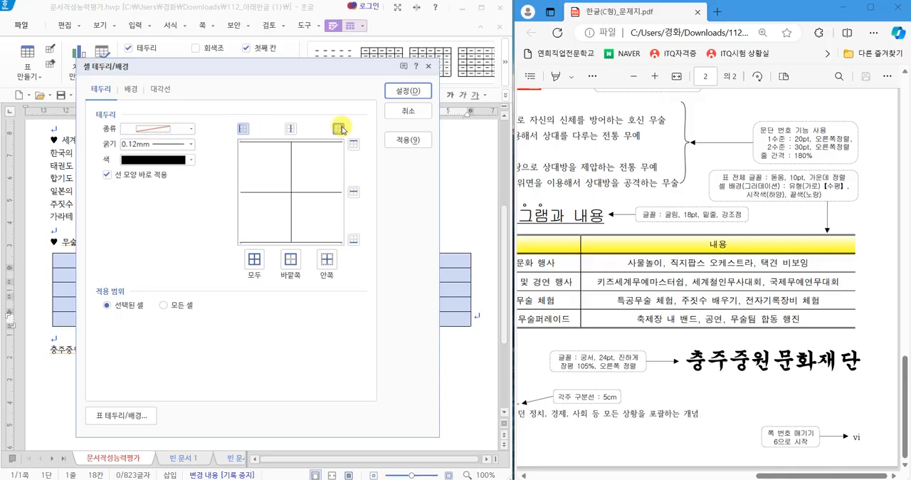
left_click(407, 90)
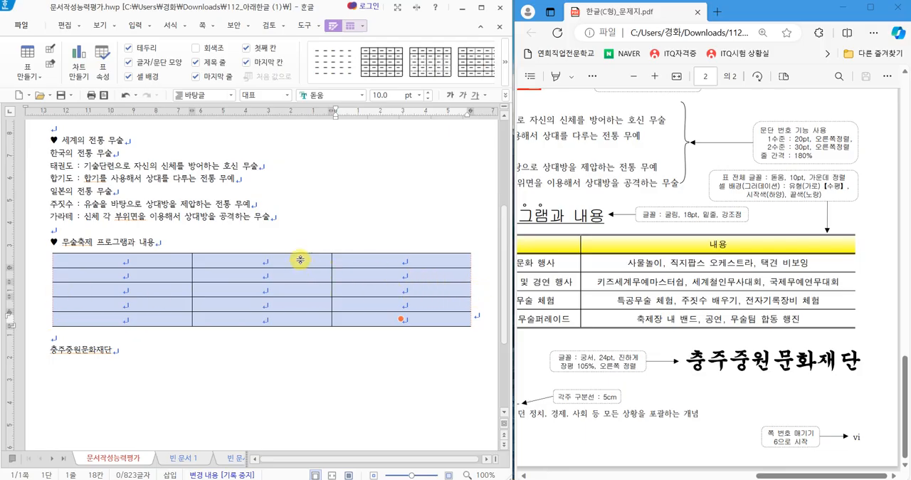
Apply a 0.5 mm double line to the top and bottom outer borders of the whole table.
key("l")
left_click(188, 122)
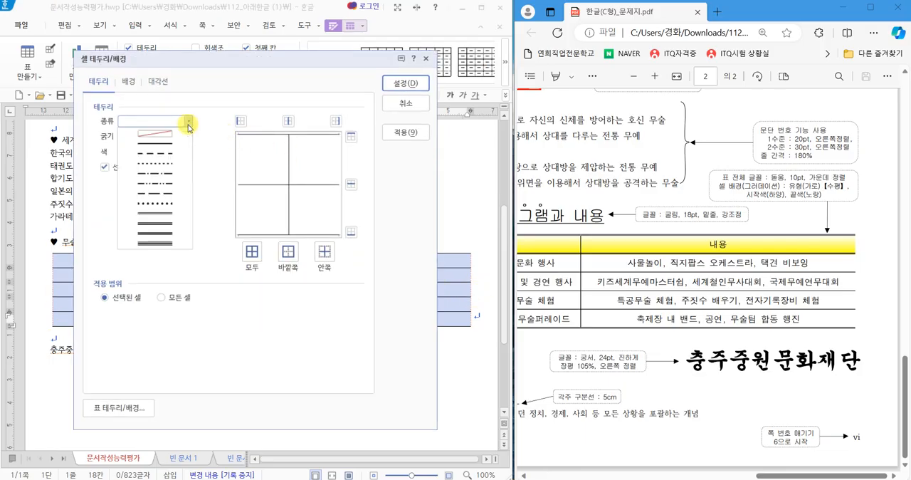
left_click(173, 223)
left_click(351, 136)
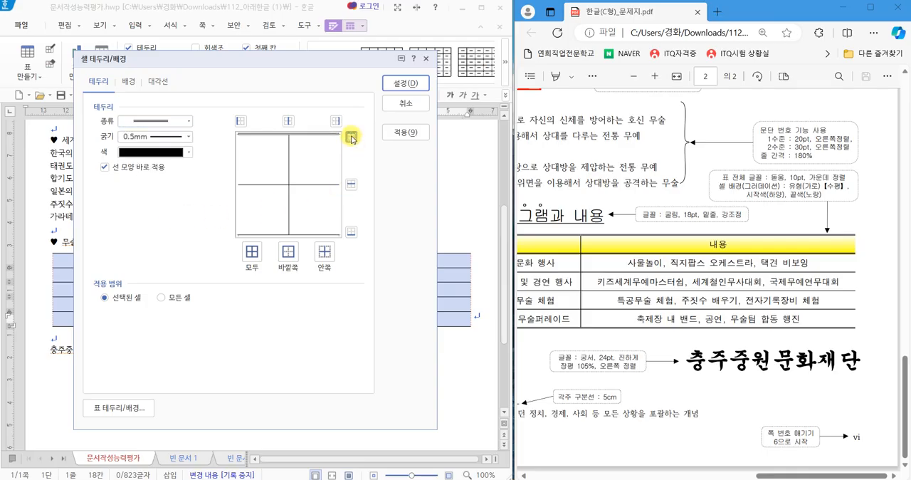
left_click(353, 232)
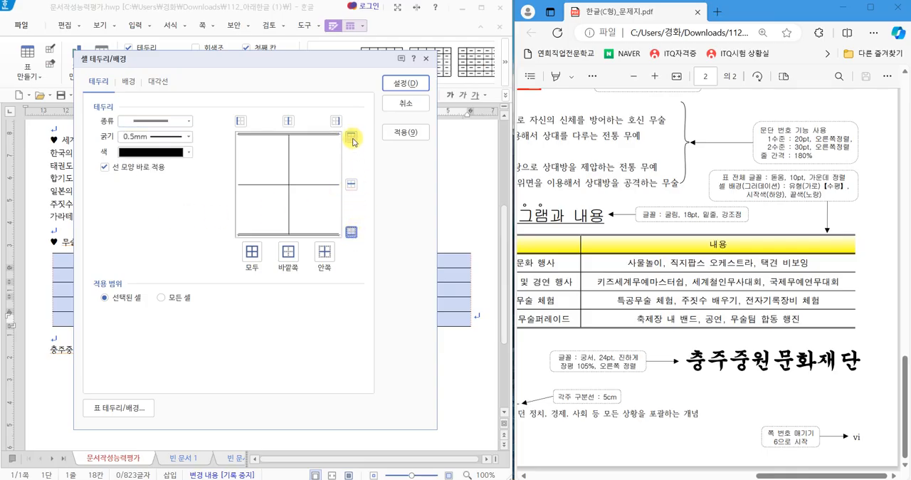
left_click(397, 88)
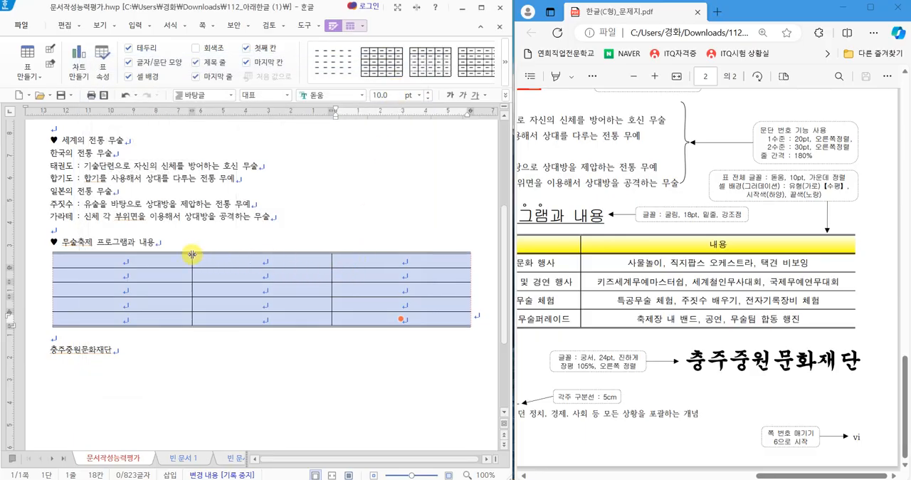
Give the table's header row a 0.5 mm double line as its bottom border.
left_click_drag(158, 260, 391, 263)
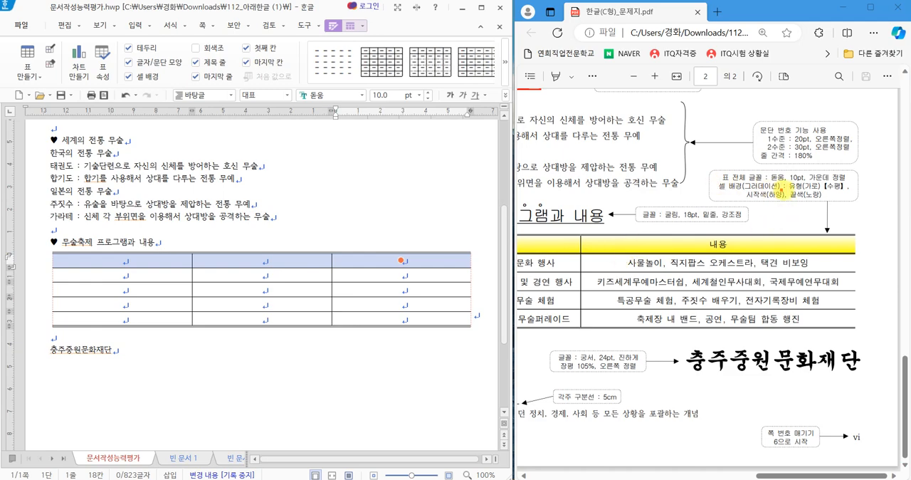
left_click_drag(787, 190, 815, 190)
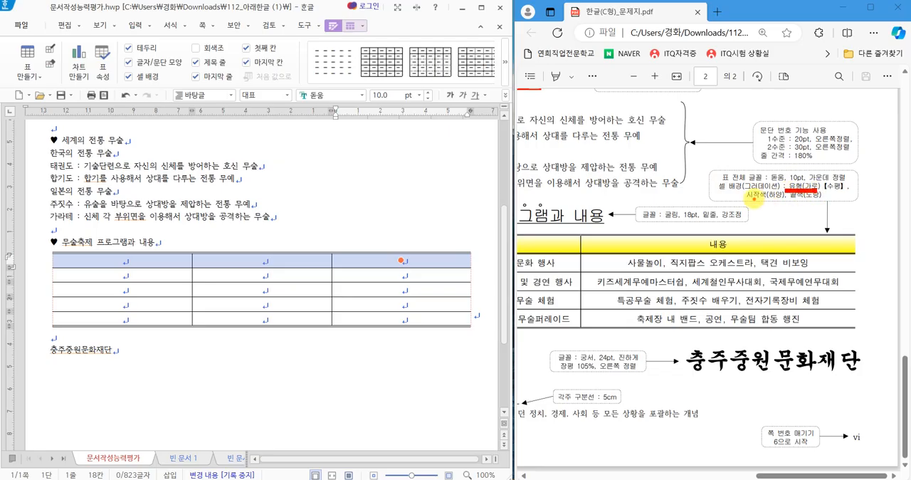
left_click_drag(751, 200, 811, 201)
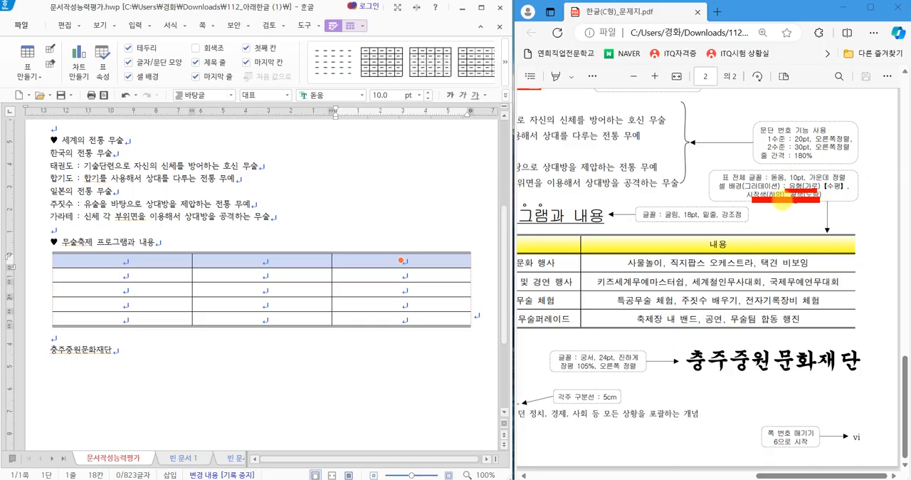
key("l")
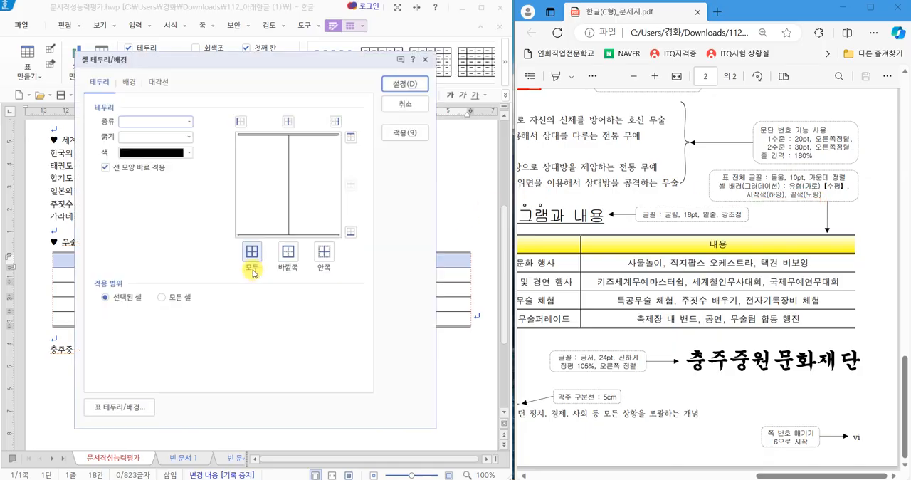
left_click(180, 125)
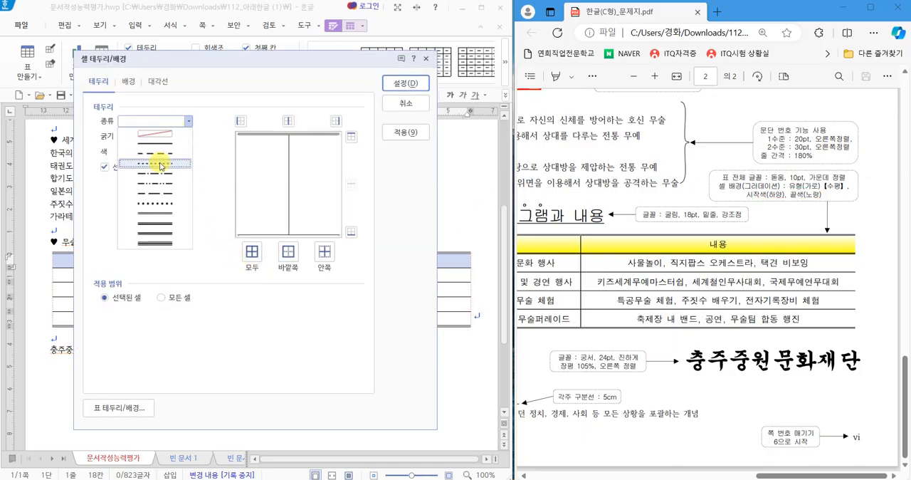
left_click(160, 214)
left_click(350, 231)
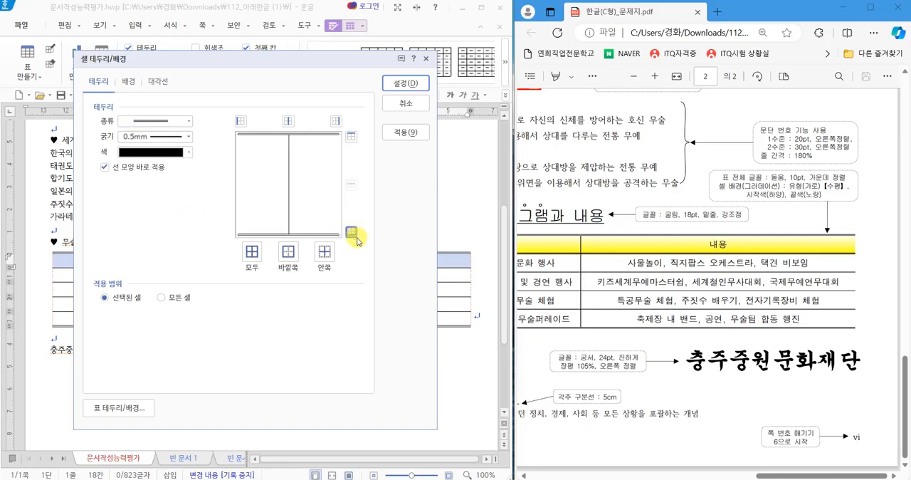
left_click(390, 86)
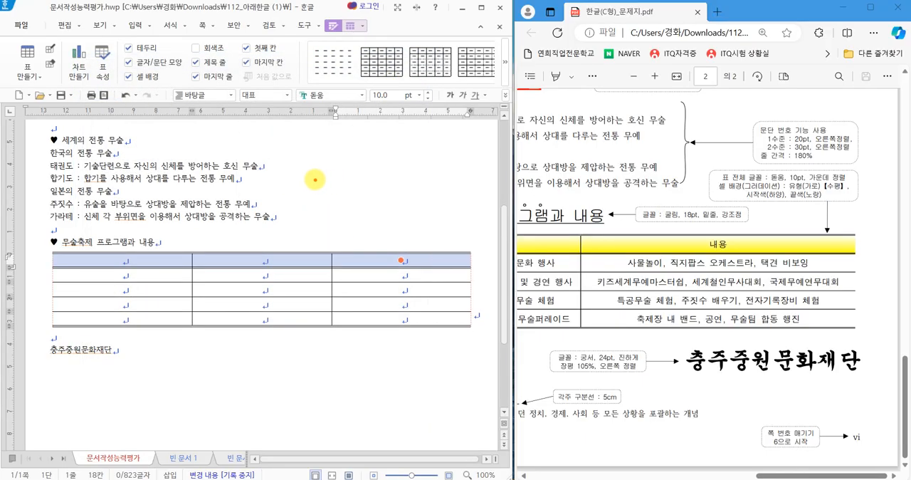
Choose a gradient (그러데이션) fill for the header row, with white as the start color and 노랑 as the end color.
mouse_move(344, 169)
left_mouse_down()
mouse_move(302, 156)
mouse_move(254, 217)
mouse_move(337, 215)
left_mouse_up()
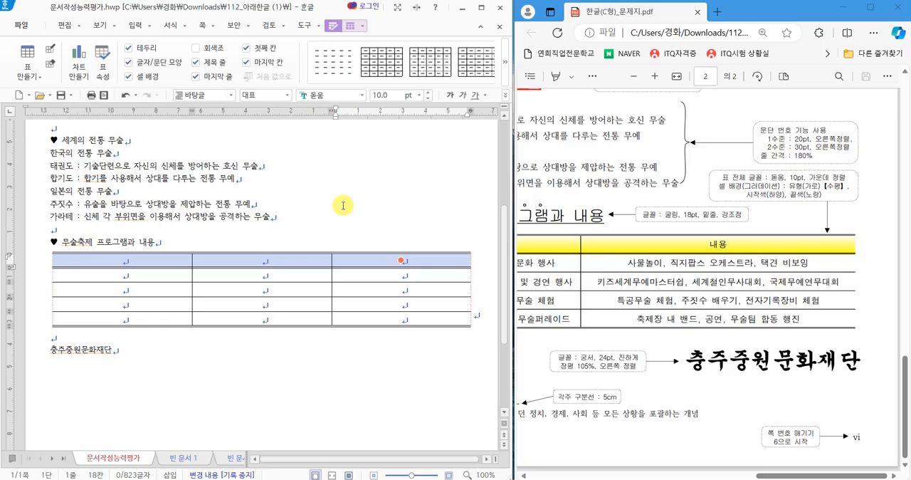
key("l")
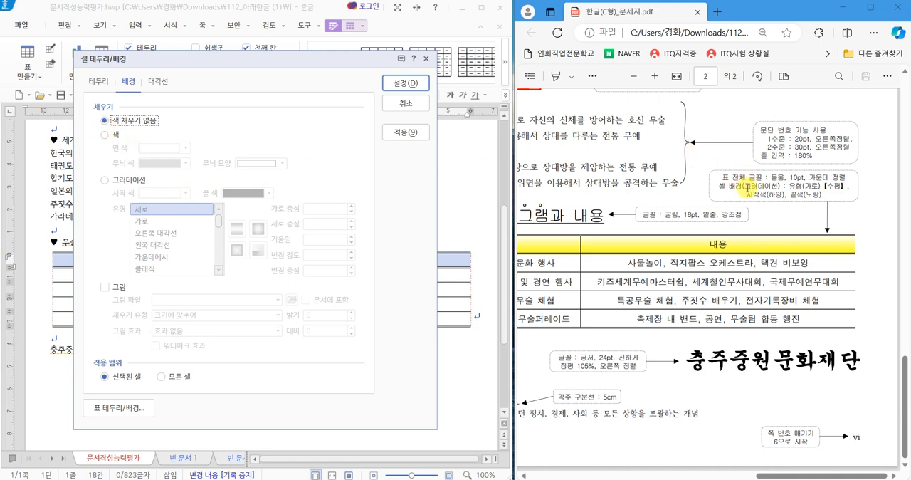
left_click_drag(735, 187, 783, 186)
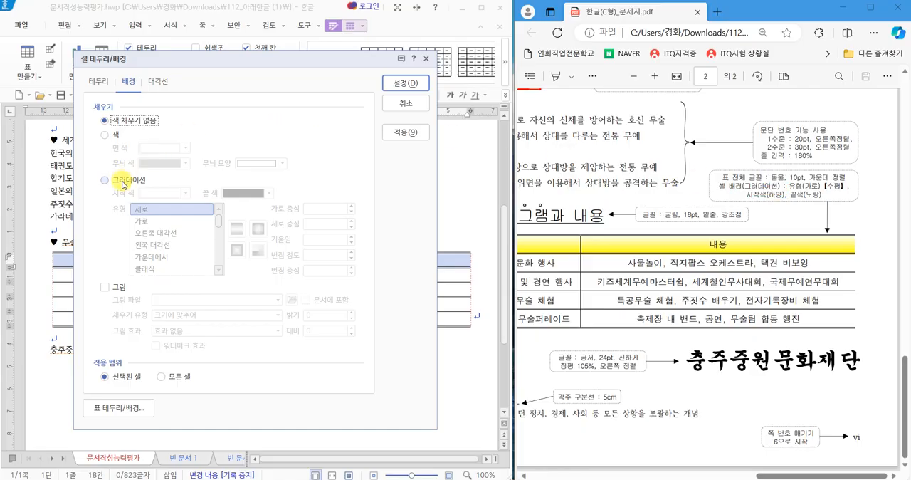
left_click_drag(114, 170, 156, 139)
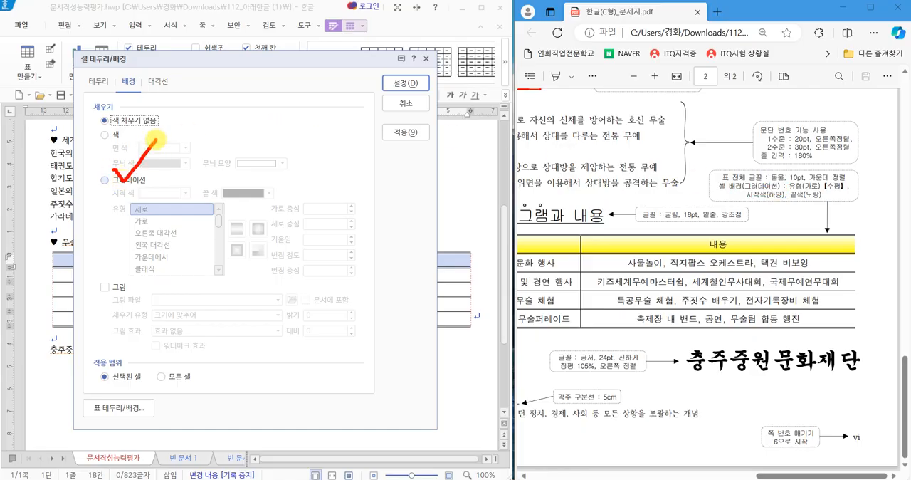
left_click(141, 181)
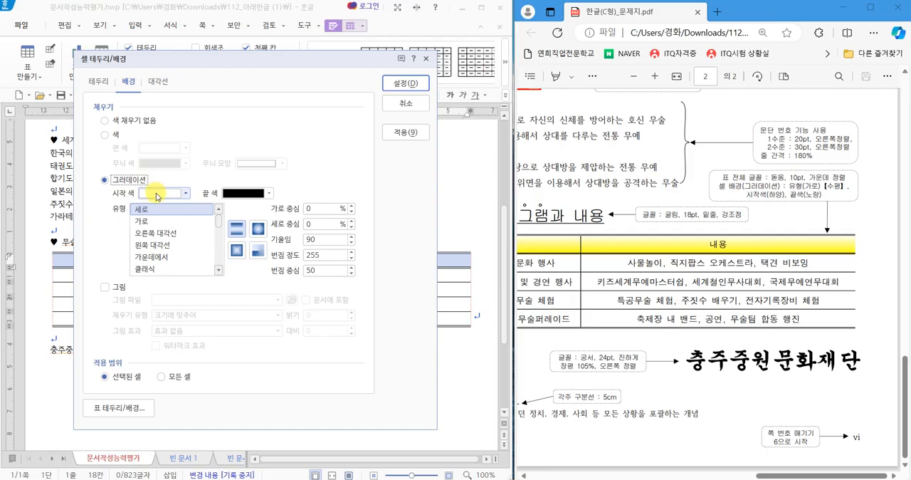
left_click(269, 192)
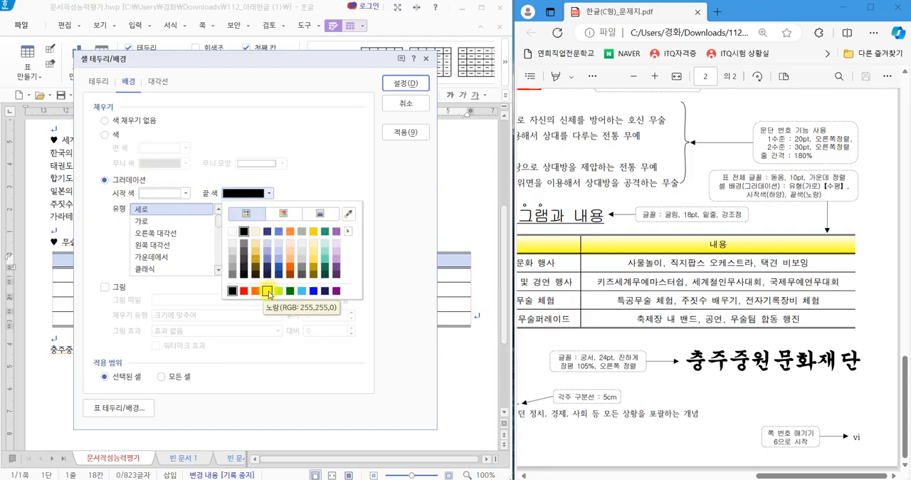
left_click(268, 290)
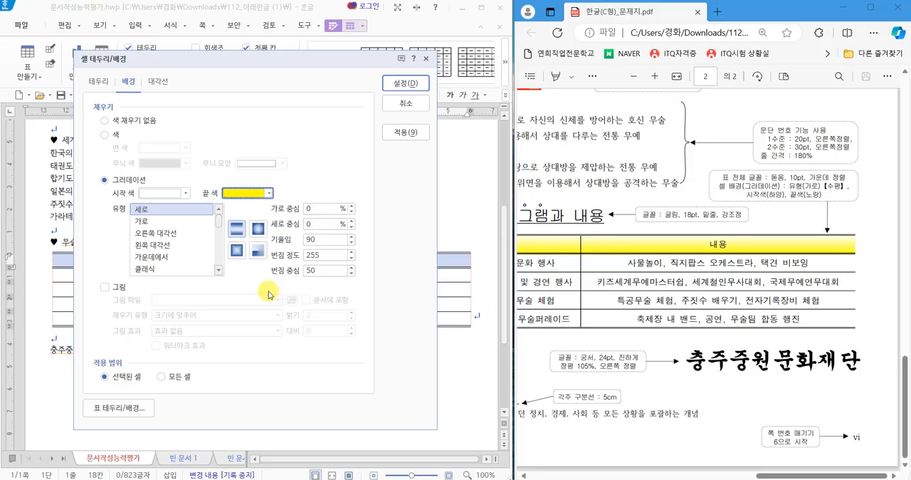
Set the header row's gradient type to 가로, as the exam sheet specifies, and apply the cell background.
left_click(140, 222)
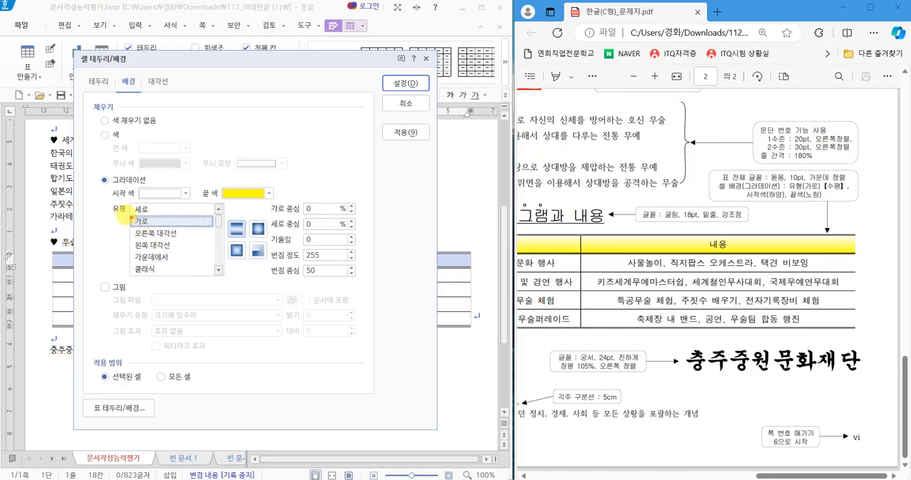
mouse_move(119, 216)
left_mouse_down()
mouse_move(123, 203)
mouse_move(118, 216)
mouse_move(144, 210)
mouse_move(148, 224)
left_mouse_up()
left_click_drag(772, 193, 817, 188)
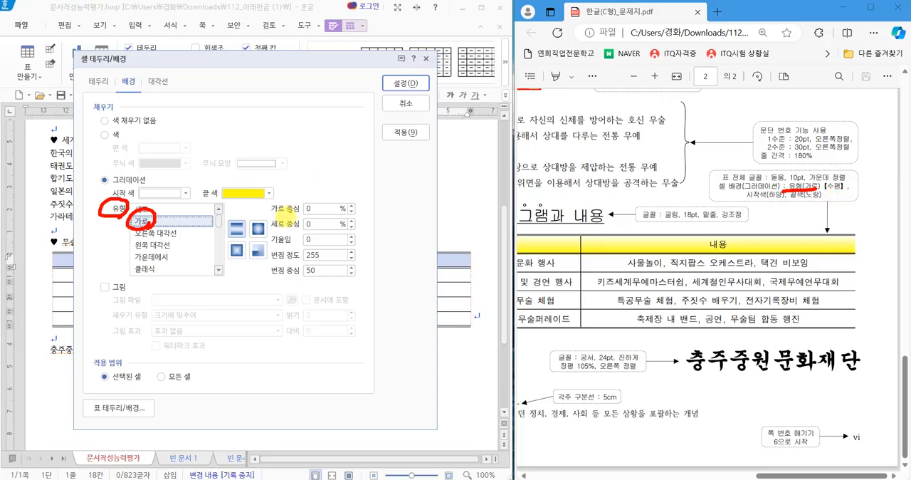
key("Escape")
left_click(138, 226)
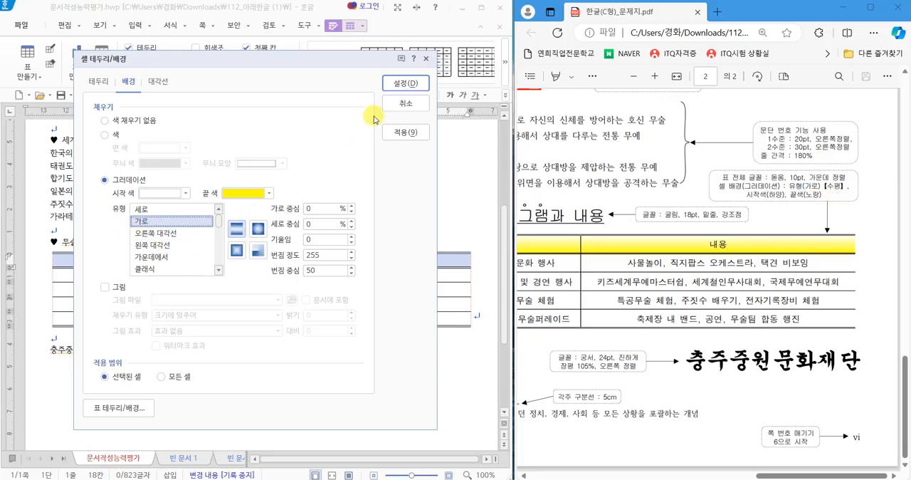
left_click(400, 83)
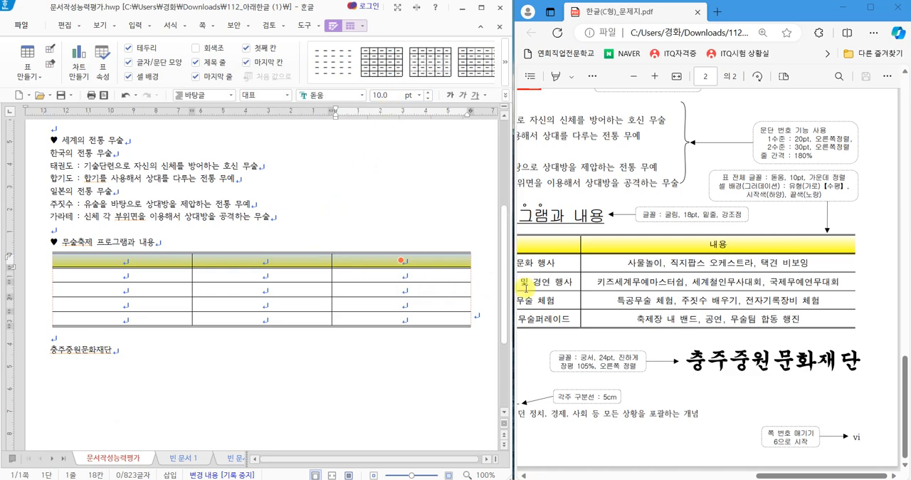
Narrow the table's first two columns and widen the last one to match the column proportions of the exam sheet's table.
left_click(717, 475)
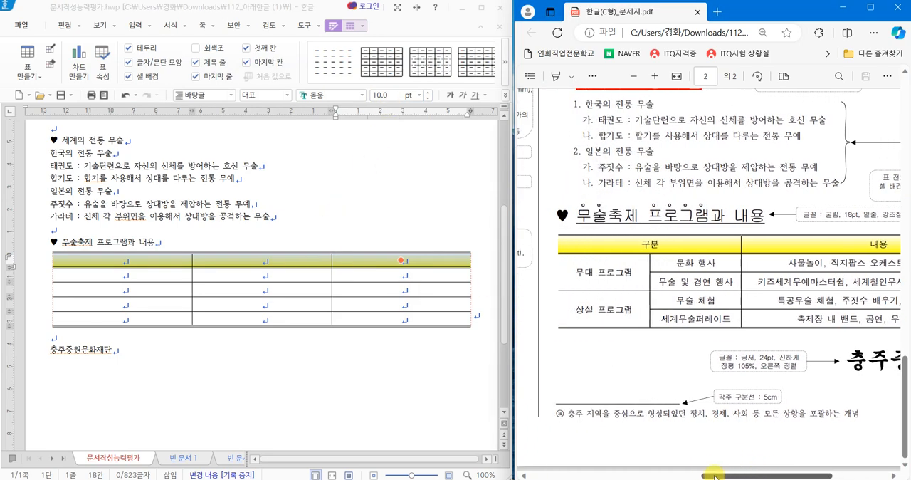
left_click_drag(717, 475, 729, 475)
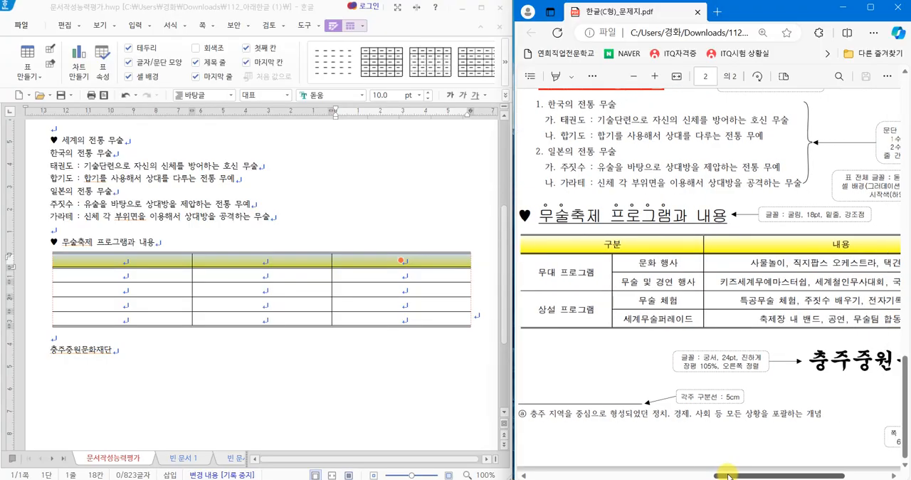
left_click(292, 274)
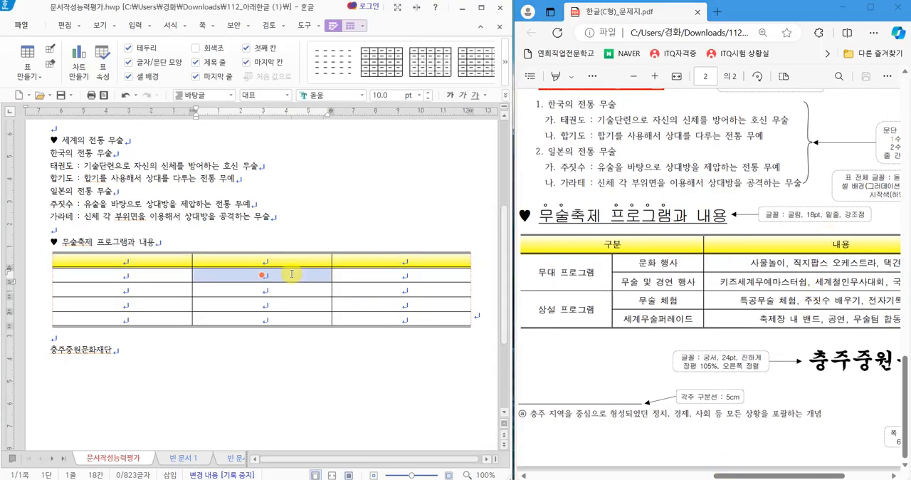
left_click_drag(331, 261, 234, 268)
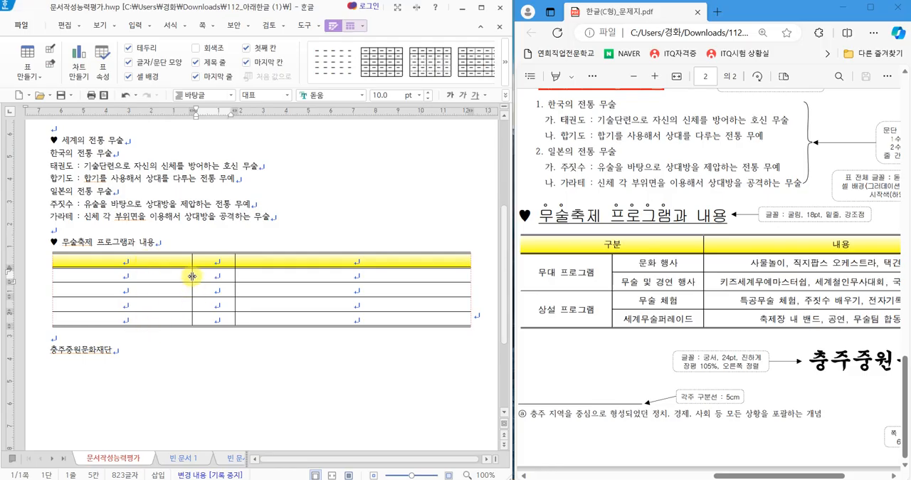
left_click_drag(192, 276, 182, 262)
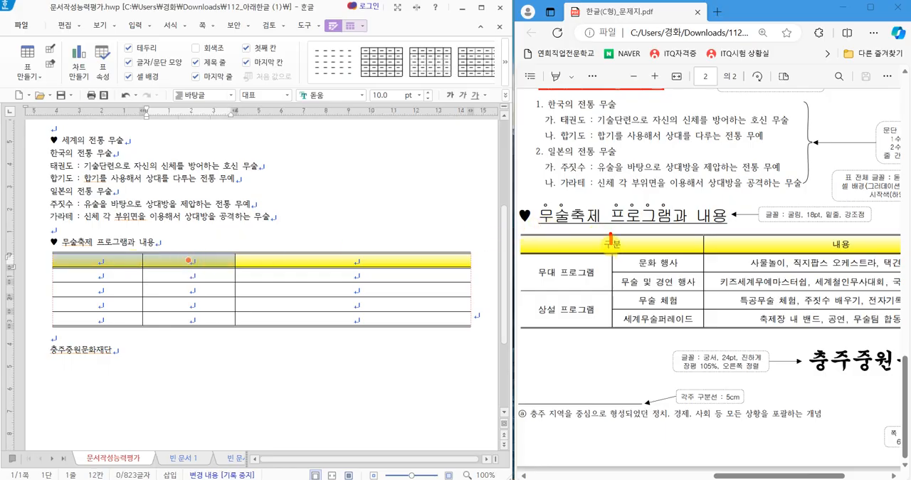
mouse_move(611, 245)
left_mouse_down()
mouse_move(612, 258)
mouse_move(587, 242)
mouse_move(599, 221)
mouse_move(663, 218)
left_mouse_up()
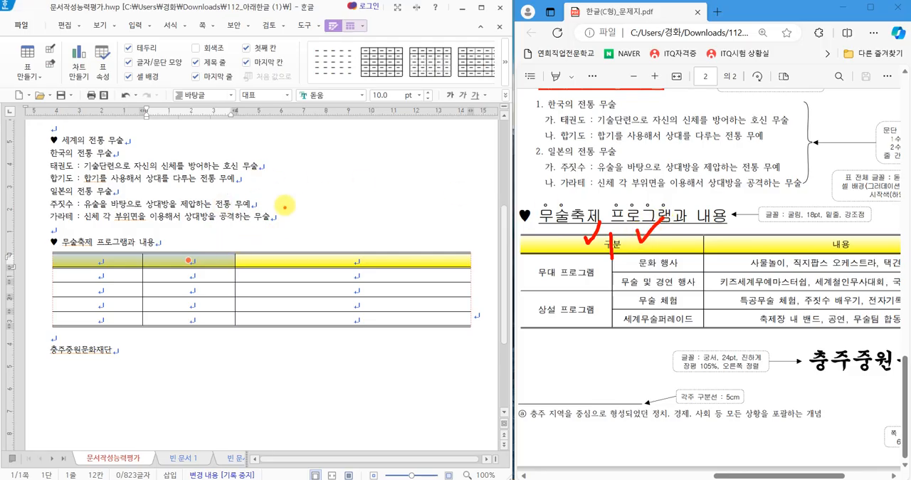
Merge the first two cells of the program table's header row into one cell.
left_click_drag(280, 158, 281, 237)
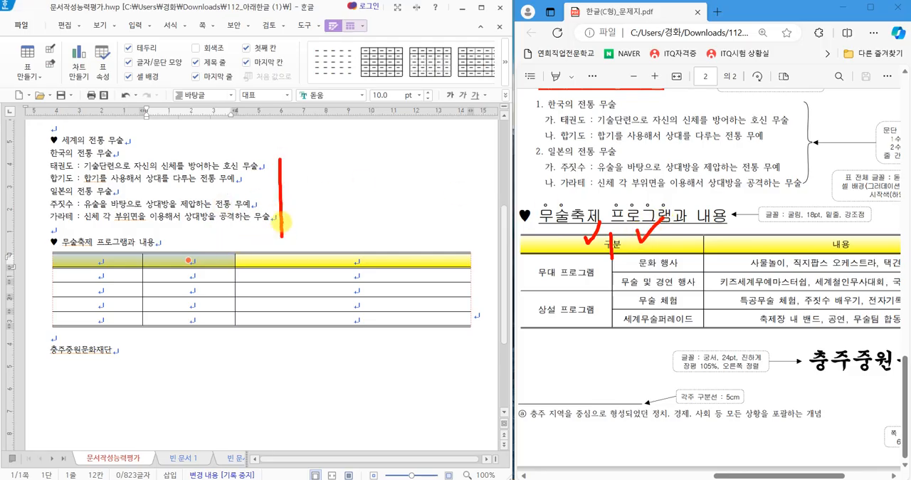
mouse_move(278, 154)
left_mouse_down()
mouse_move(327, 163)
mouse_move(336, 219)
left_mouse_up()
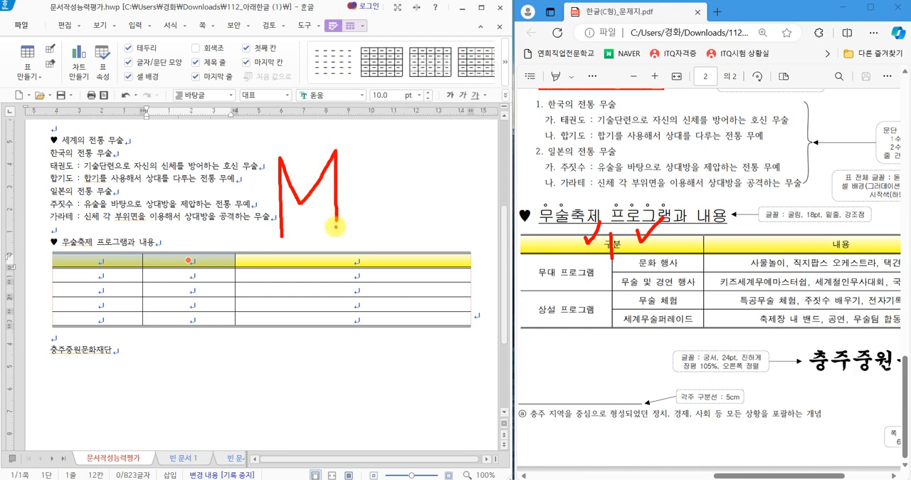
key("m")
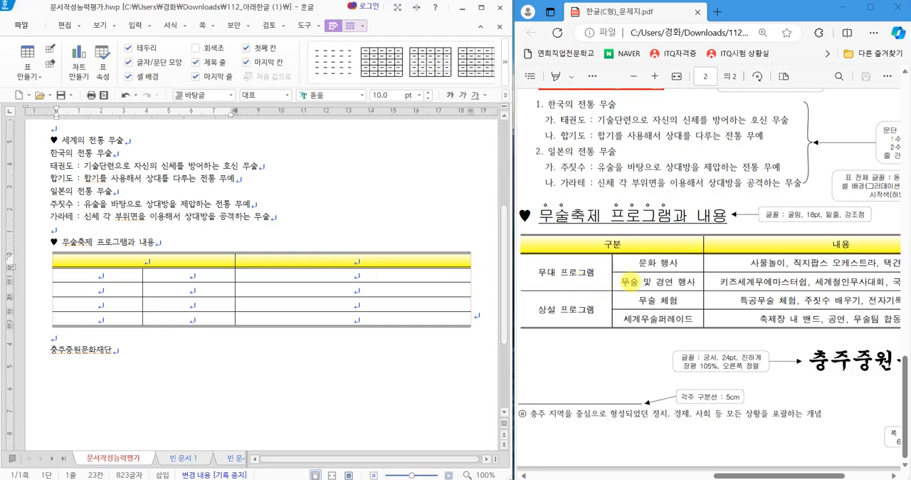
Merge the first column's cells in the second and third rows, and those in the fourth and fifth rows, as the exam sheet shows.
mouse_move(615, 273)
left_mouse_down()
mouse_move(539, 278)
mouse_move(563, 262)
mouse_move(580, 273)
left_mouse_up()
left_click_drag(570, 280, 575, 284)
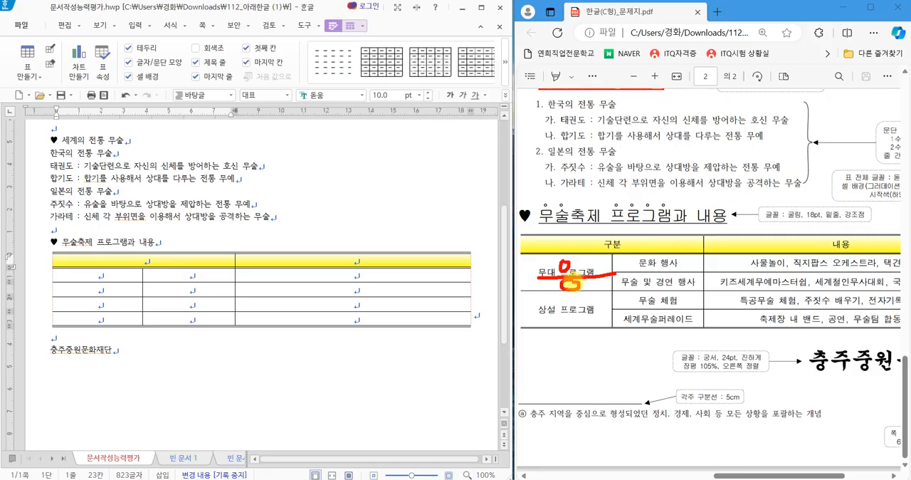
left_click_drag(110, 275, 111, 287)
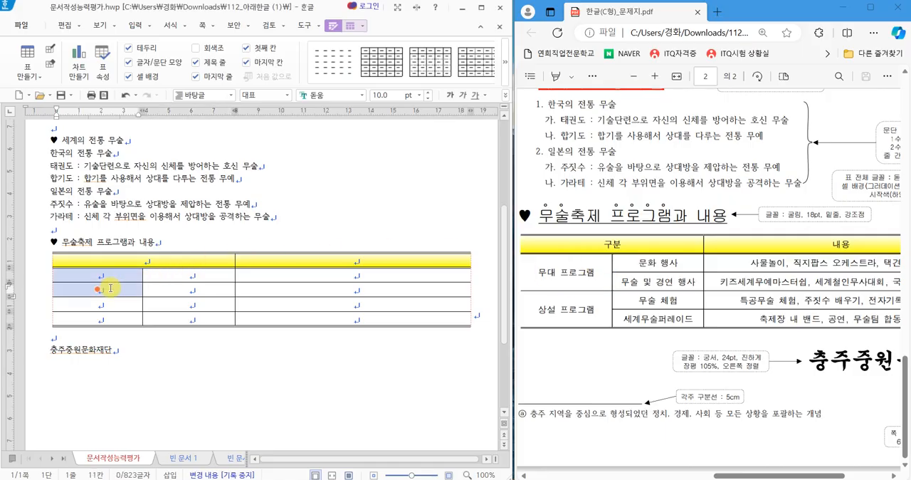
key("m")
left_click_drag(106, 305, 113, 315)
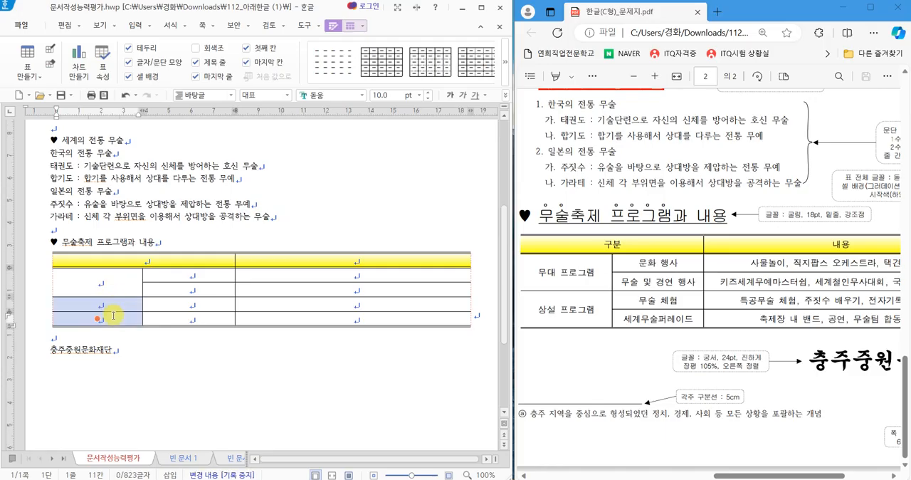
key("m")
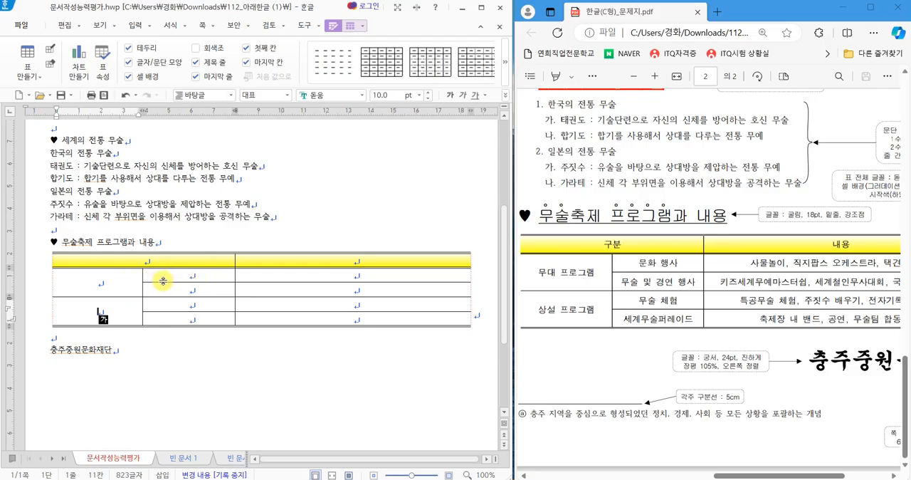
Enter 구분 and 내용 in the table's header row and fill the remaining cells with the exam sheet's program text.
left_click(161, 264)
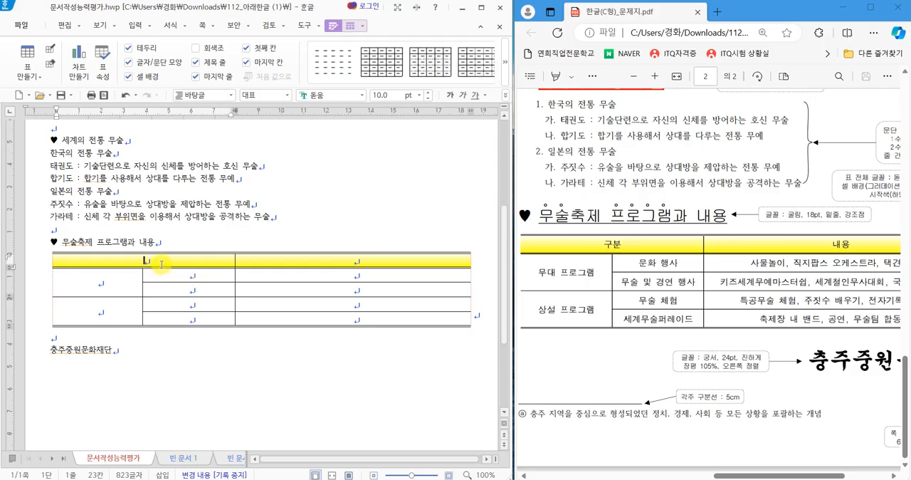
type("구분")
left_click(355, 260)
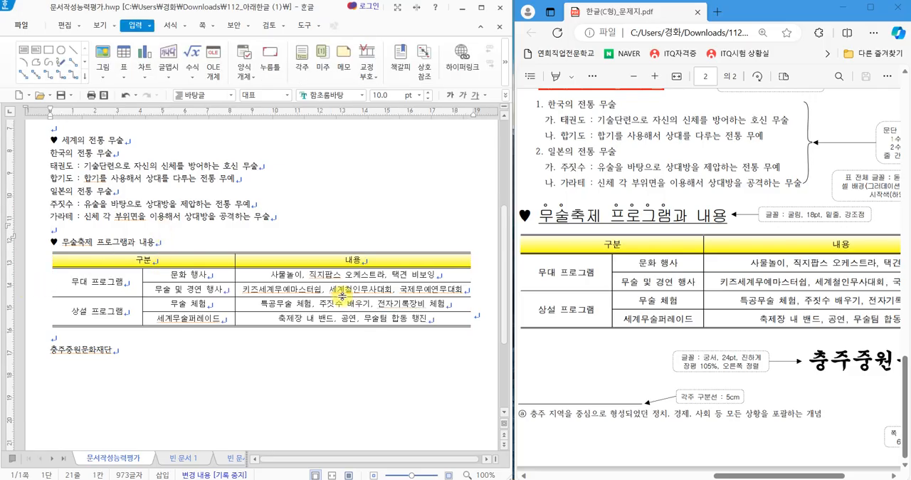
Set the document's zoom ratio to 125%.
left_click(484, 474)
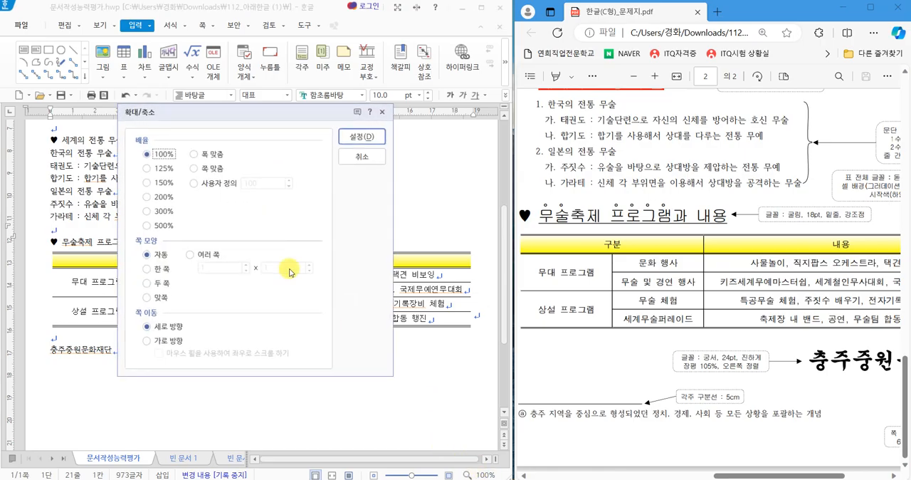
left_click(161, 170)
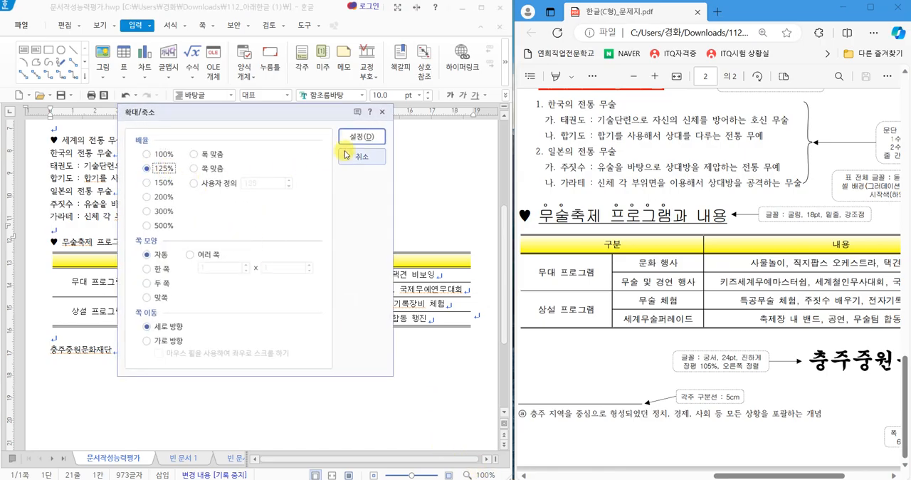
left_click(358, 141)
scroll(345, 245, "up", 5)
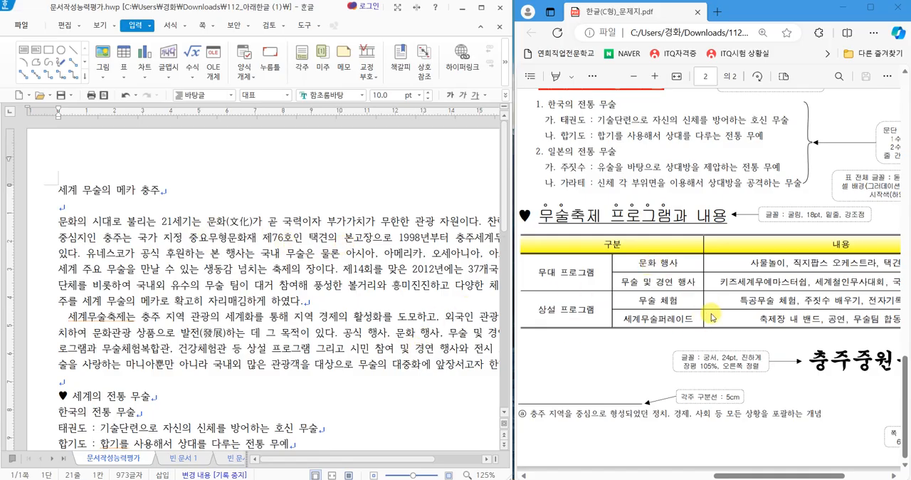
Review the 기억하세요 notes in 빈 문서 2 about the spacing between title, body, list, table and sender name.
left_click(232, 459)
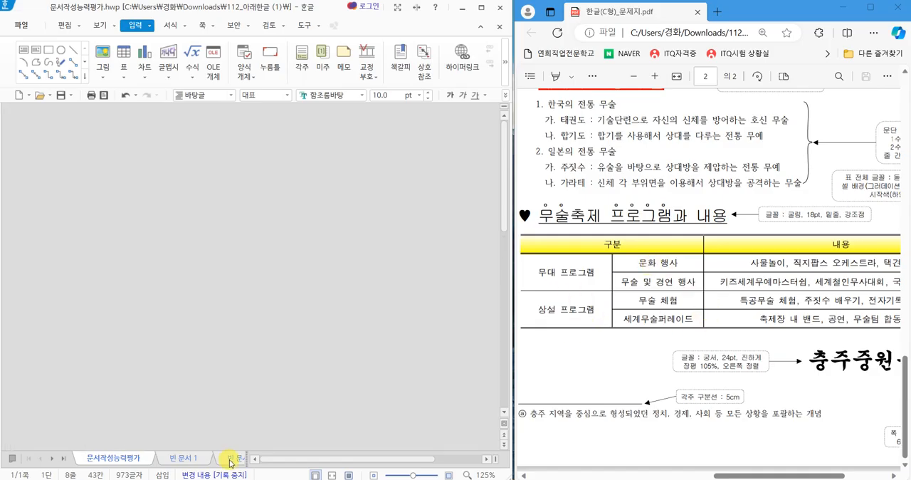
scroll(283, 393, "down", 5)
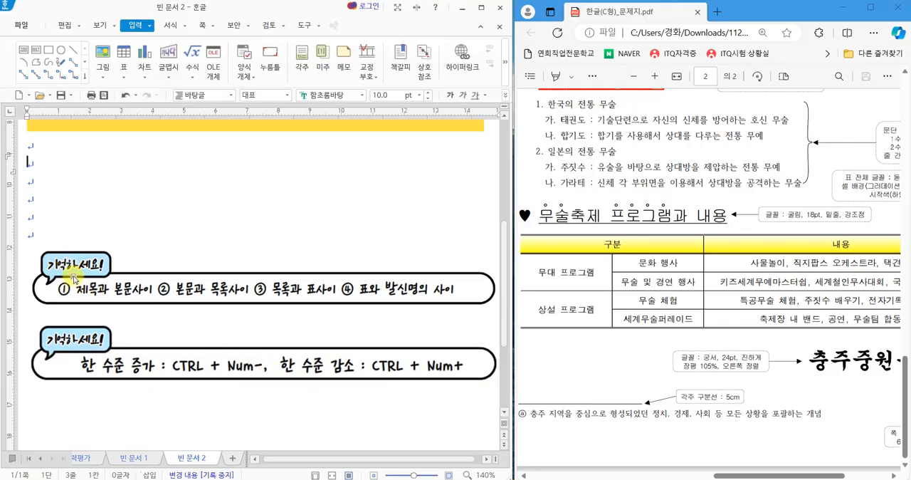
mouse_move(125, 302)
left_mouse_down()
mouse_move(122, 274)
mouse_move(140, 304)
left_mouse_up()
mouse_move(240, 310)
left_mouse_down()
mouse_move(214, 262)
mouse_move(231, 304)
mouse_move(244, 308)
left_mouse_up()
mouse_move(328, 303)
left_mouse_down()
mouse_move(299, 312)
mouse_move(333, 284)
mouse_move(340, 309)
left_mouse_up()
mouse_move(450, 303)
left_mouse_down()
mouse_move(411, 260)
mouse_move(430, 305)
left_mouse_up()
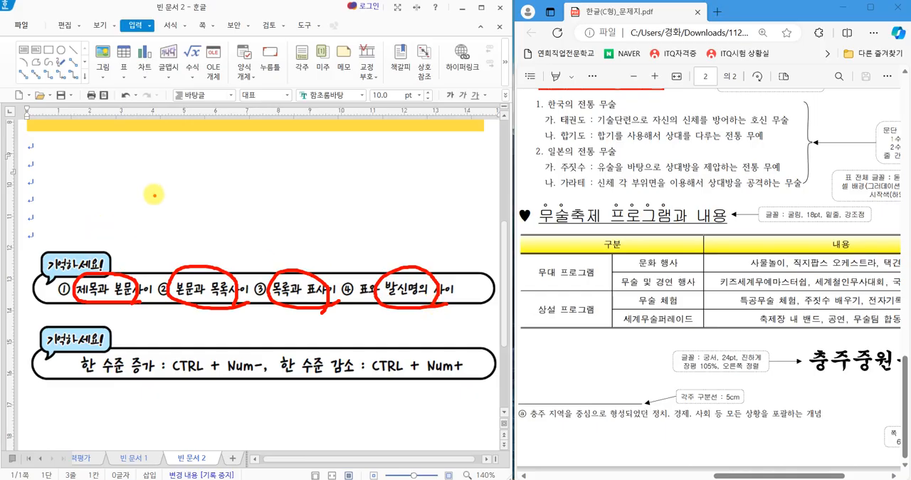
mouse_move(156, 186)
left_mouse_down()
mouse_move(133, 226)
mouse_move(178, 222)
mouse_move(151, 252)
mouse_move(197, 185)
mouse_move(182, 221)
mouse_move(229, 206)
mouse_move(202, 241)
left_mouse_up()
mouse_move(190, 229)
left_mouse_down()
mouse_move(192, 245)
mouse_move(233, 242)
left_mouse_up()
mouse_move(238, 186)
left_mouse_down()
mouse_move(258, 185)
mouse_move(276, 229)
mouse_move(288, 206)
mouse_move(289, 228)
left_mouse_up()
left_click_drag(303, 186, 303, 231)
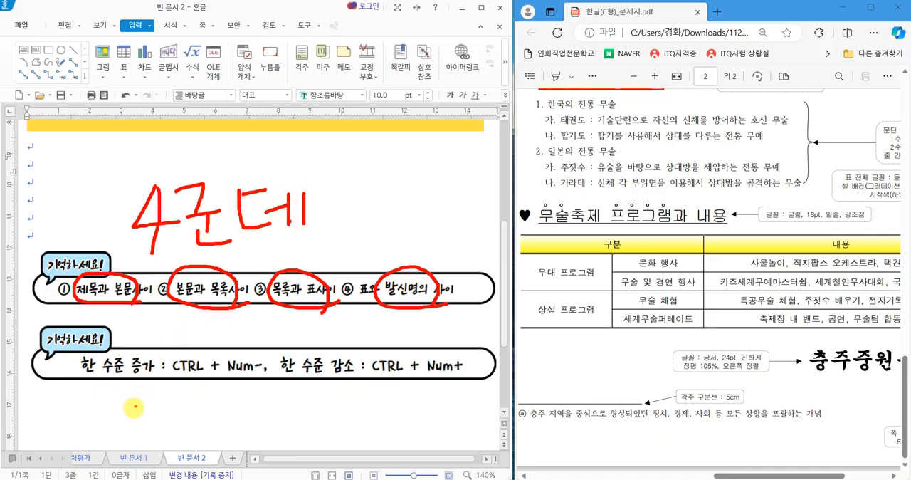
key("Escape")
left_click(89, 458)
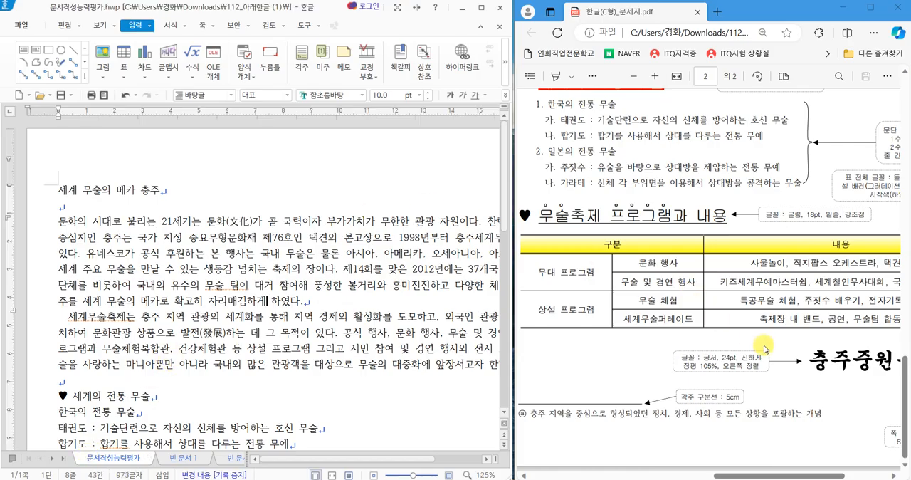
Format the title 세계 무술의 메카 충주 in 돋움 at 18 pt, following the exam sheet's title instructions.
scroll(747, 345, "up", 3)
scroll(743, 344, "up", 3)
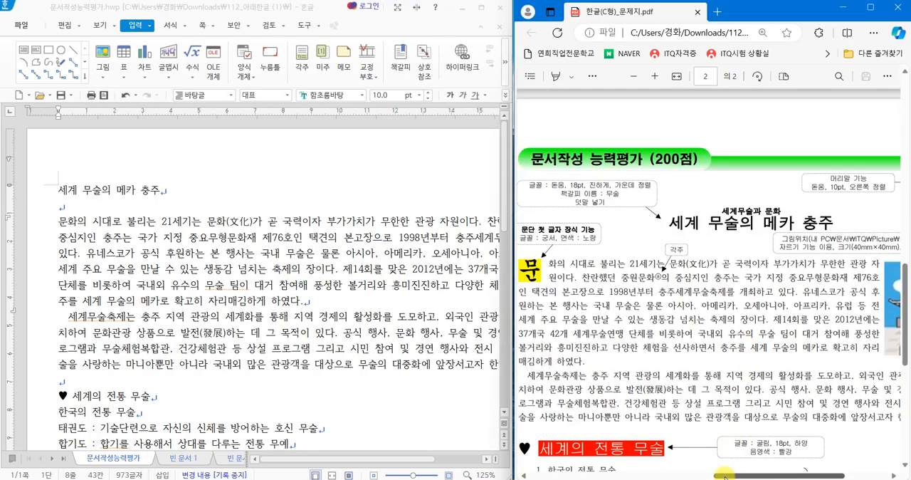
left_click_drag(733, 474, 717, 474)
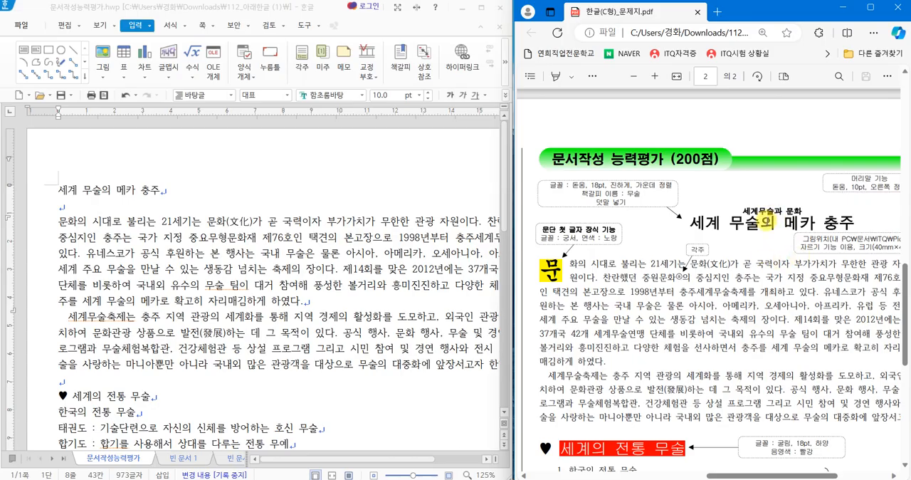
left_click_drag(684, 197, 863, 239)
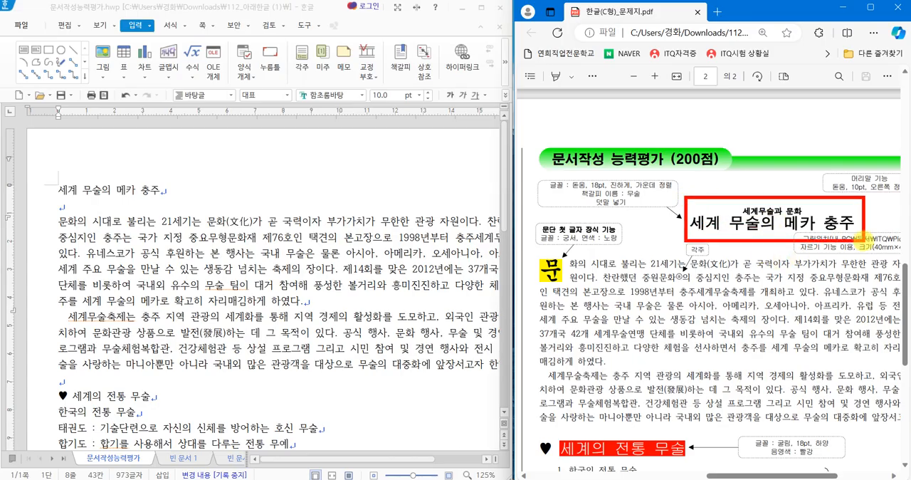
left_click_drag(546, 154, 612, 120)
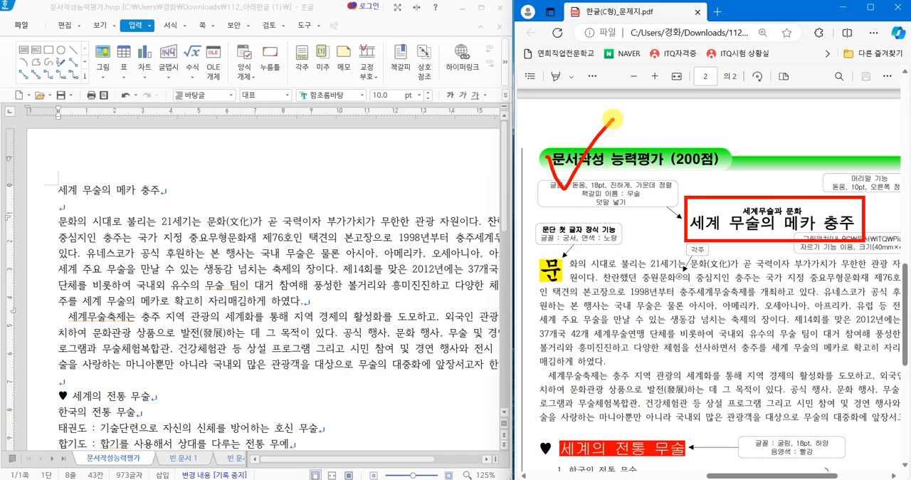
left_click_drag(58, 189, 163, 196)
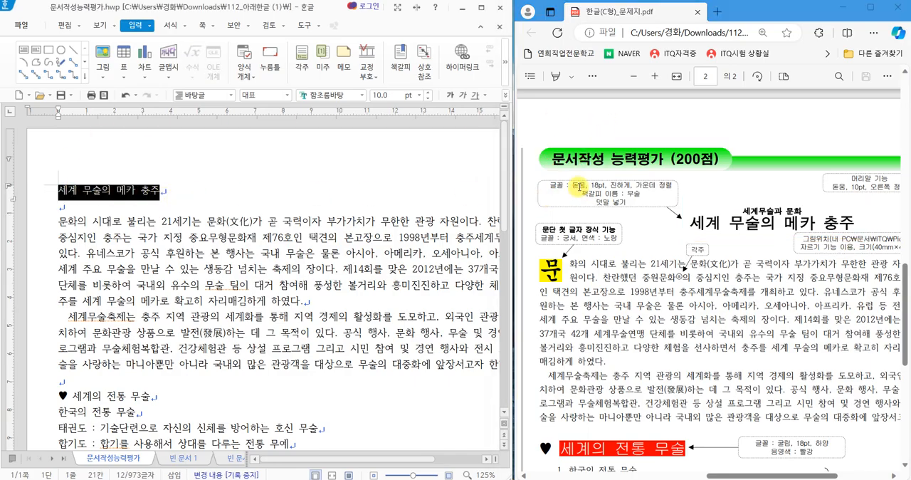
left_click(362, 99)
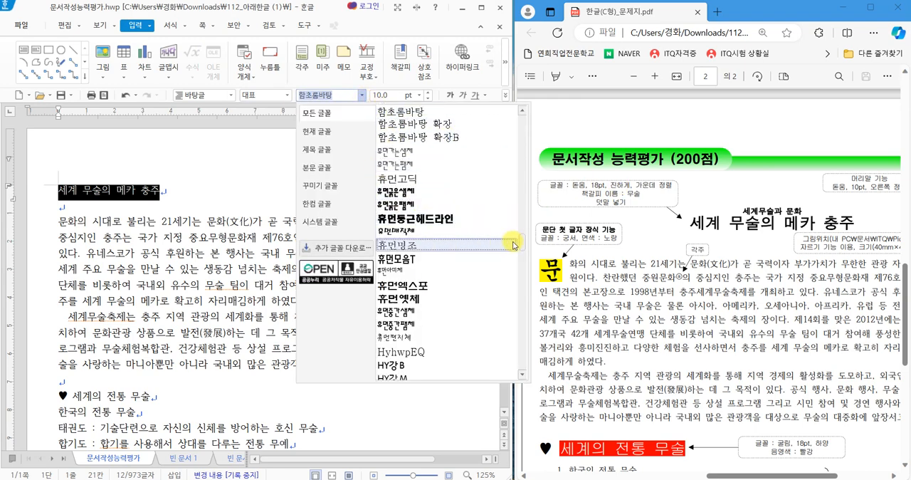
left_click_drag(522, 243, 530, 114)
left_click(409, 113)
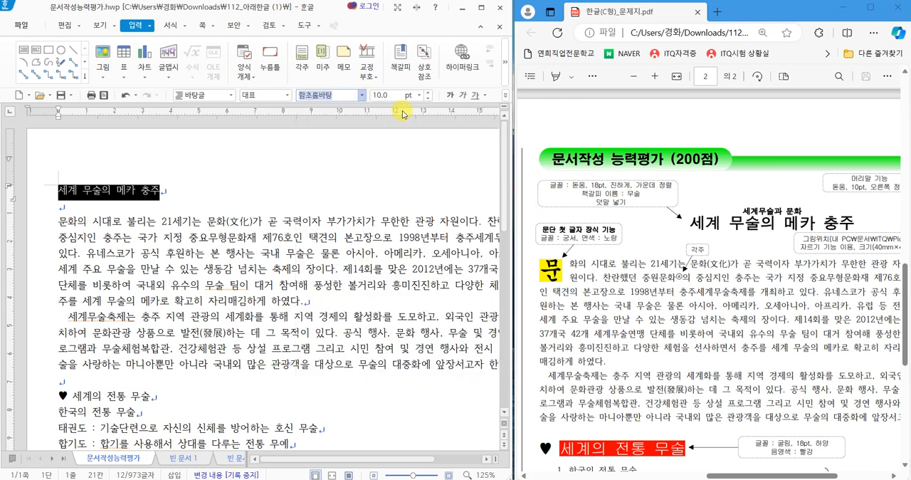
left_click(426, 96)
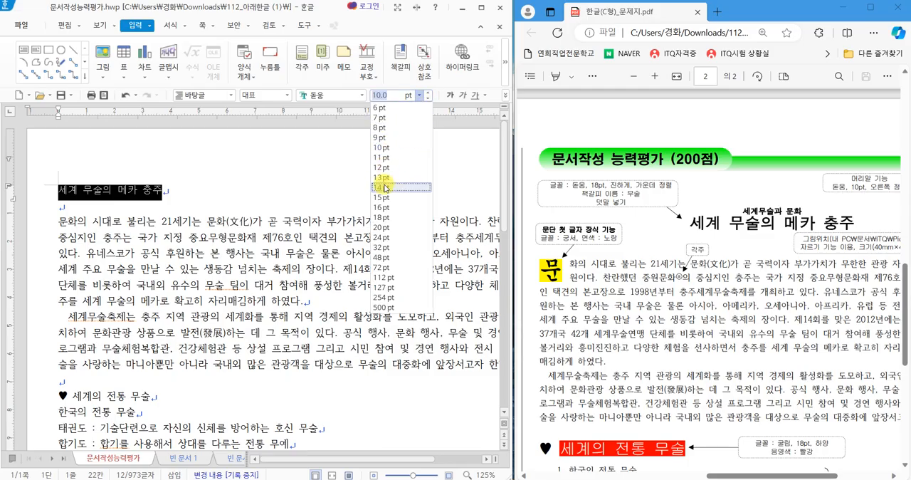
left_click(385, 217)
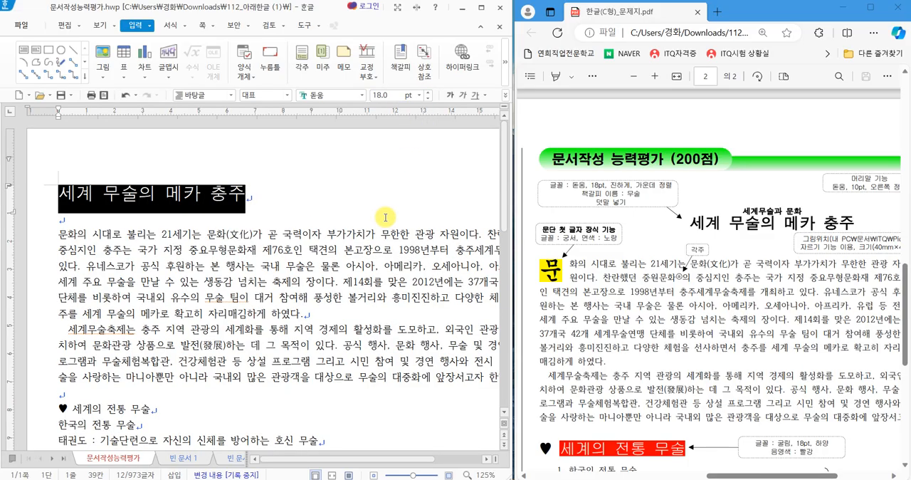
Make the title 세계 무술의 메카 충주 bold and center-align it.
left_click(449, 95)
left_click(505, 95)
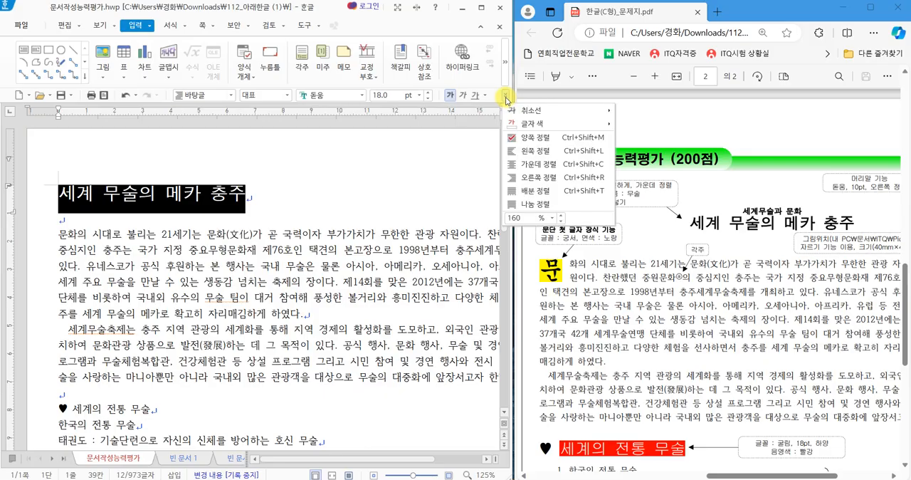
left_click(532, 166)
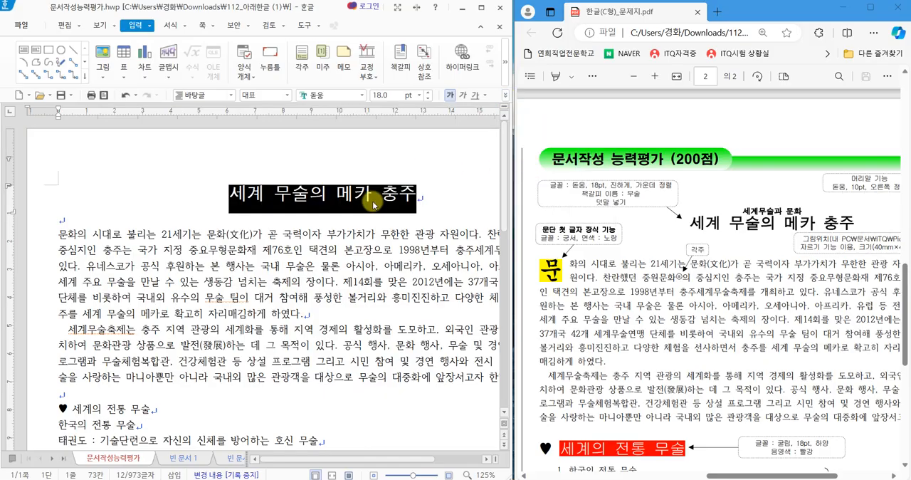
left_click(229, 198)
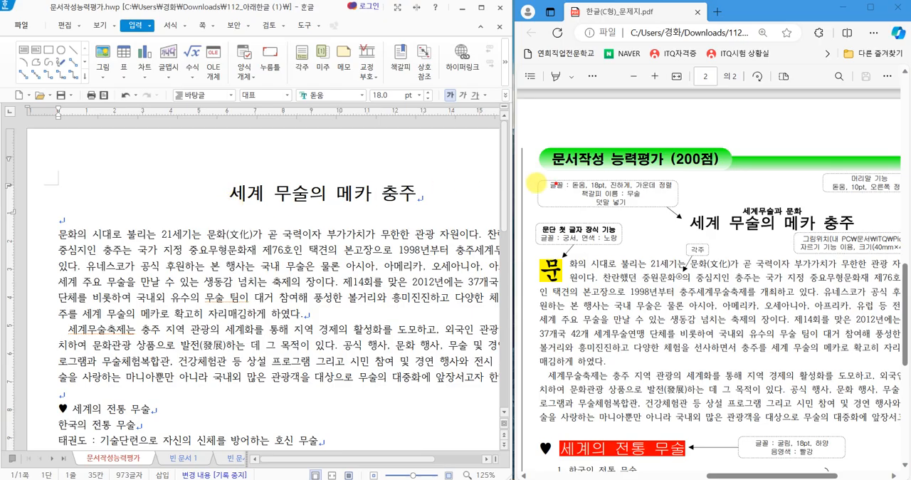
Add the ruby text 세계무술과 문화 above the title 세계 무술의 메카 충주.
left_click_drag(736, 203, 809, 221)
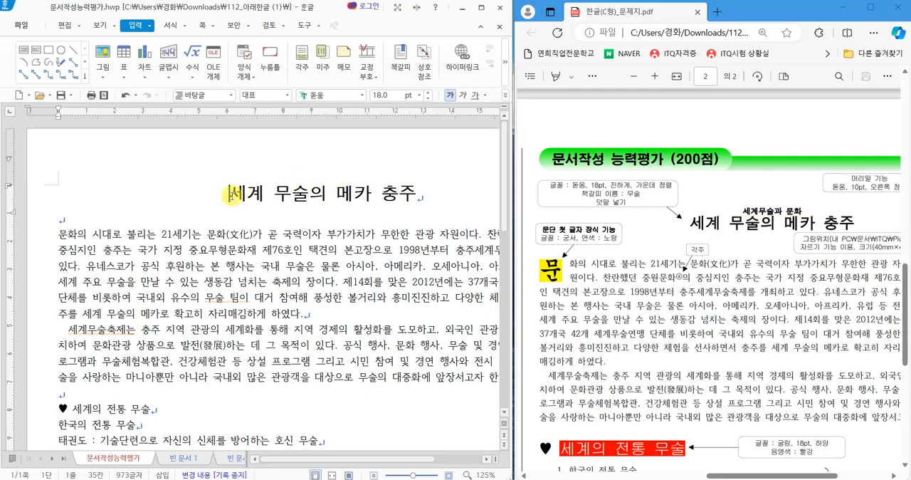
left_click_drag(229, 195, 411, 200)
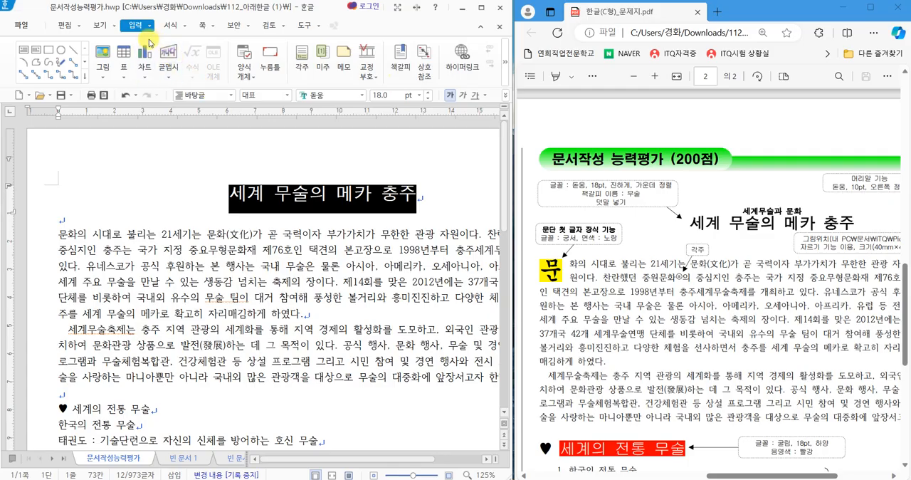
mouse_move(158, 31)
left_mouse_down()
mouse_move(145, 23)
mouse_move(155, 20)
mouse_move(155, 32)
left_mouse_up()
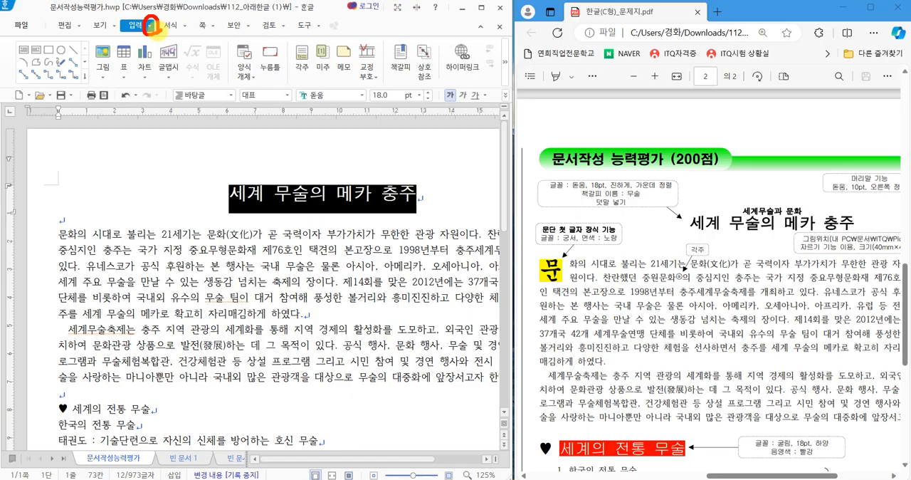
left_click(150, 27)
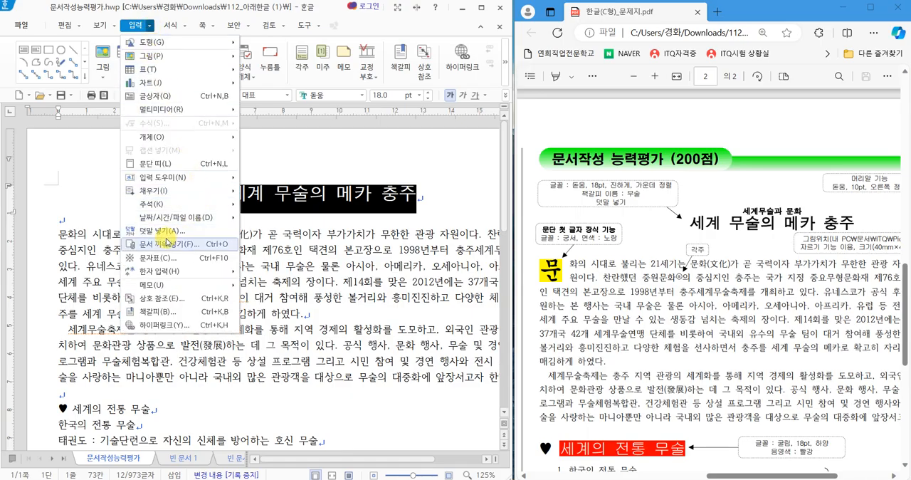
left_click_drag(119, 222, 192, 240)
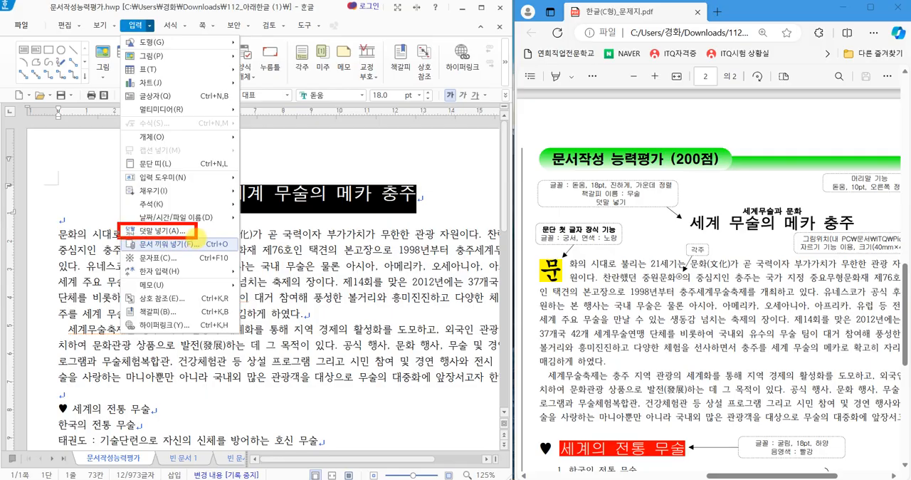
key("Escape")
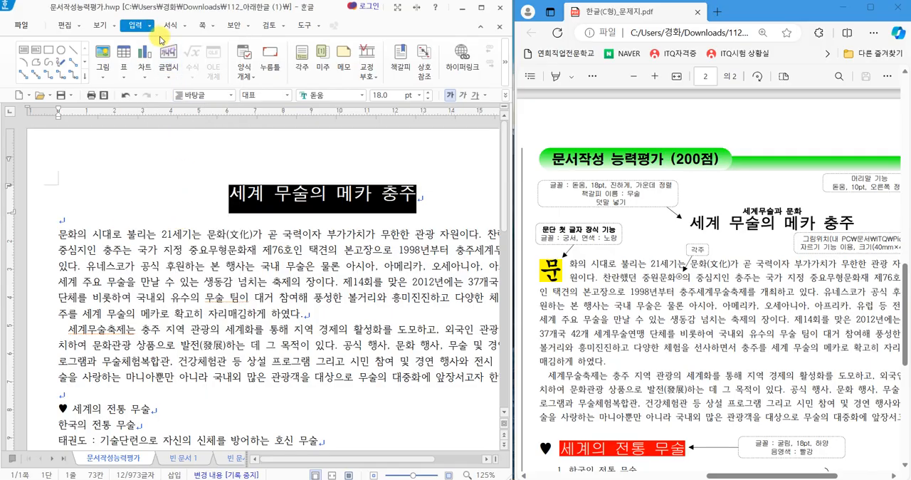
left_click(150, 25)
left_click(168, 234)
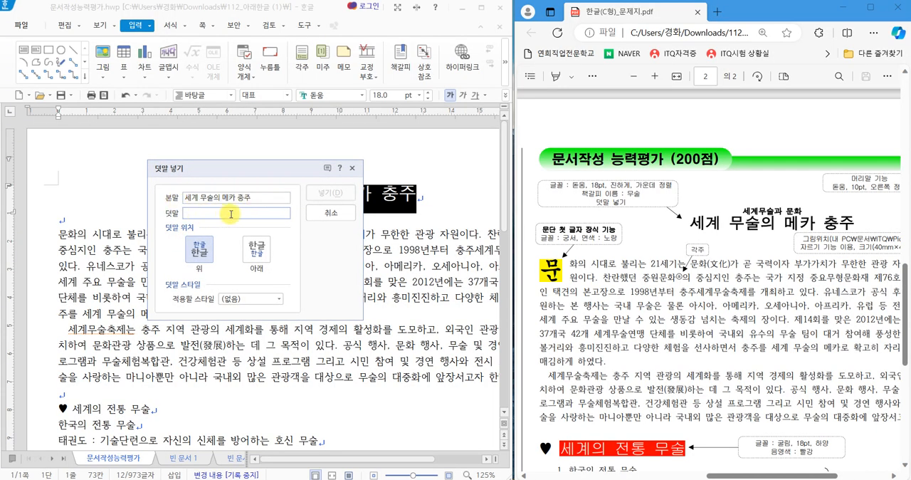
type("ㅅ")
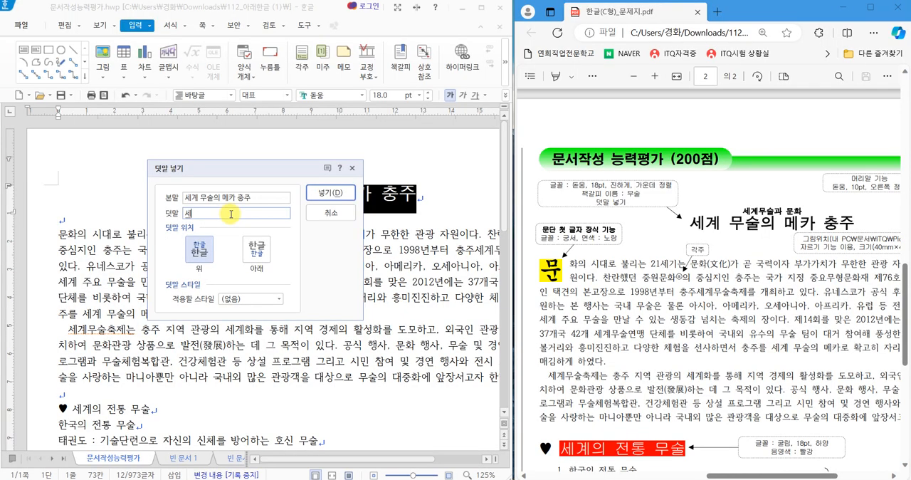
type("계무술과 문화")
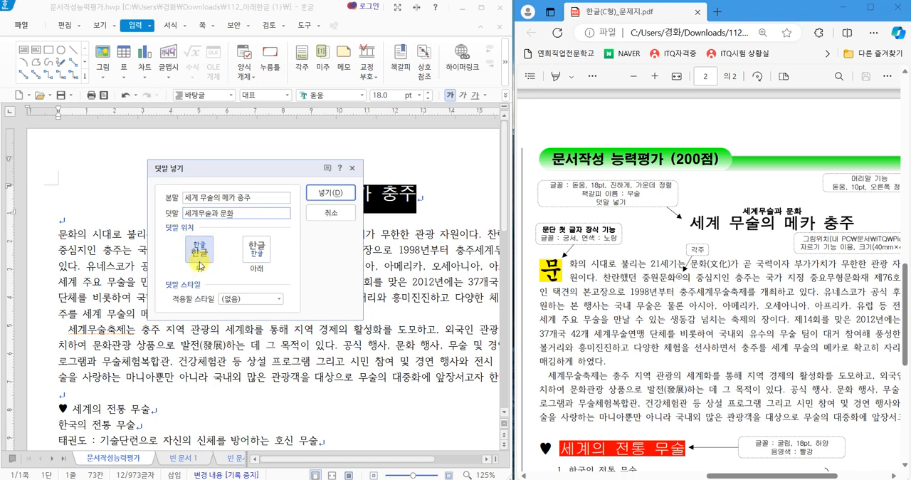
left_click(335, 193)
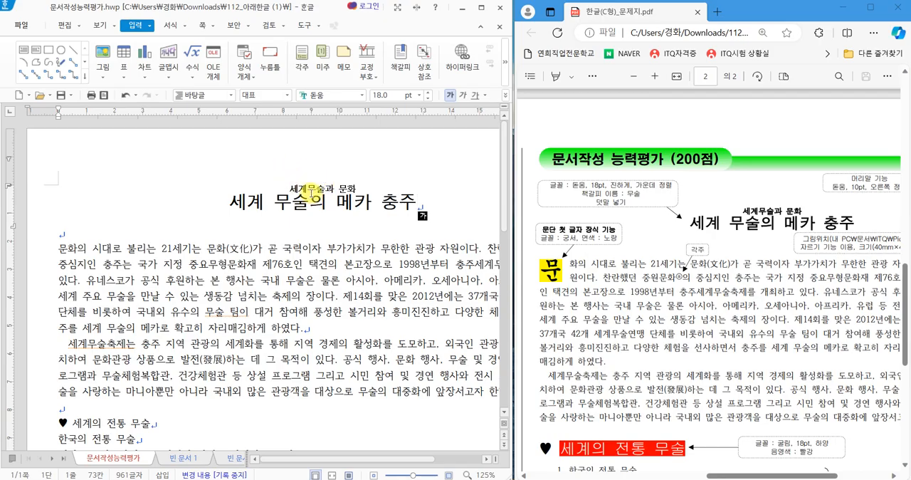
Reopen the title's ruby text settings to check the main text, ruby text and position.
double_click(306, 190)
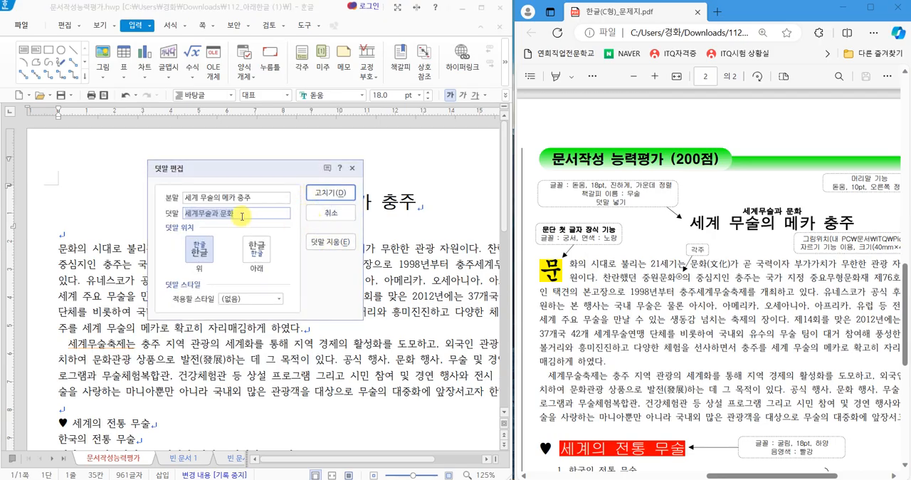
left_click(212, 213)
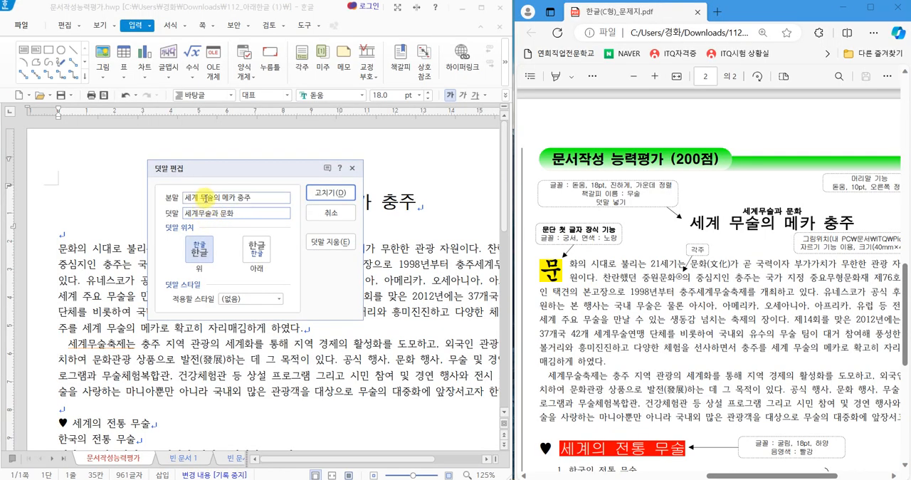
left_click(337, 201)
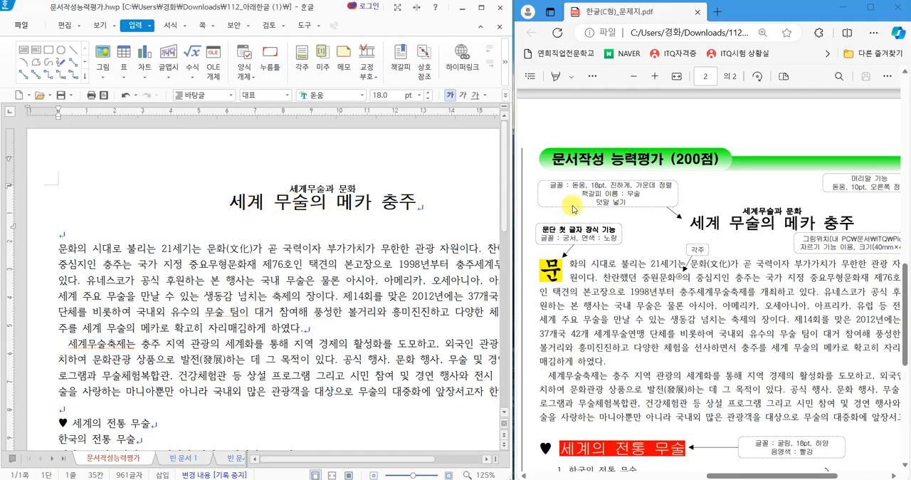
Insert a bookmark named 무술 at the start of the title, following the exam sheet.
mouse_move(577, 187)
left_mouse_down()
mouse_move(610, 206)
mouse_move(662, 204)
mouse_move(653, 201)
left_mouse_up()
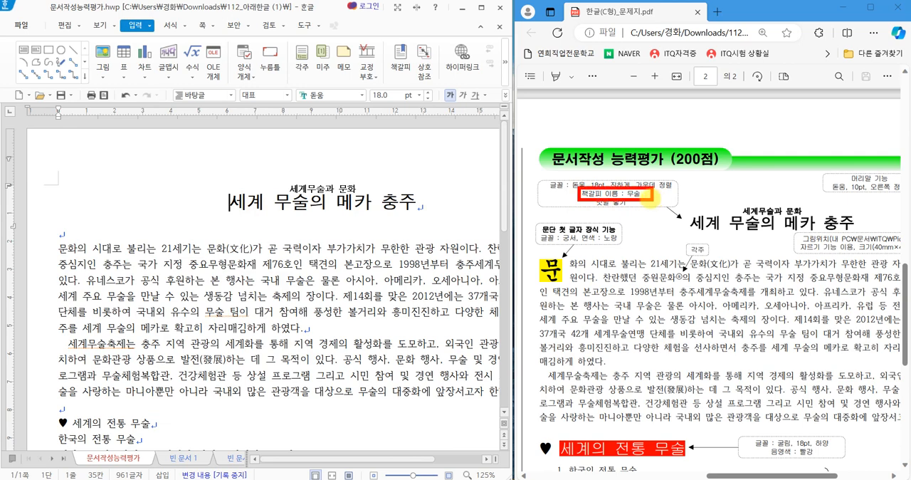
left_click(231, 200)
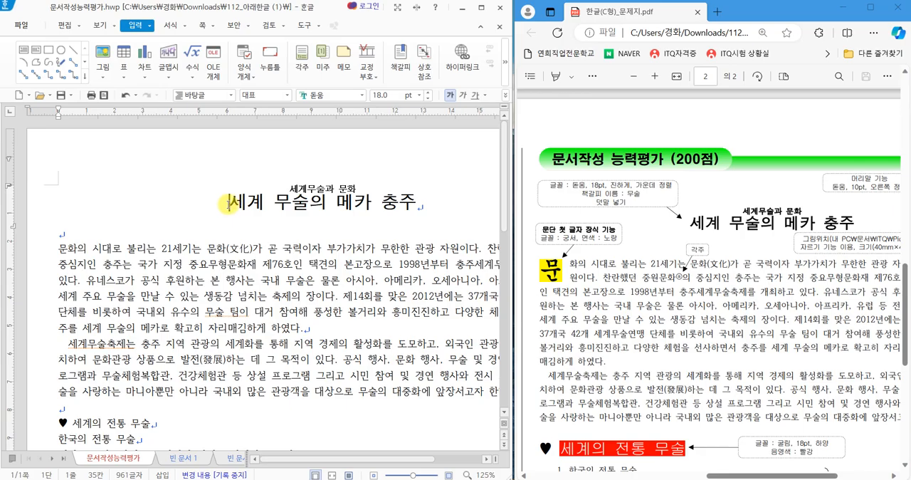
left_click(401, 64)
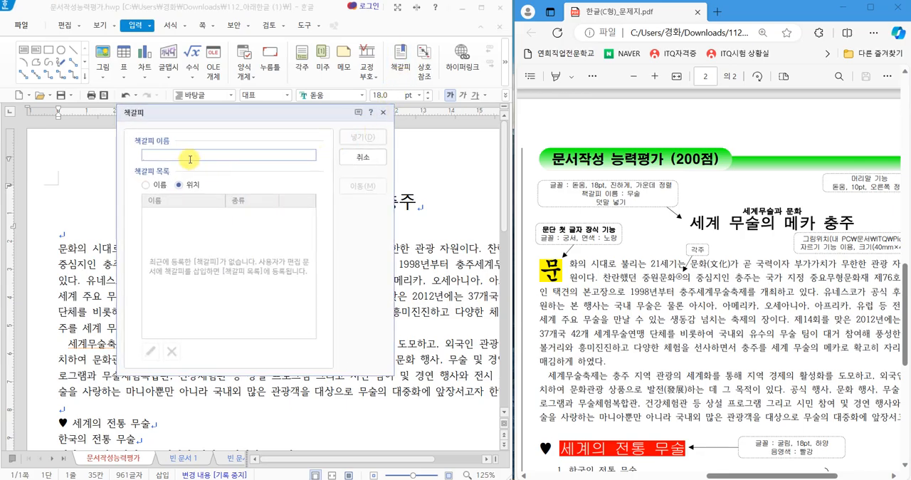
type("뭇")
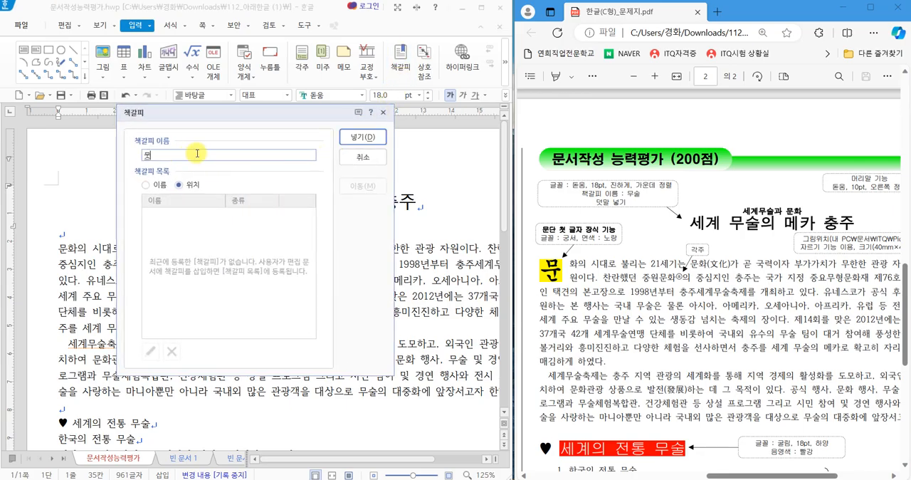
left_click(362, 136)
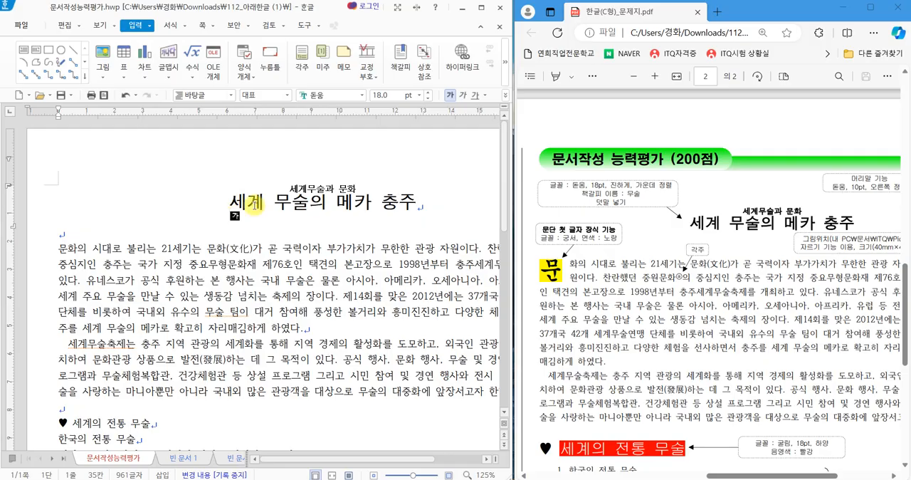
Create a header for both odd and even pages with no preset layout, containing the exam sheet's text 무술 한마당.
mouse_move(883, 182)
left_mouse_down()
mouse_move(890, 201)
mouse_move(881, 178)
left_mouse_up()
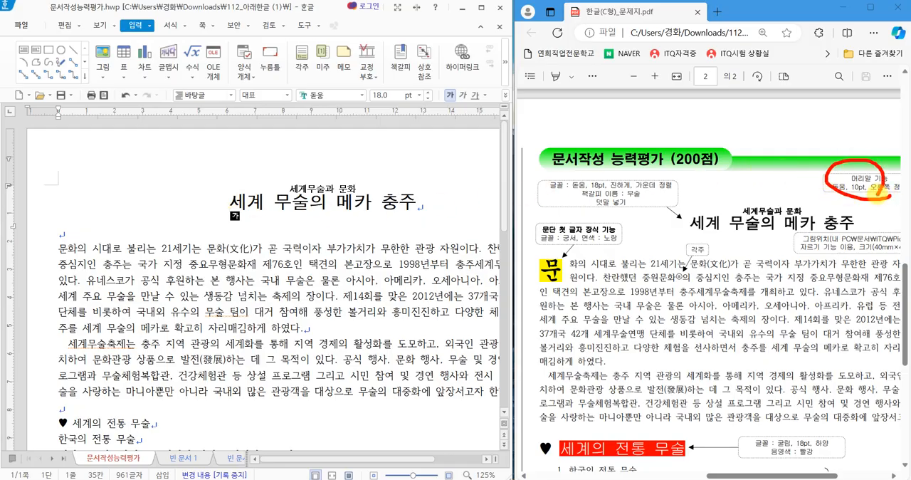
scroll(847, 298, "down", 5)
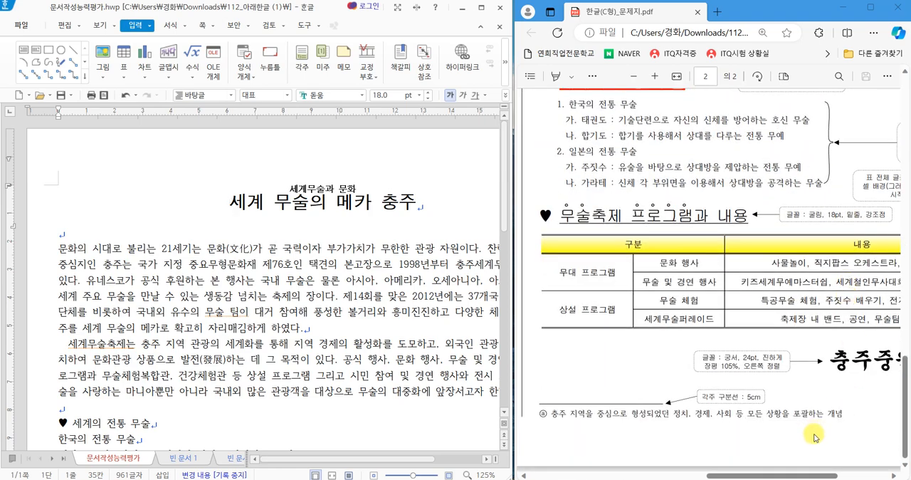
left_click_drag(786, 475, 866, 475)
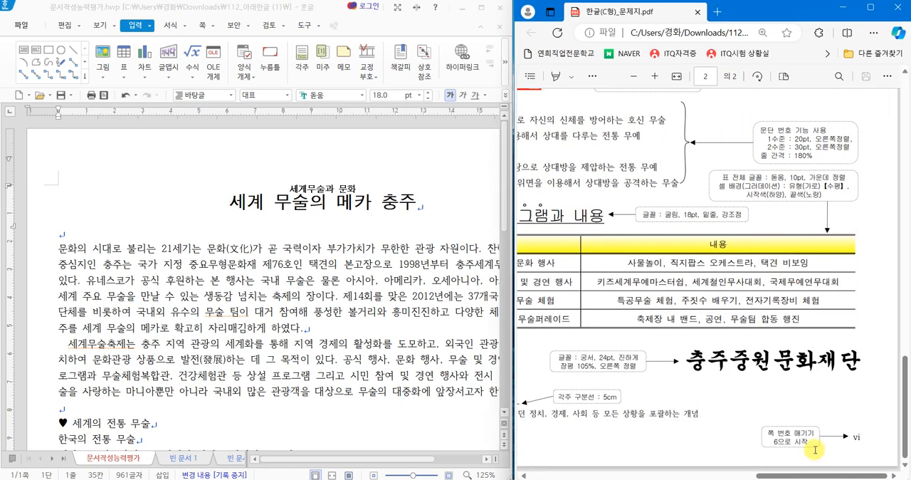
mouse_move(811, 447)
left_mouse_down()
mouse_move(836, 452)
mouse_move(882, 423)
mouse_move(829, 454)
left_mouse_up()
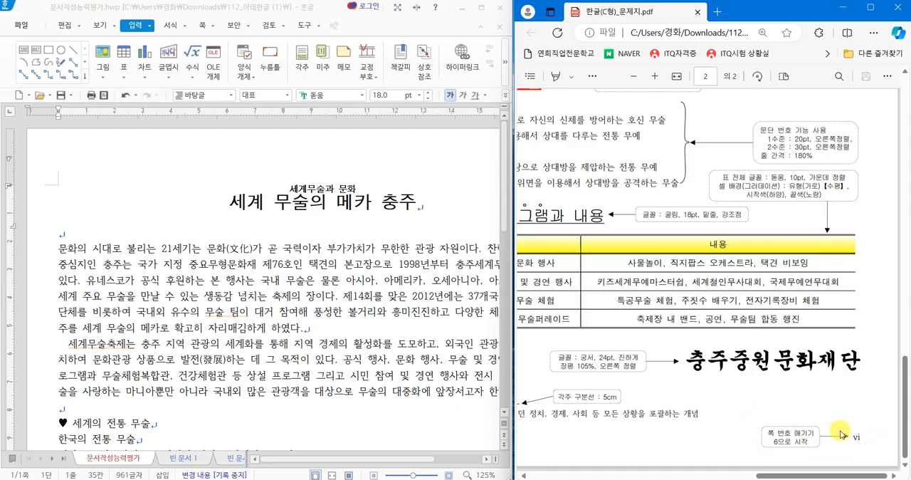
left_click_drag(908, 411, 906, 322)
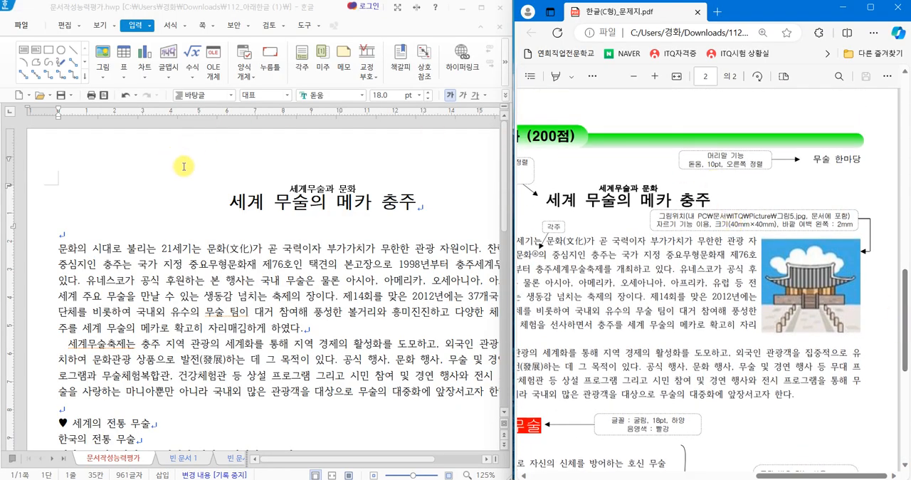
left_click(229, 203)
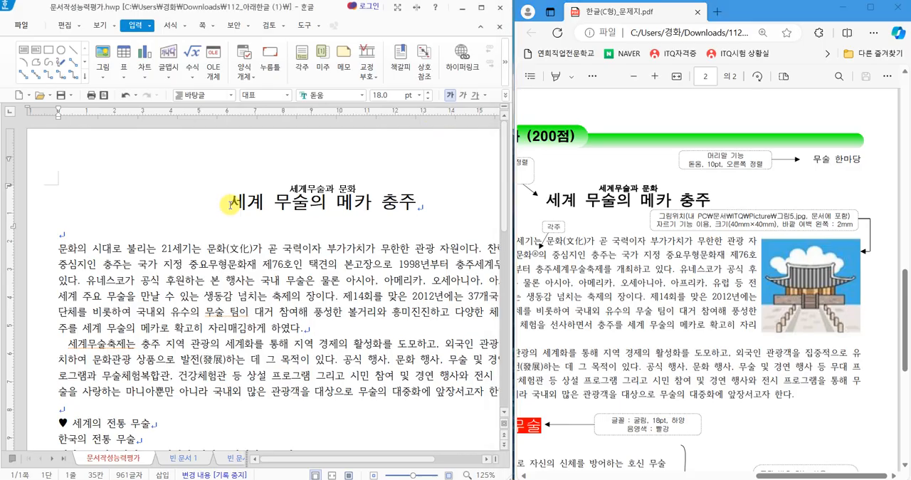
left_click(203, 27)
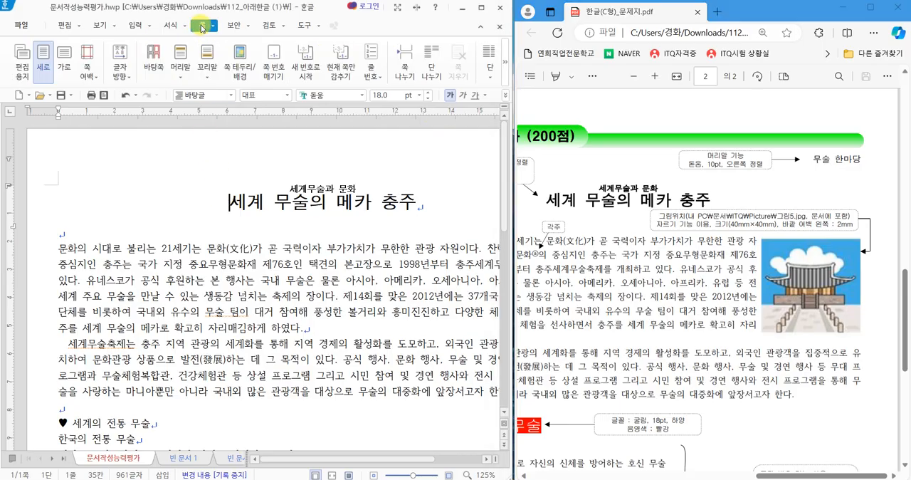
left_click(184, 57)
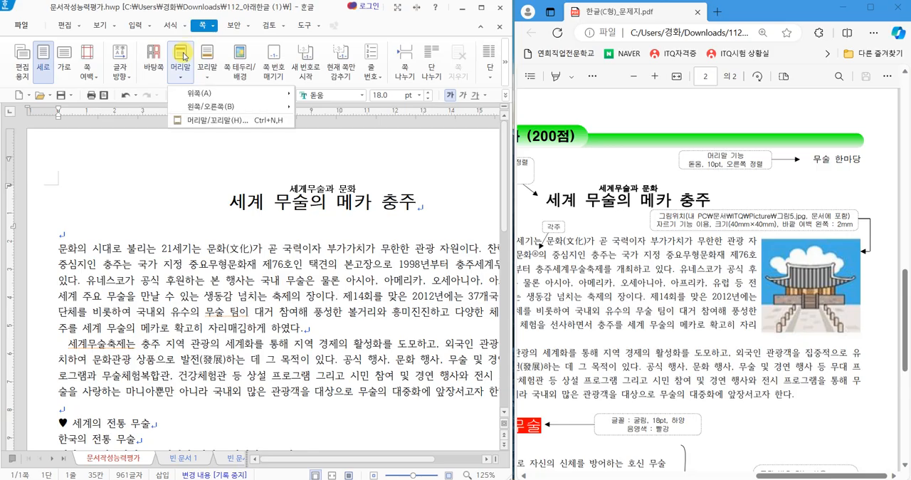
left_click(211, 120)
left_click_drag(206, 118, 216, 139)
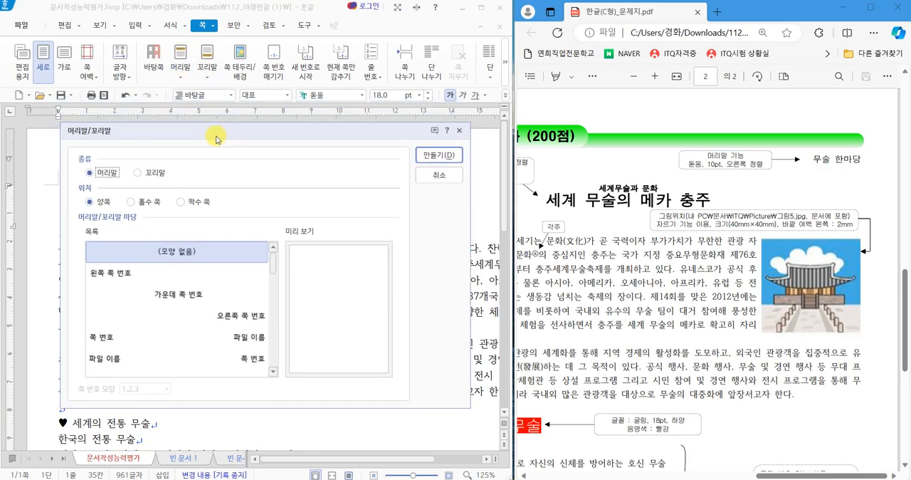
left_click(447, 156)
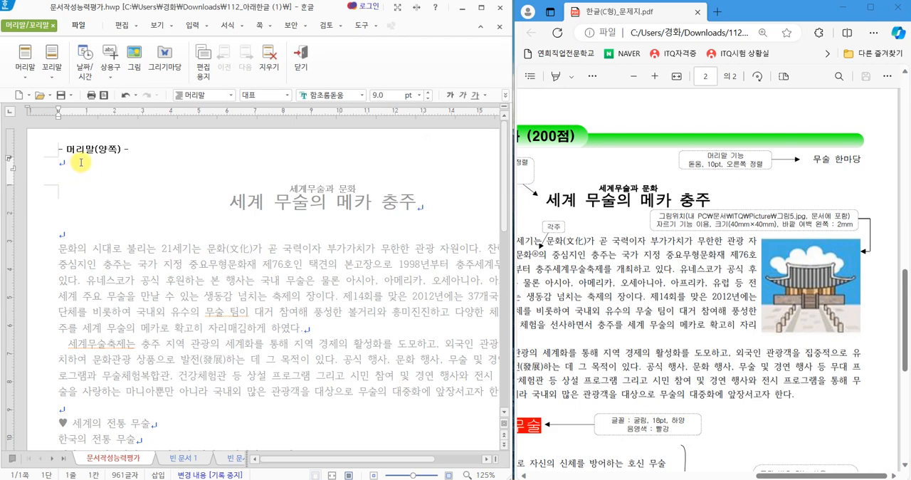
type("ㅁ")
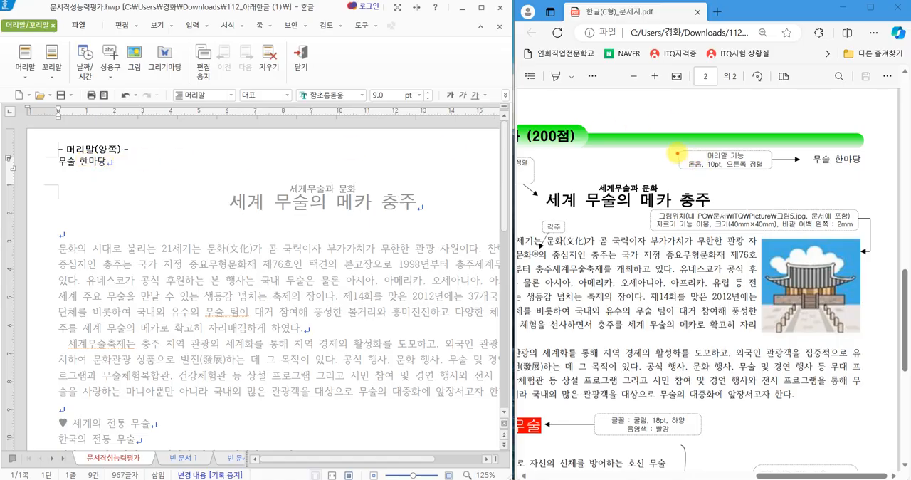
Format the header text 무술 한마당 in the 돋움 font at 10 pt, following the exam sheet.
left_click_drag(676, 153, 777, 175)
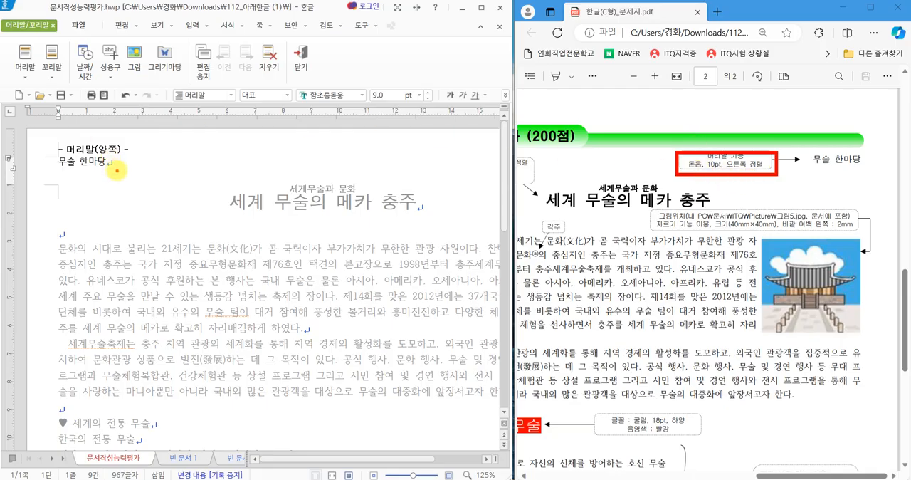
mouse_move(116, 170)
left_mouse_down()
mouse_move(58, 165)
mouse_move(71, 142)
mouse_move(112, 172)
mouse_move(44, 165)
left_mouse_up()
key("Escape")
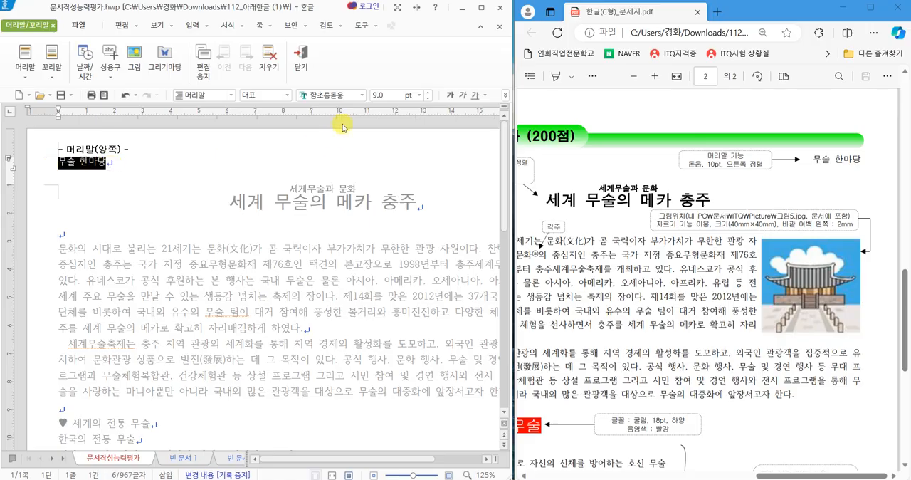
left_click(361, 96)
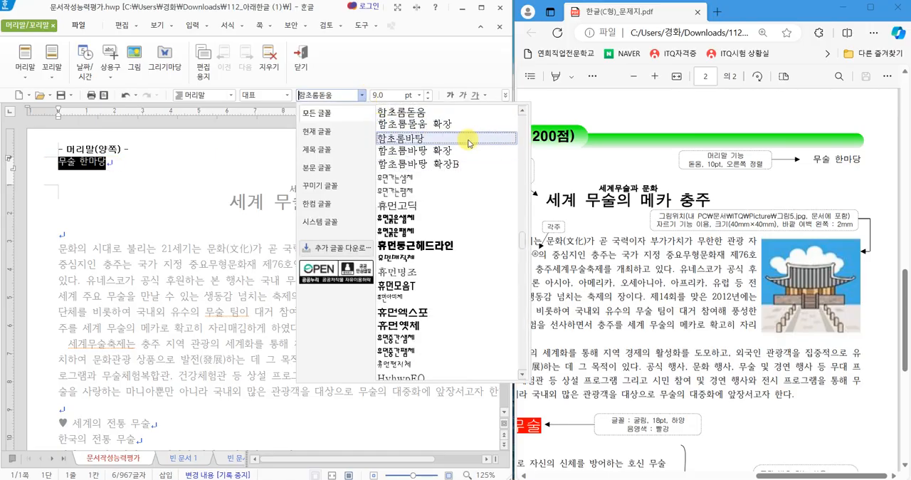
scroll(523, 244, "up", 1)
scroll(523, 244, "up", 3)
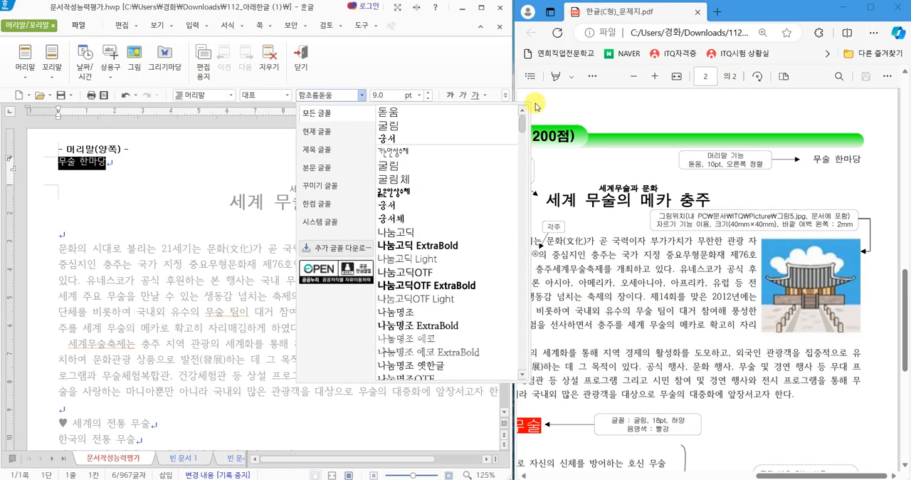
left_click(425, 112)
left_click(426, 92)
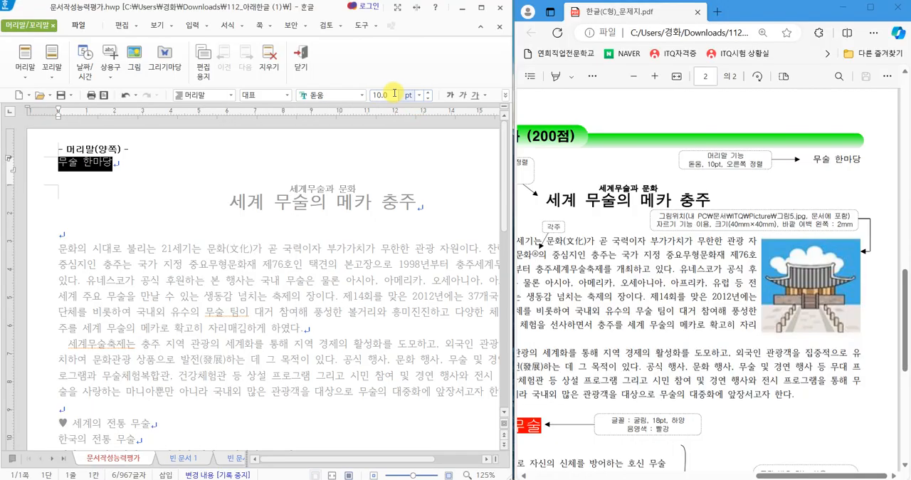
Right-align the header text 무술 한마당 and leave header editing to return to the document body.
left_click(506, 95)
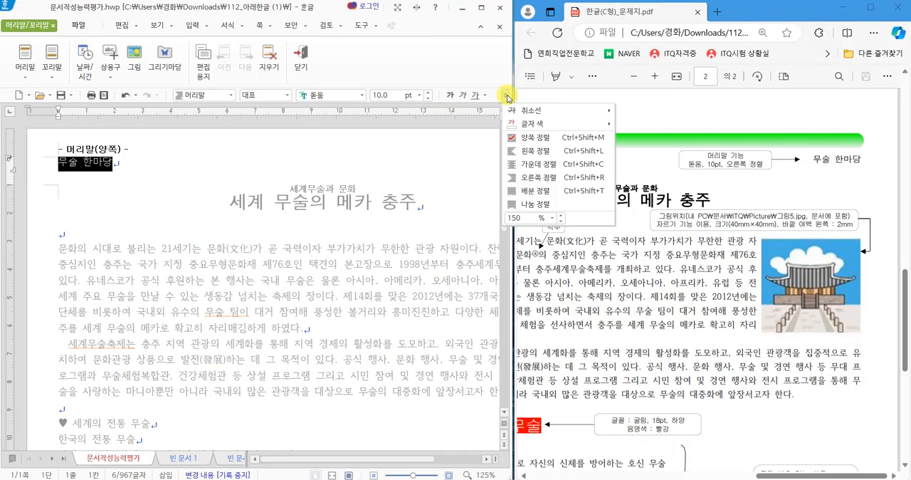
left_click(541, 177)
left_click(469, 162)
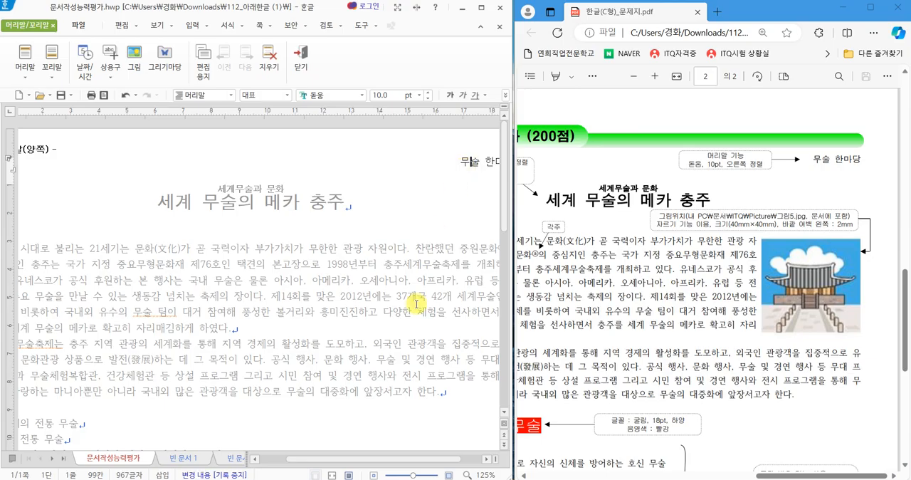
left_click_drag(435, 461, 455, 460)
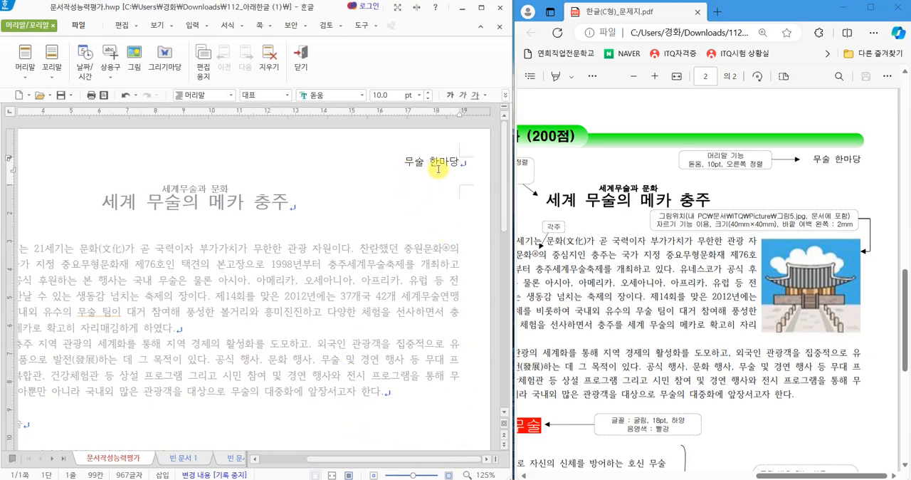
mouse_move(331, 78)
left_mouse_down()
mouse_move(269, 44)
mouse_move(322, 77)
left_mouse_up()
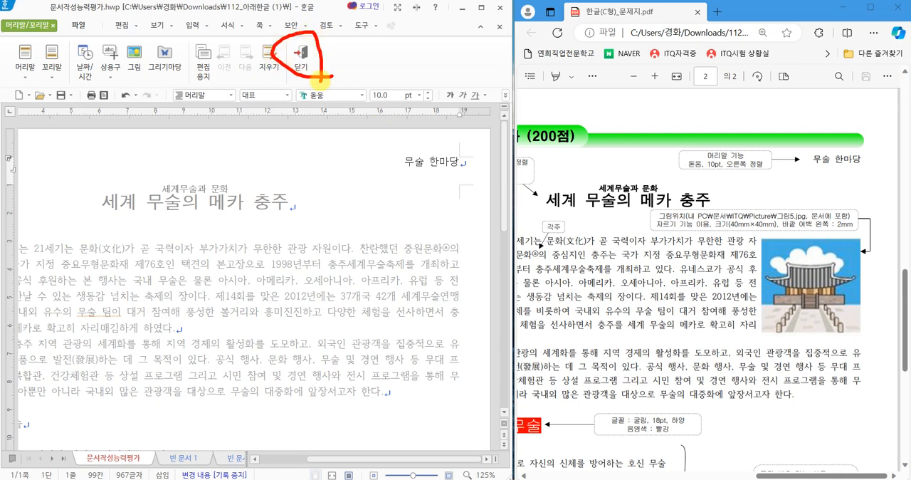
left_click(301, 58)
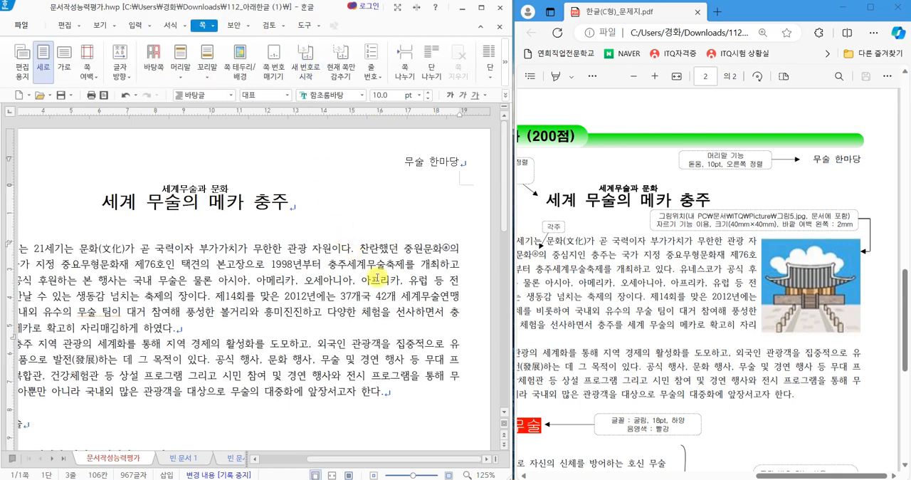
From the title line, add page numbering at the bottom right of the page in i,ii,iii format without surrounding dashes.
left_click(739, 295)
scroll(733, 299, "down", 5)
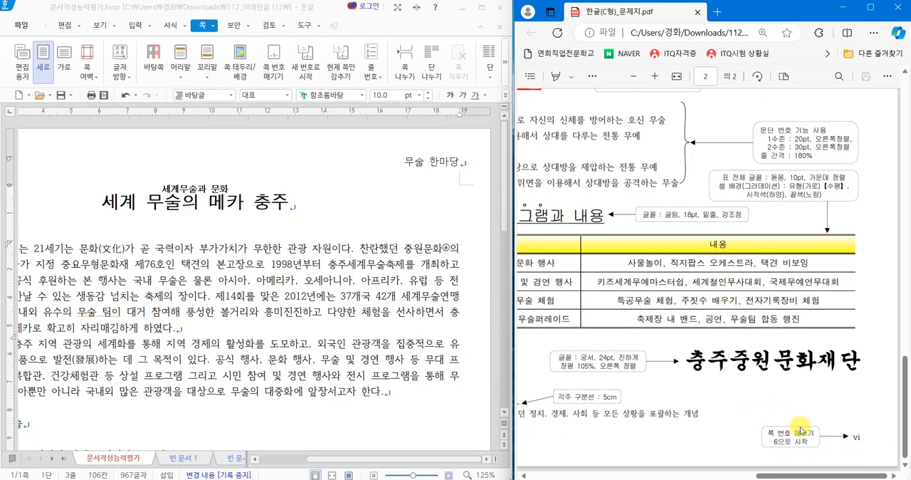
left_click(330, 463)
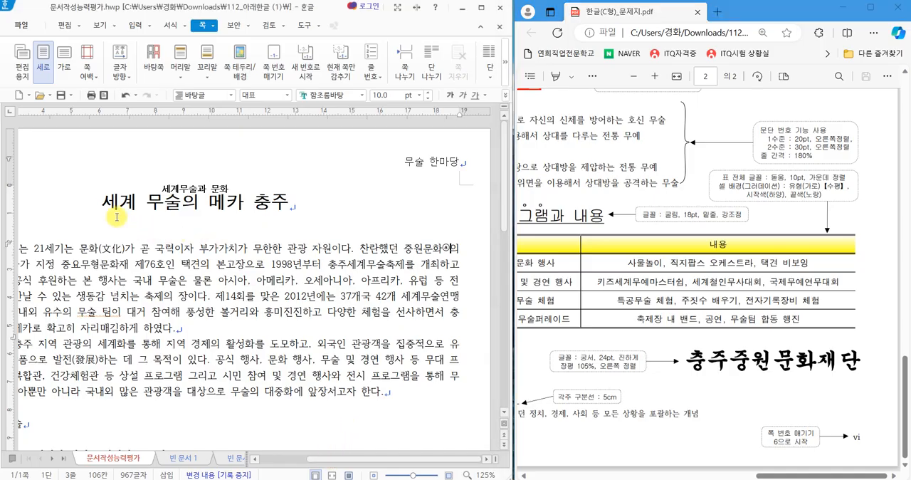
left_click(103, 200)
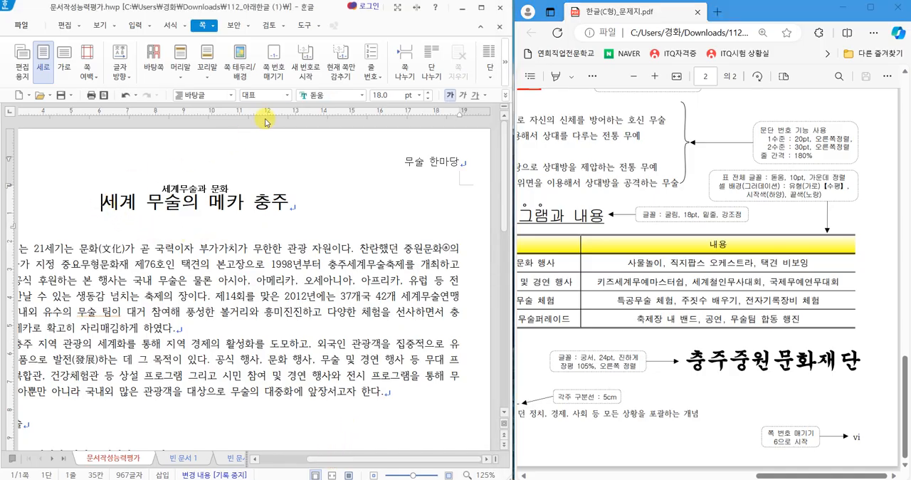
left_click(274, 72)
left_click_drag(259, 106, 269, 99)
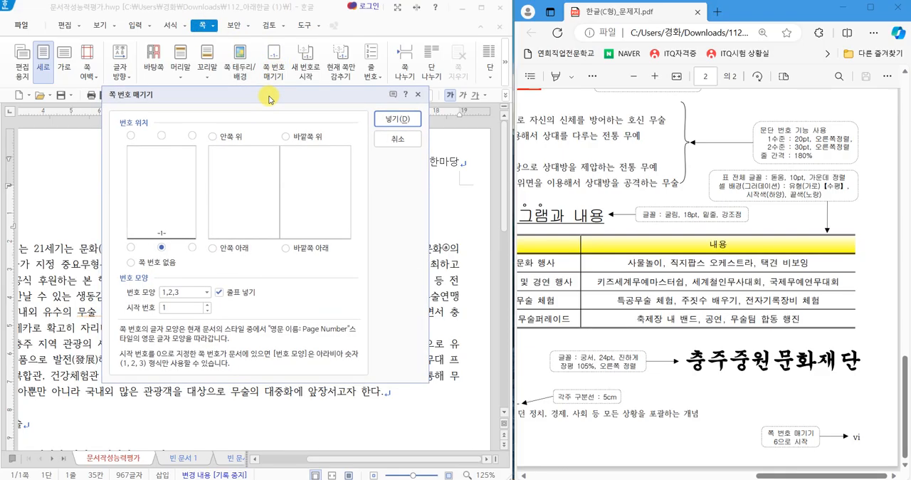
key("ctrl+2")
mouse_move(202, 249)
left_mouse_down()
mouse_move(180, 257)
mouse_move(192, 251)
left_mouse_up()
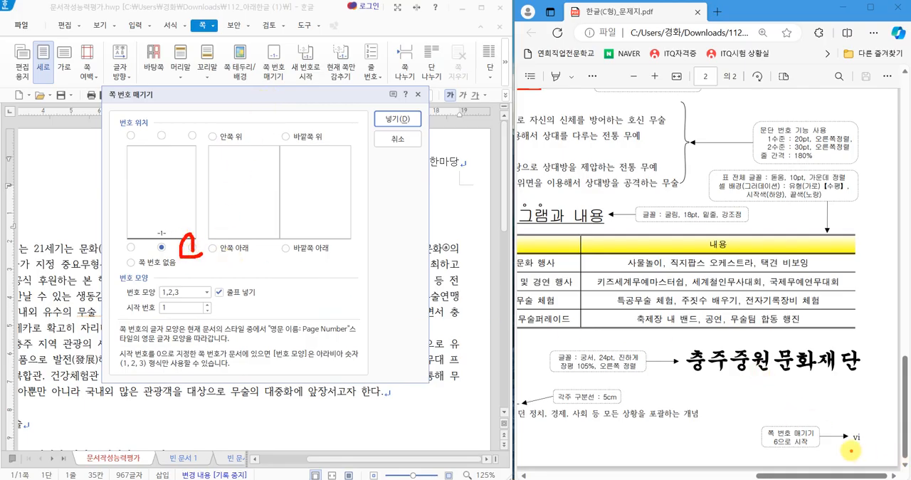
left_click_drag(850, 450, 872, 446)
left_click_drag(222, 300, 247, 304)
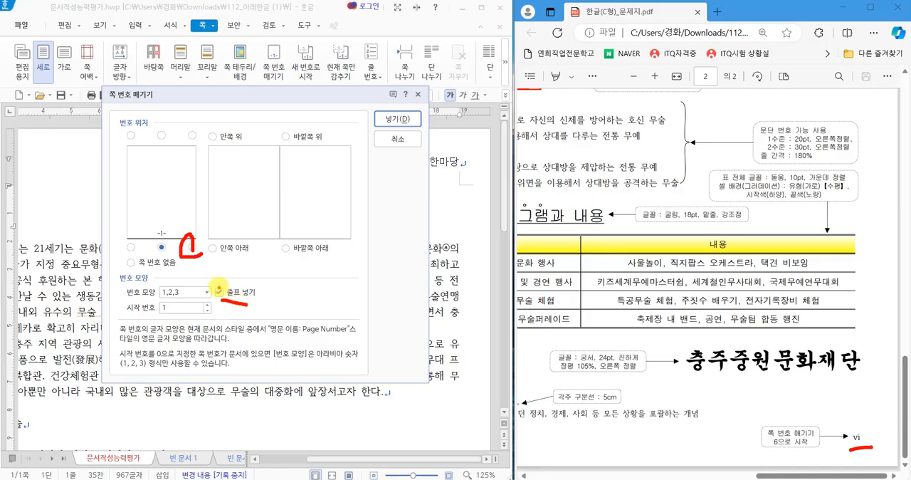
mouse_move(185, 299)
left_mouse_down()
mouse_move(121, 301)
mouse_move(191, 281)
mouse_move(177, 295)
left_mouse_up()
key("Escape")
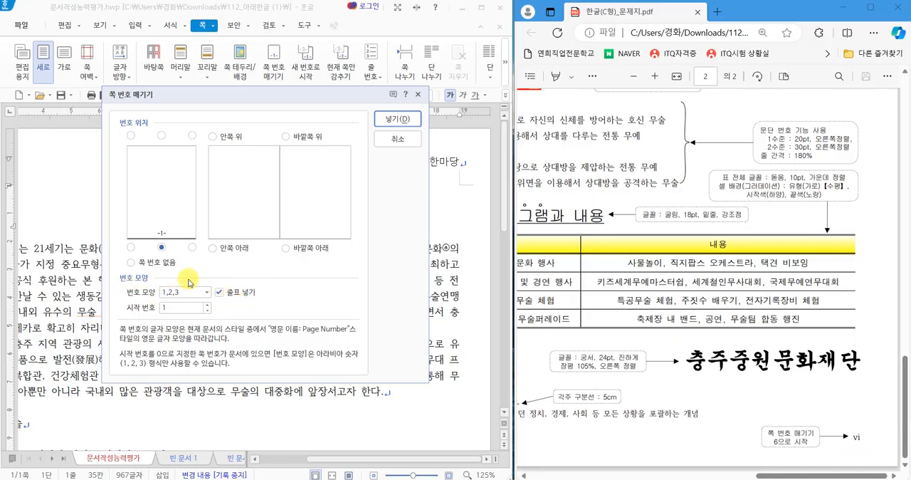
left_click(193, 248)
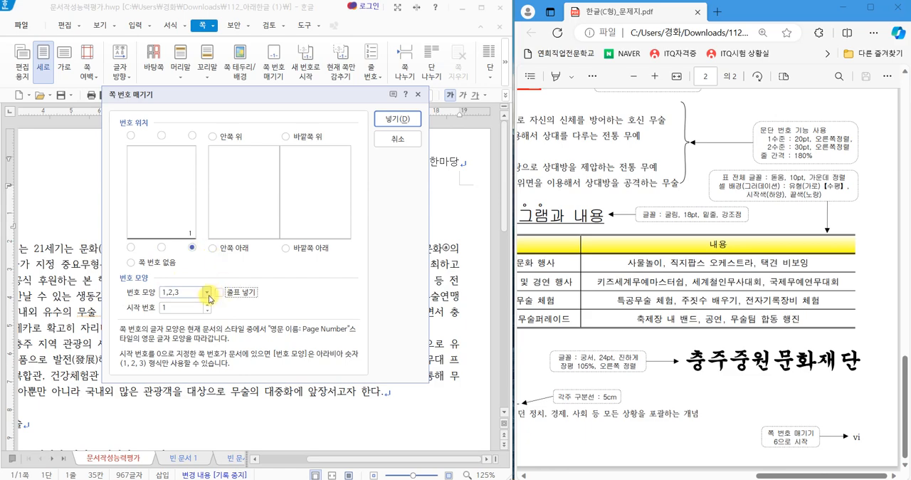
left_click(206, 292)
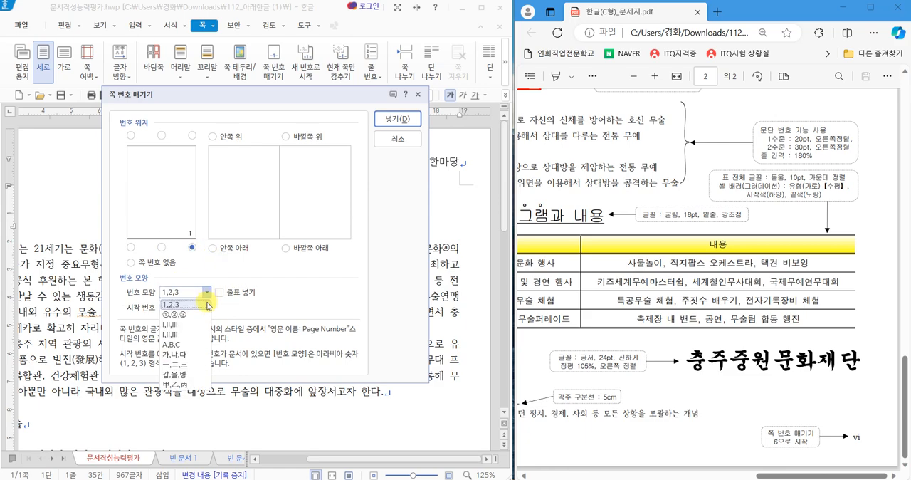
left_click(171, 333)
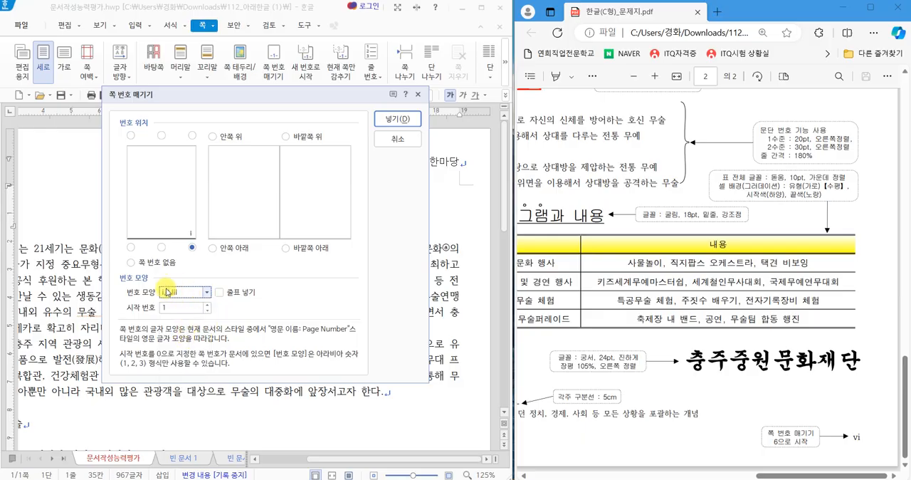
left_click(396, 122)
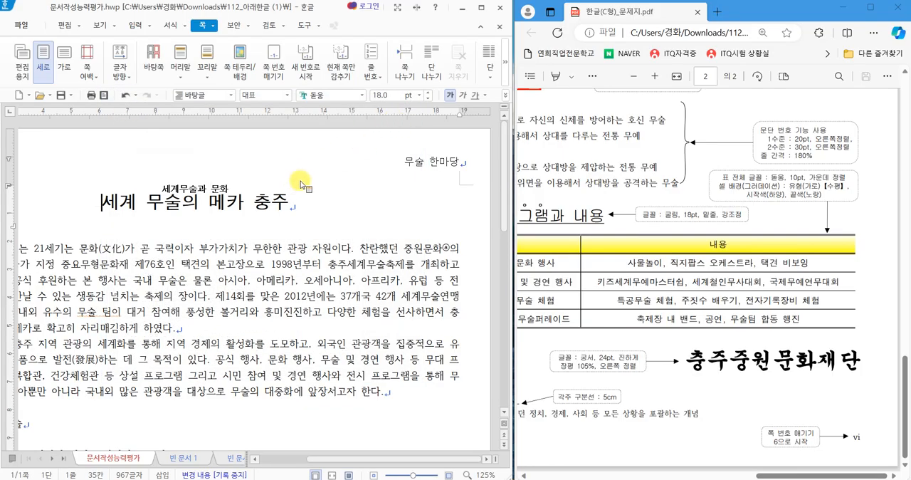
Restart the page numbering at 6 and check the number at the foot of the page.
left_click(317, 84)
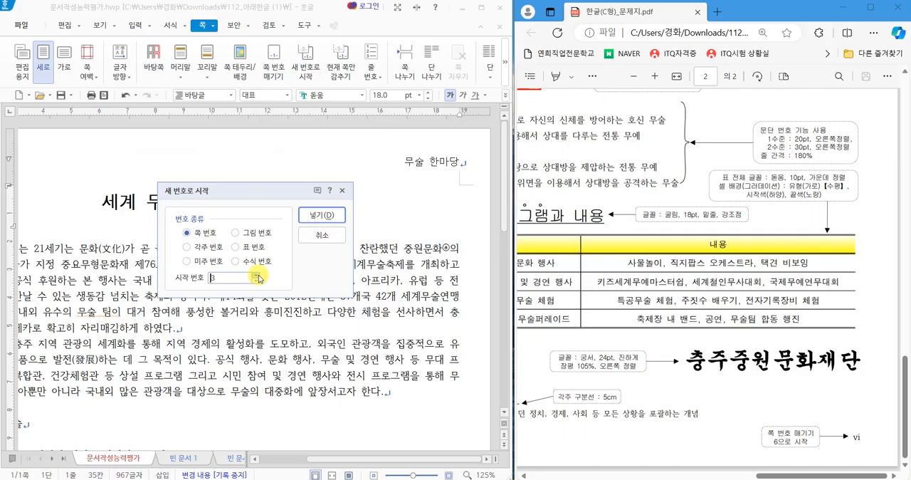
left_click(321, 215)
scroll(381, 270, "down", 10)
scroll(384, 277, "down", 3)
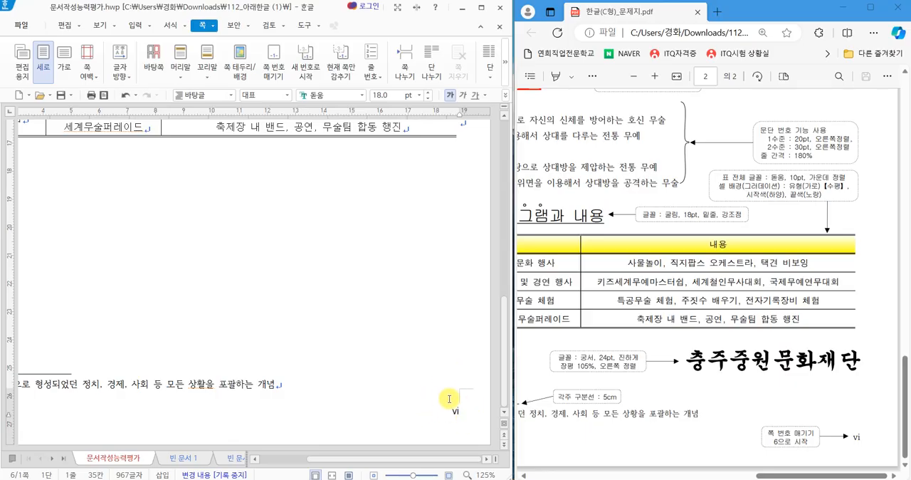
scroll(296, 318, "up", 10)
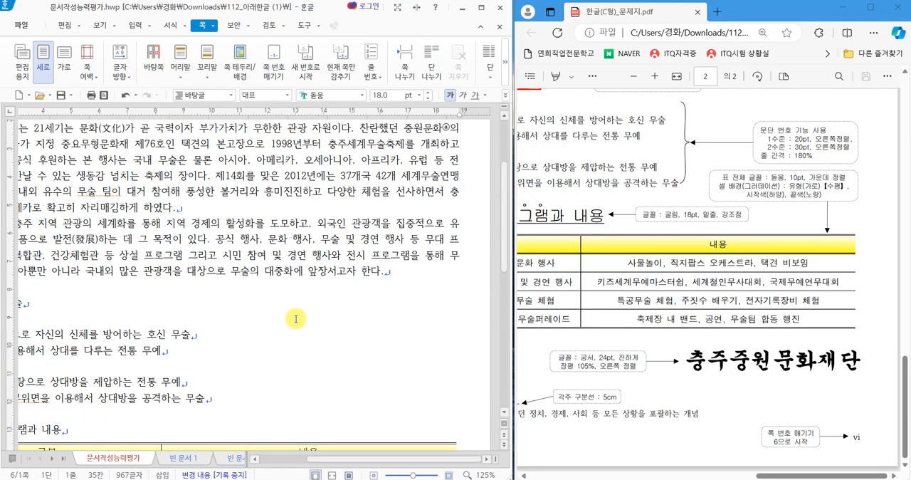
scroll(295, 318, "up", 3)
scroll(669, 361, "up", 1)
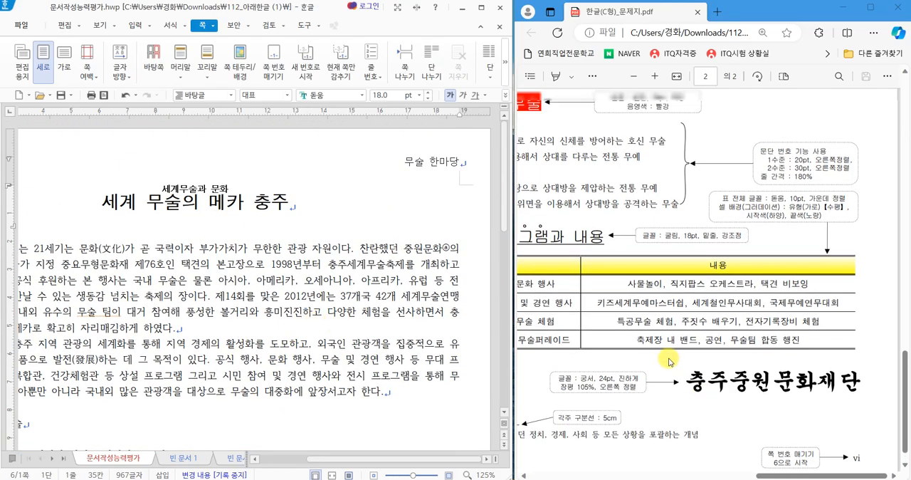
Start a first-letter decoration on the body paragraph beginning 문화의 시대로, choosing the two-line shape shown in the exam sheet.
scroll(668, 361, "up", 5)
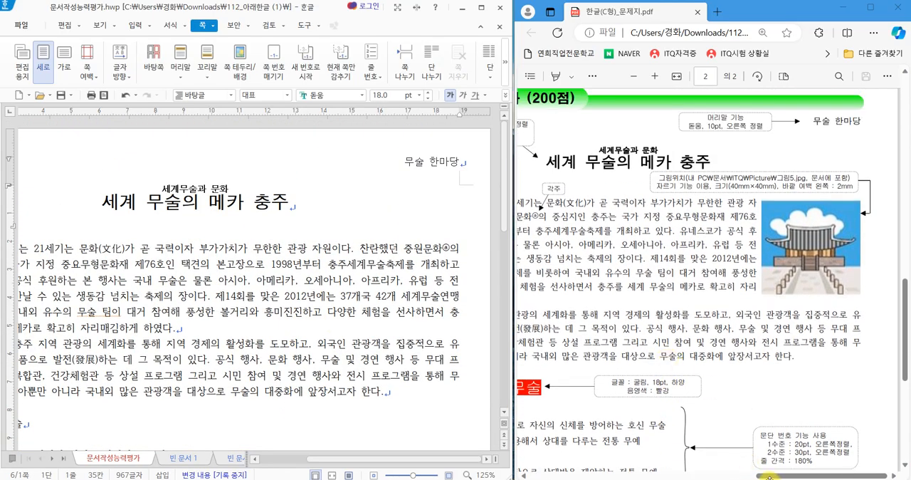
left_click_drag(757, 475, 705, 474)
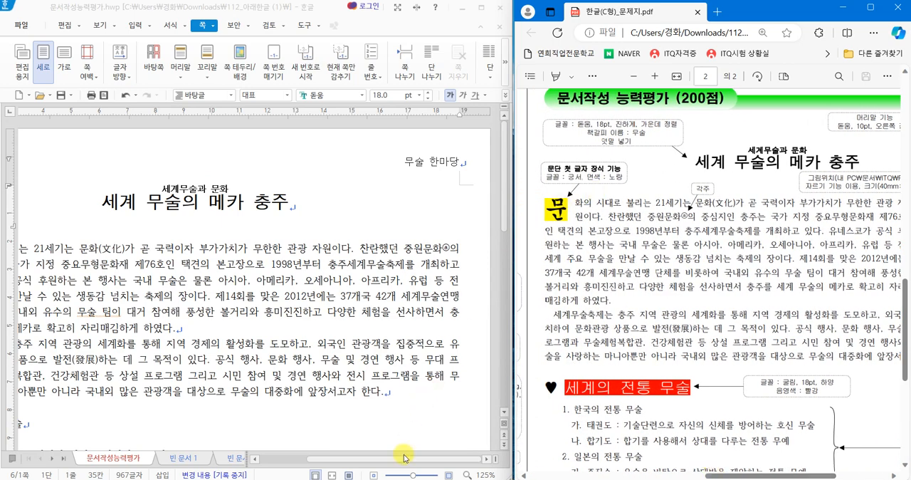
left_click_drag(404, 459, 344, 459)
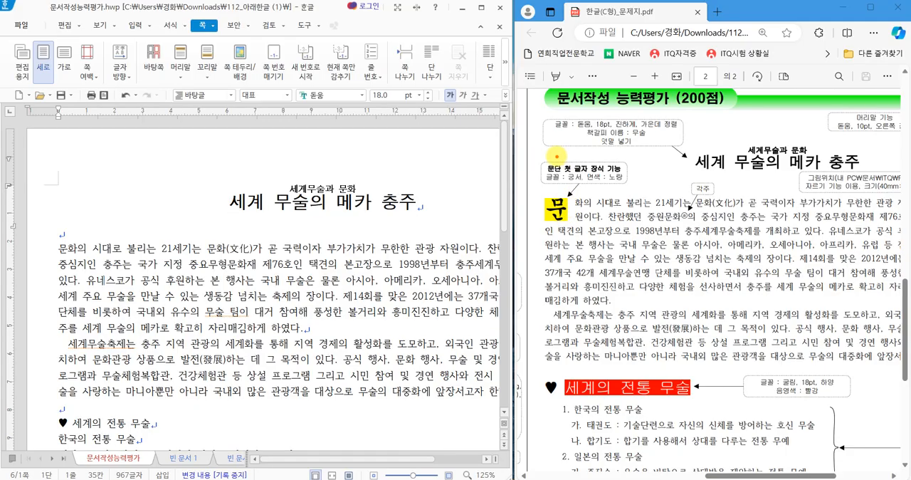
left_click_drag(528, 151, 635, 189)
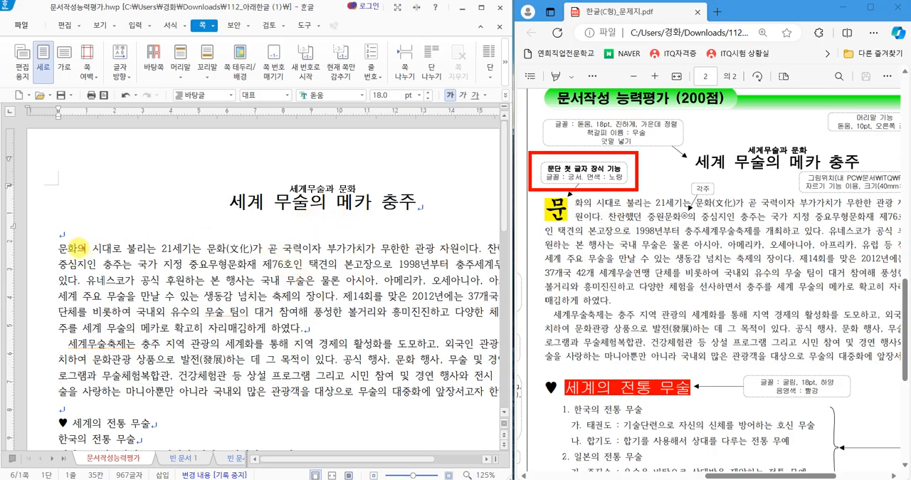
left_click(57, 248)
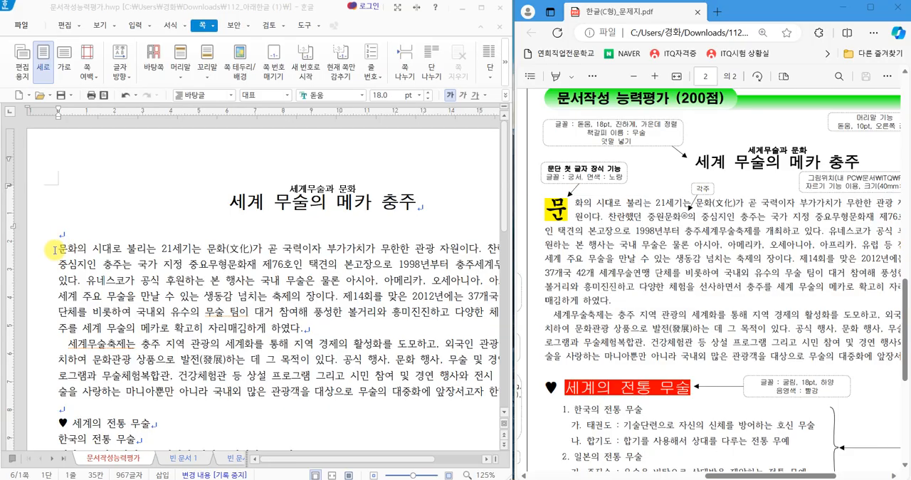
left_click(173, 28)
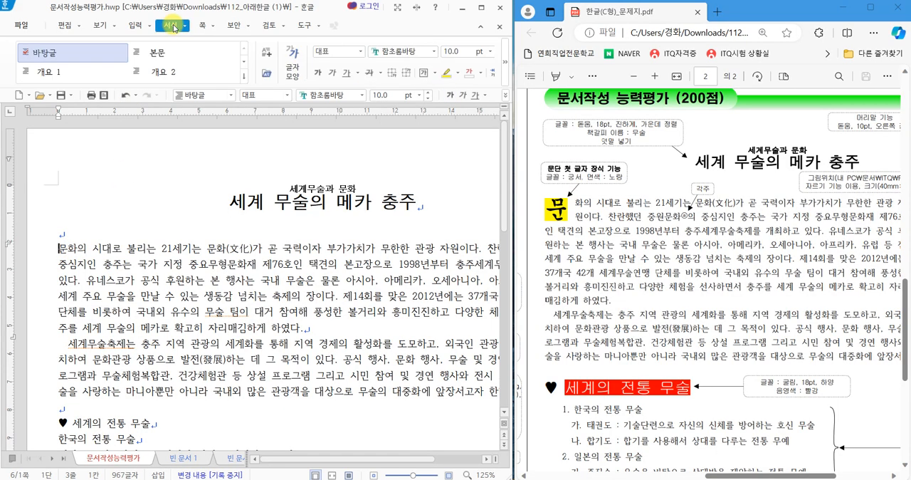
left_click(509, 84)
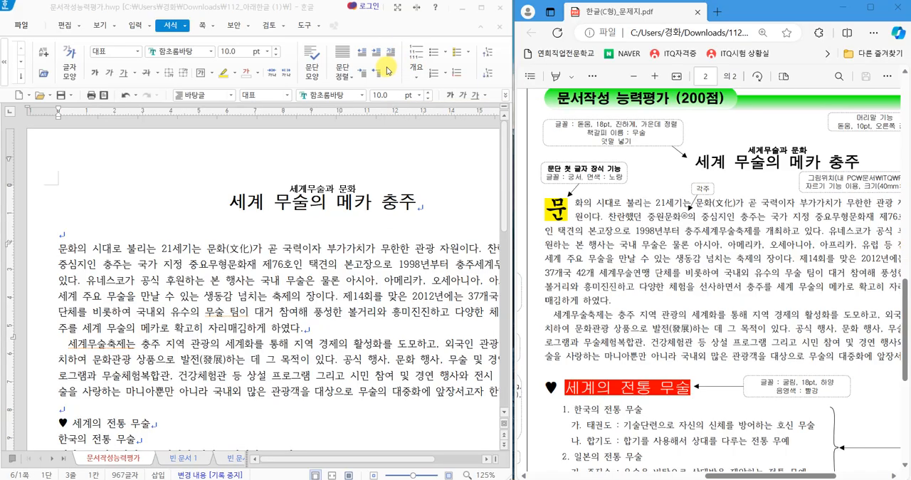
left_click(391, 55)
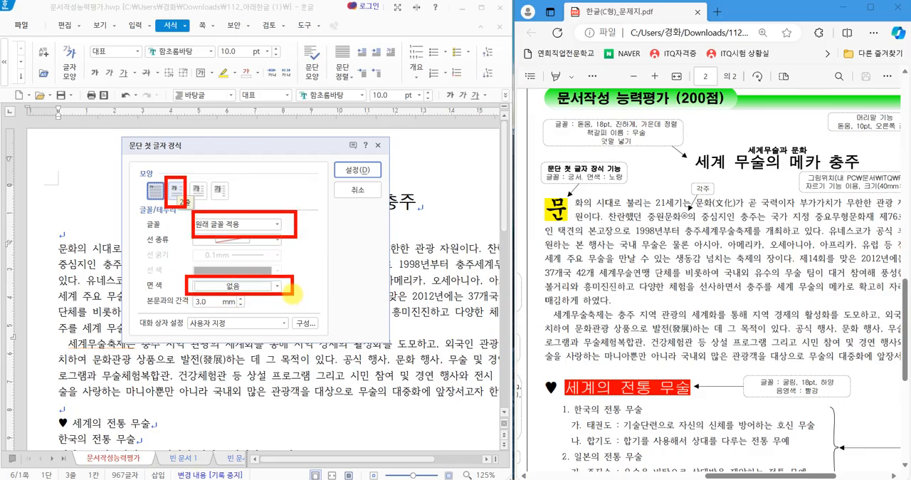
left_click_drag(560, 183, 631, 181)
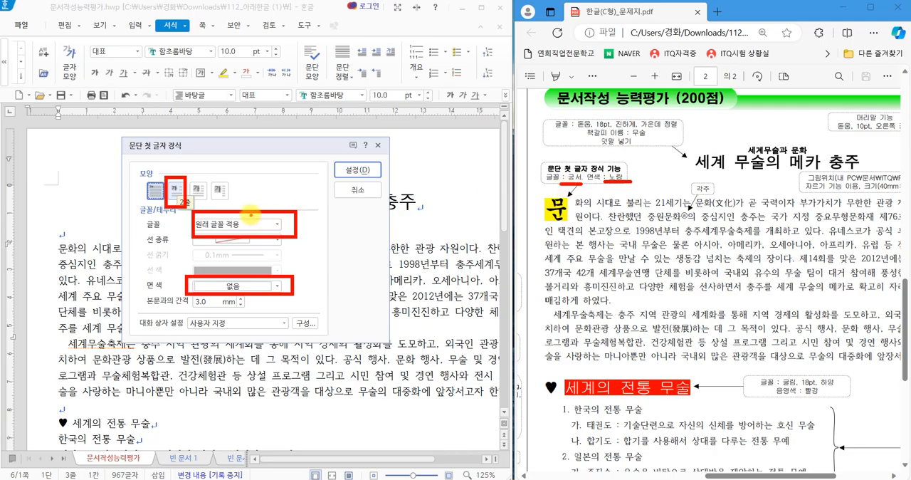
mouse_move(558, 206)
left_mouse_down()
mouse_move(588, 206)
mouse_move(605, 217)
left_mouse_up()
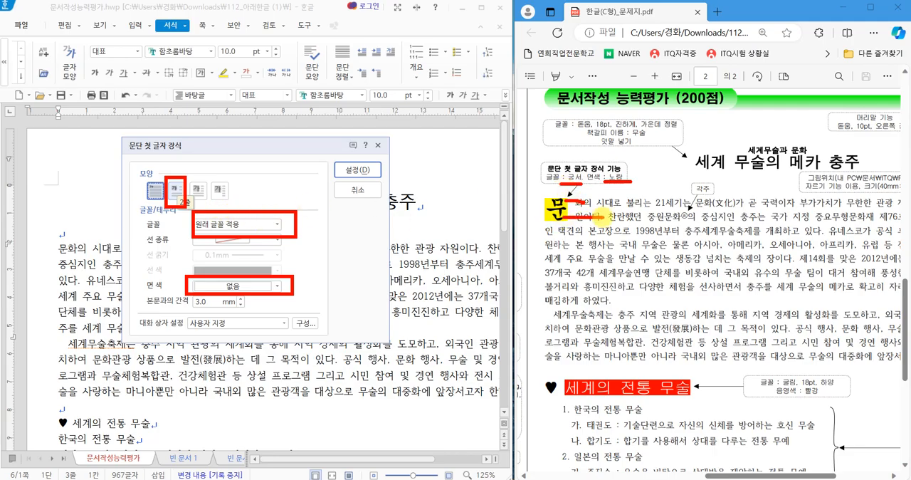
left_click(177, 189)
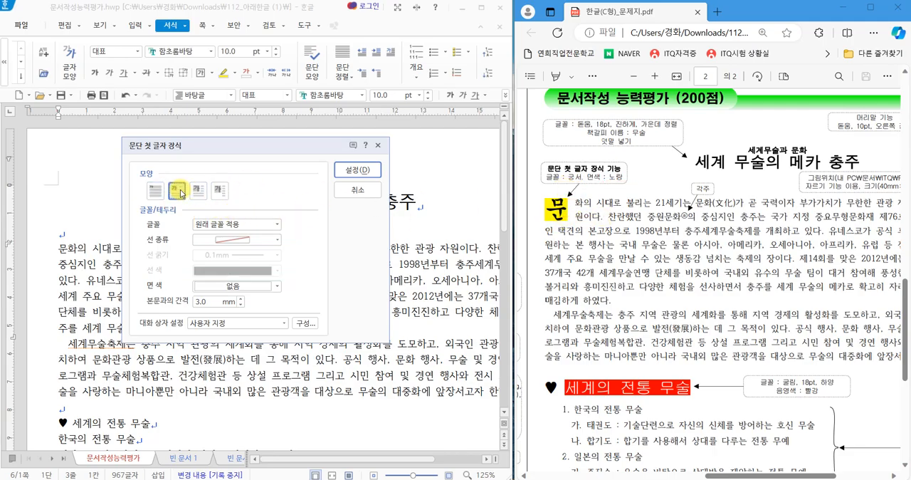
Set the first-letter decoration's font to 궁서 and its face colour to yellow, and apply it.
left_click(278, 225)
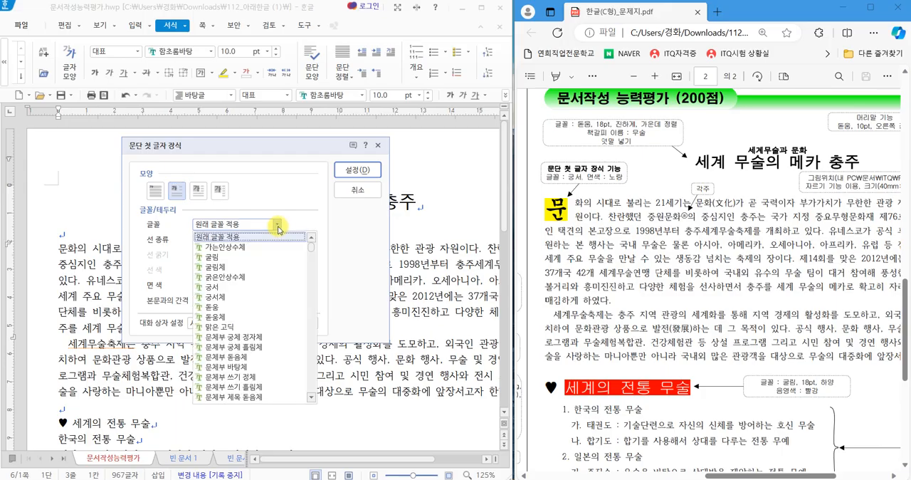
left_click(226, 286)
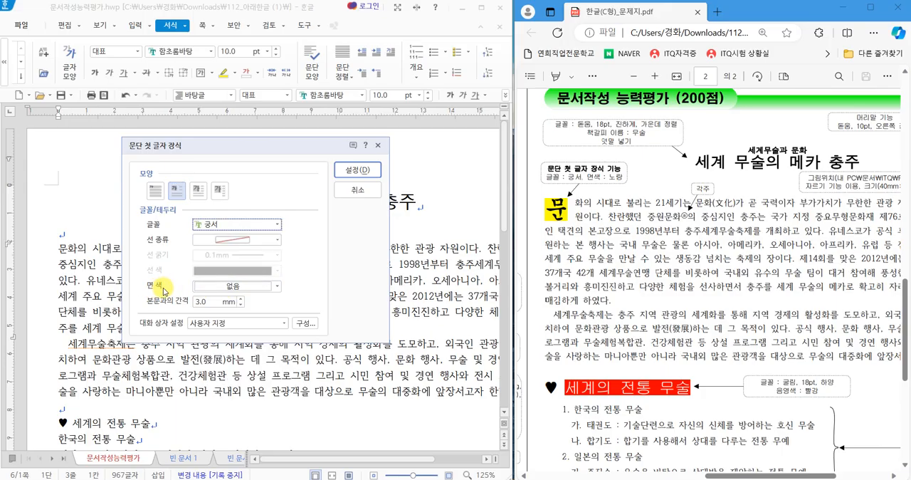
left_click(235, 286)
left_click(243, 397)
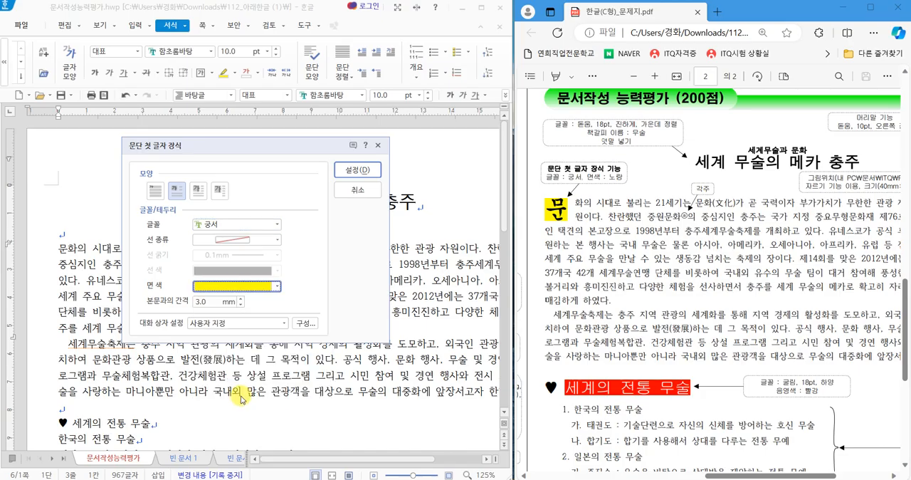
left_click(356, 170)
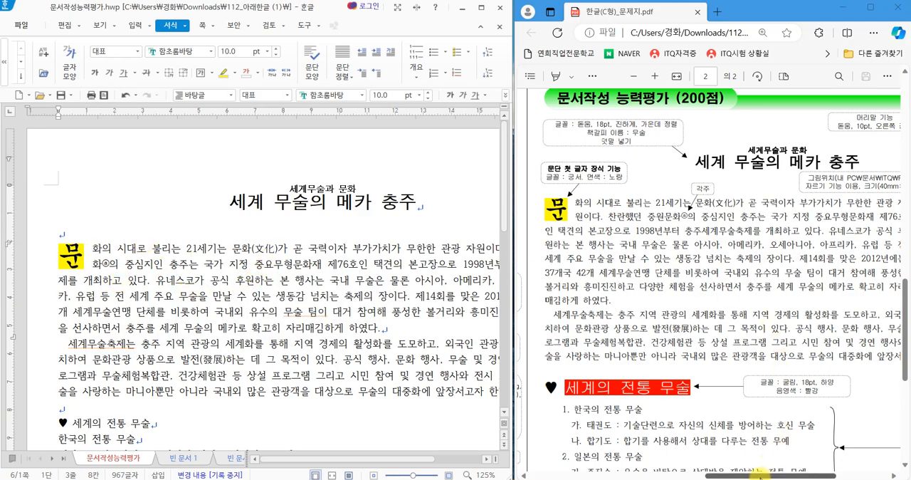
Start inserting a picture in the first body paragraph and browse to the 문서 > ITQ > Picture folder.
left_click_drag(760, 473, 811, 474)
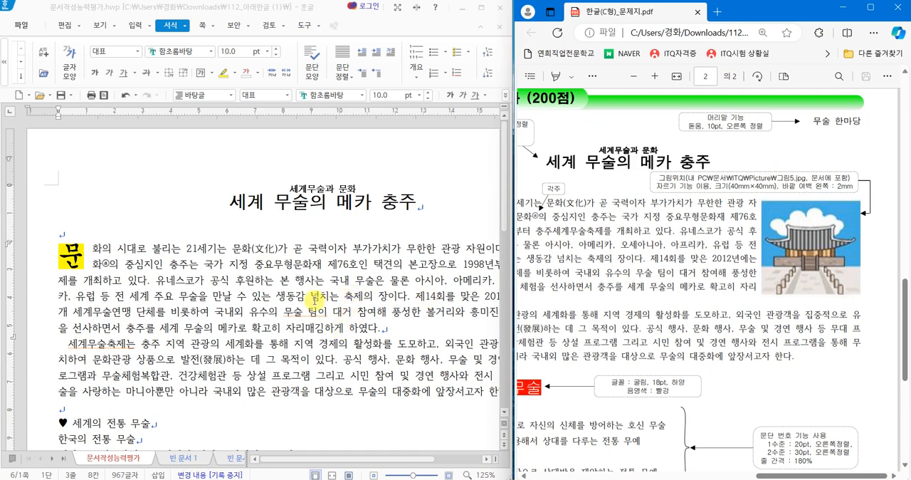
left_click(267, 296)
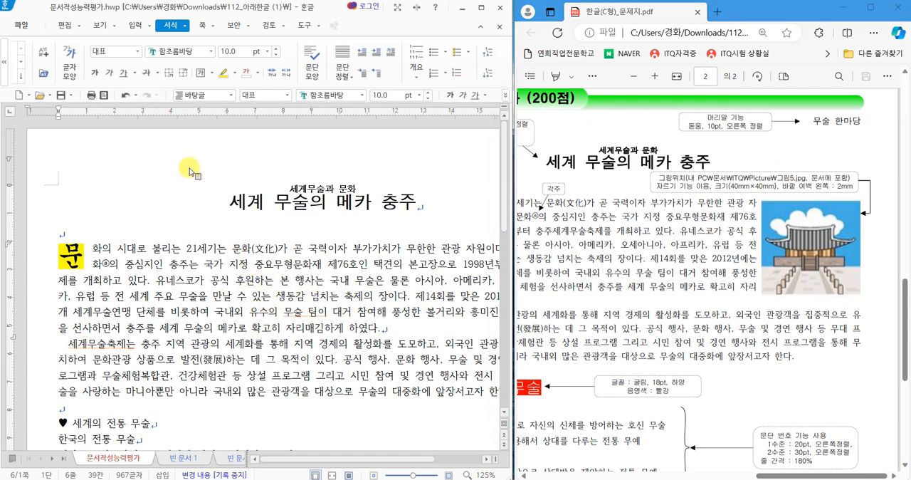
left_click(136, 27)
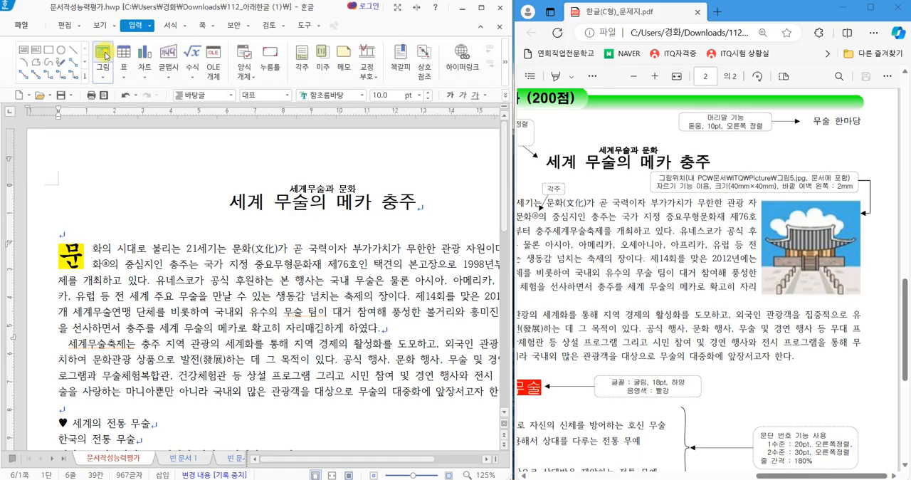
left_click(103, 54)
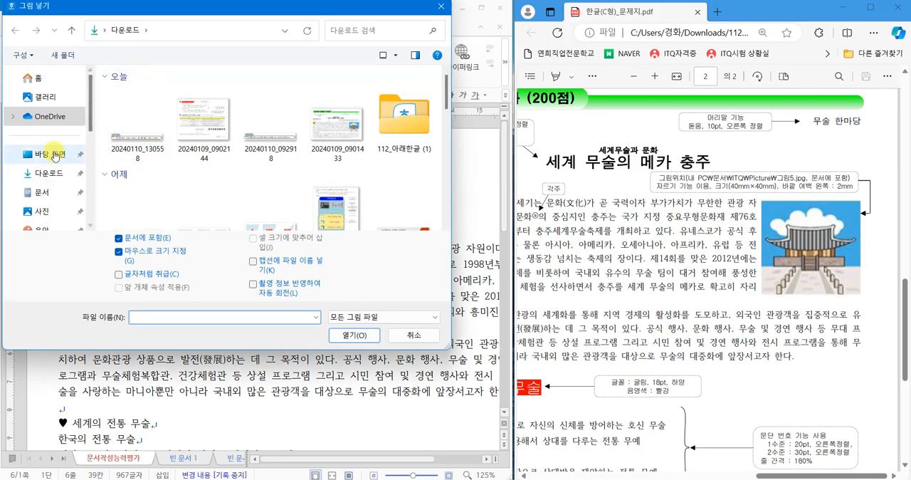
left_click(41, 197)
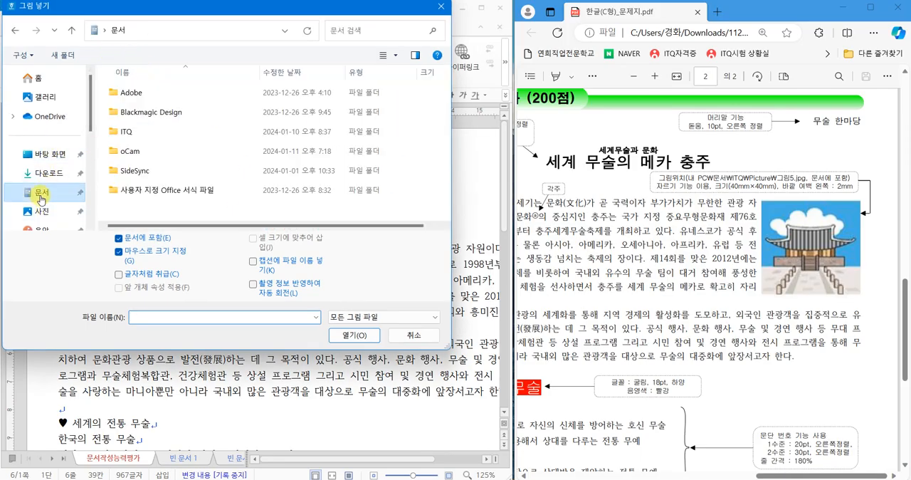
left_click(126, 139)
double_click(131, 134)
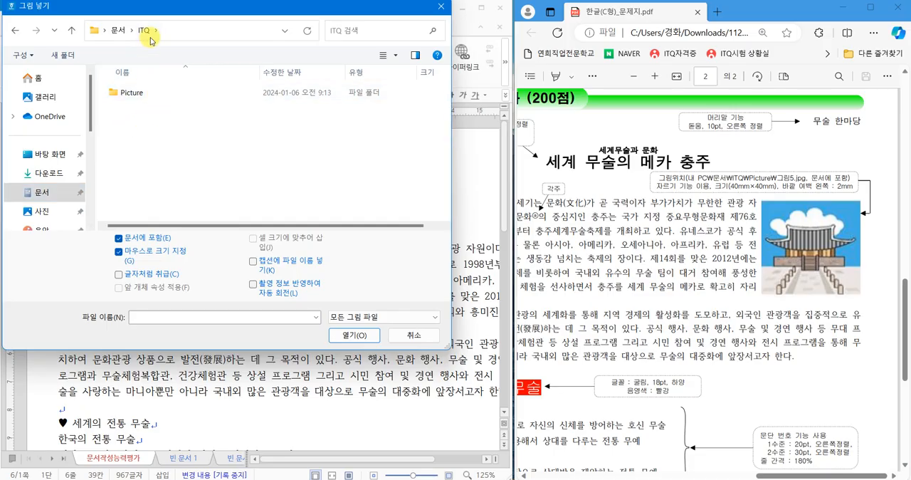
double_click(131, 93)
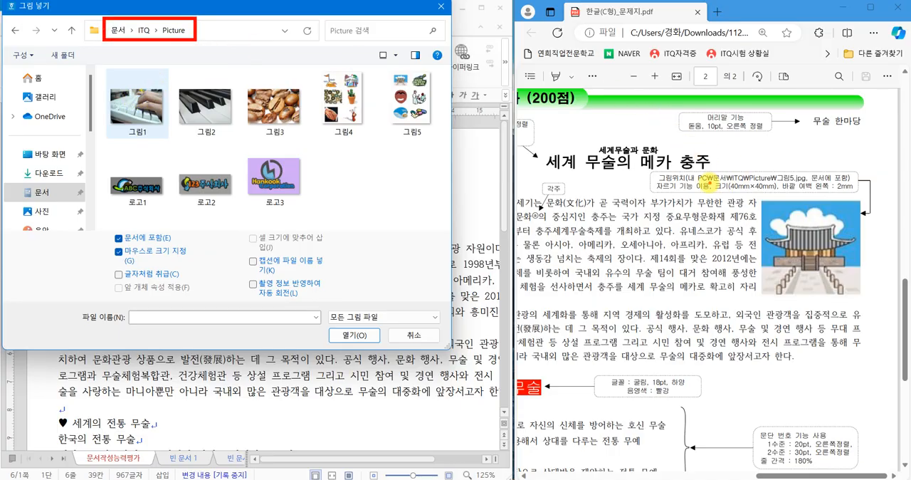
Insert 그림5 embedded in the document, drawn about 42.5 mm wide and 57 mm high within the first body paragraph.
left_click_drag(712, 181, 765, 183)
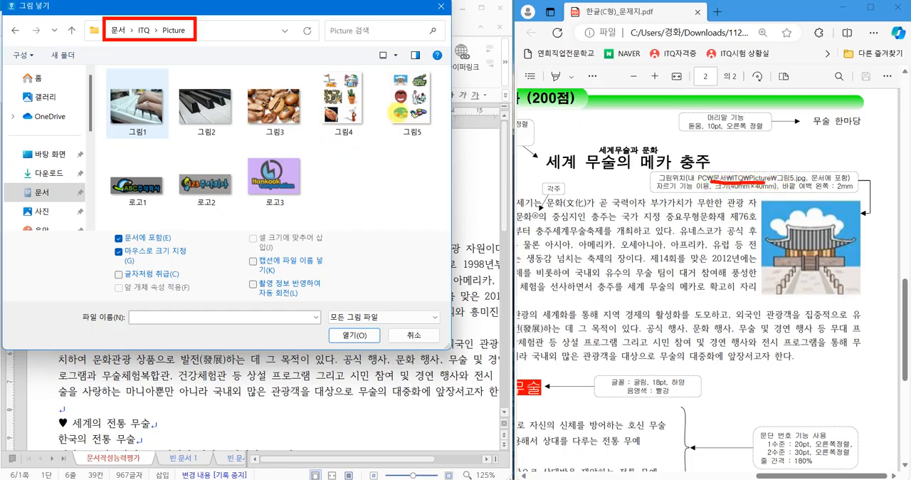
left_click_drag(397, 96, 427, 64)
left_click(413, 106)
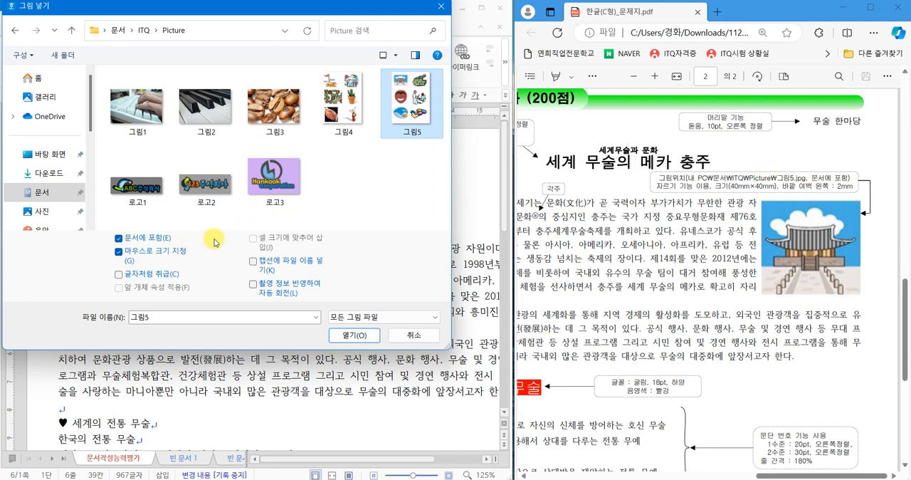
left_click(356, 335)
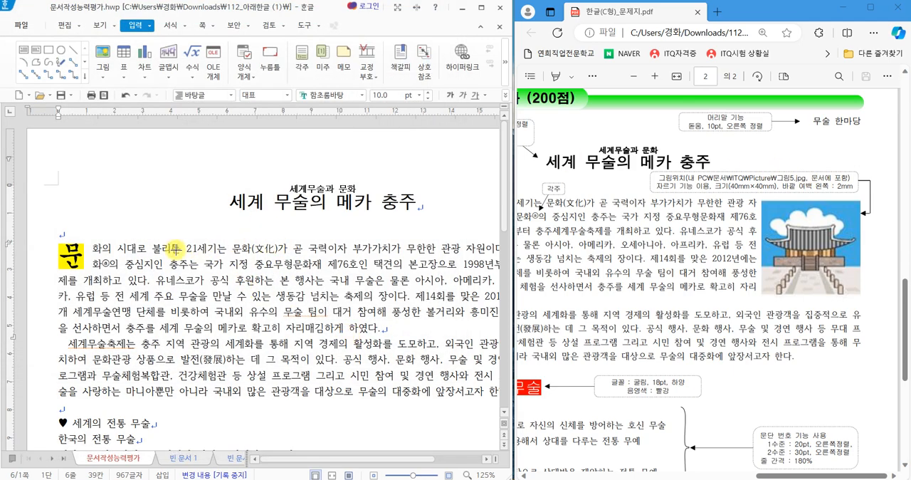
mouse_move(173, 241)
left_mouse_down()
mouse_move(308, 337)
mouse_move(299, 326)
left_mouse_up()
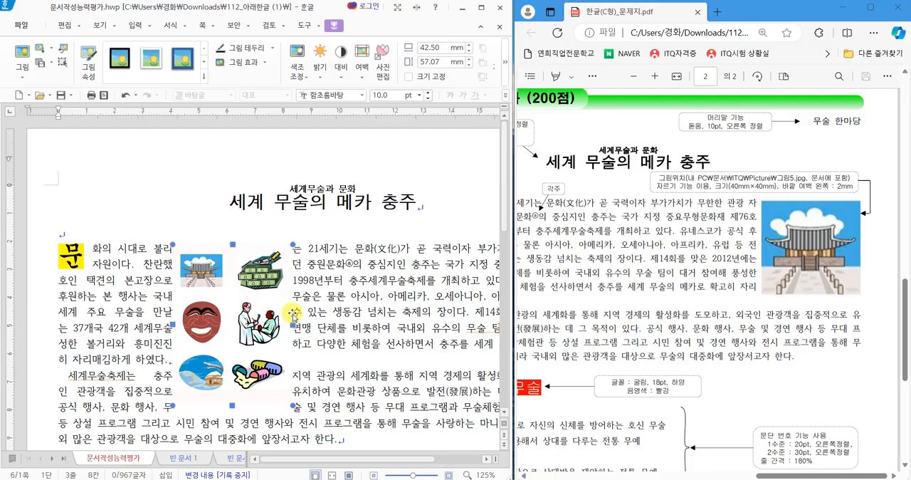
Crop the inserted picture to only the tiled-roof traditional building, about 17.4 mm wide and 13.7 mm high.
left_click_drag(186, 251, 229, 222)
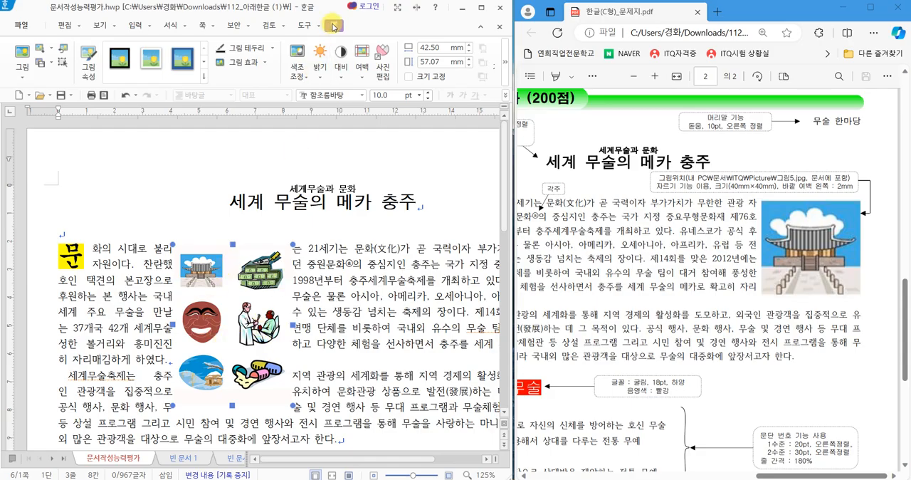
left_click(504, 65)
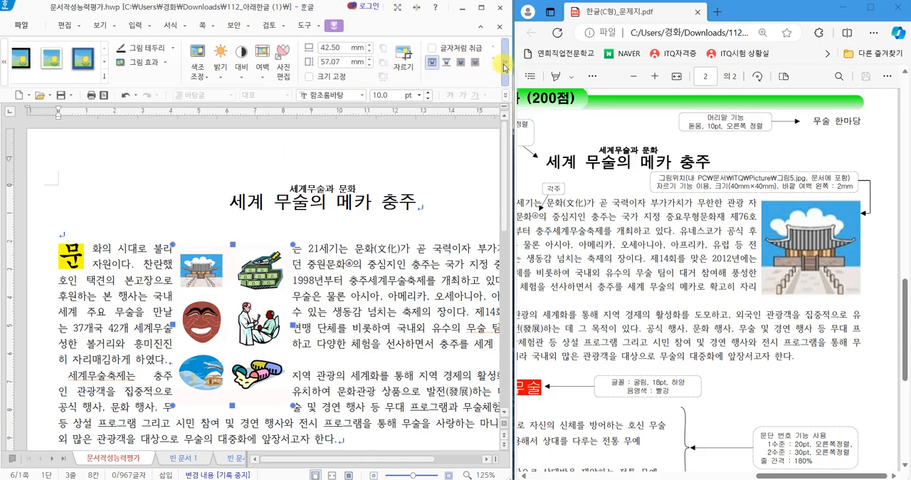
left_click(398, 57)
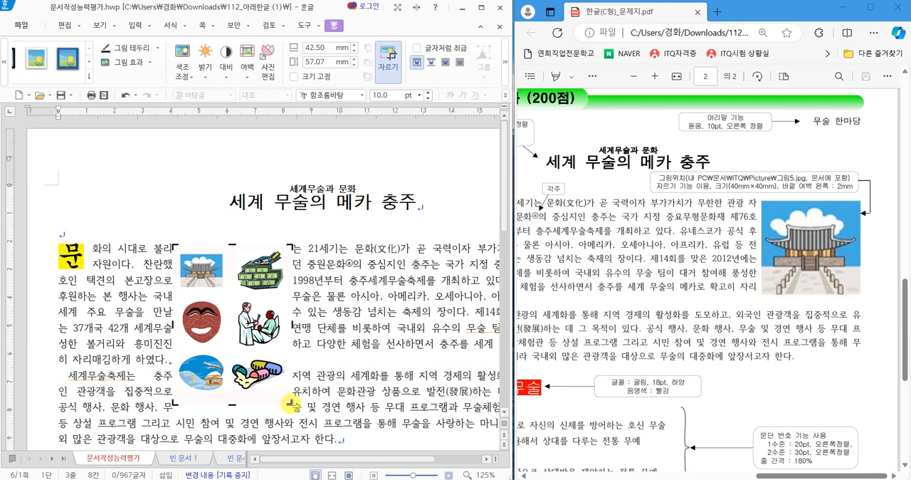
left_click_drag(289, 403, 224, 299)
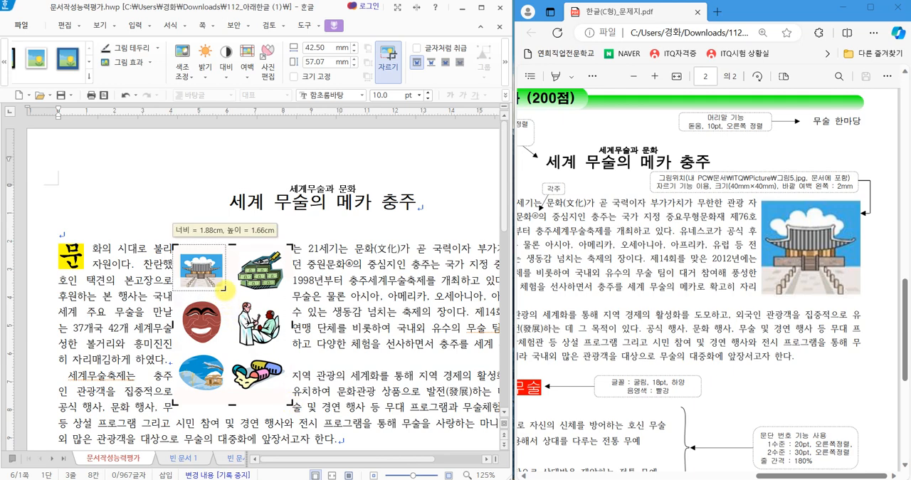
left_click_drag(222, 290, 223, 289)
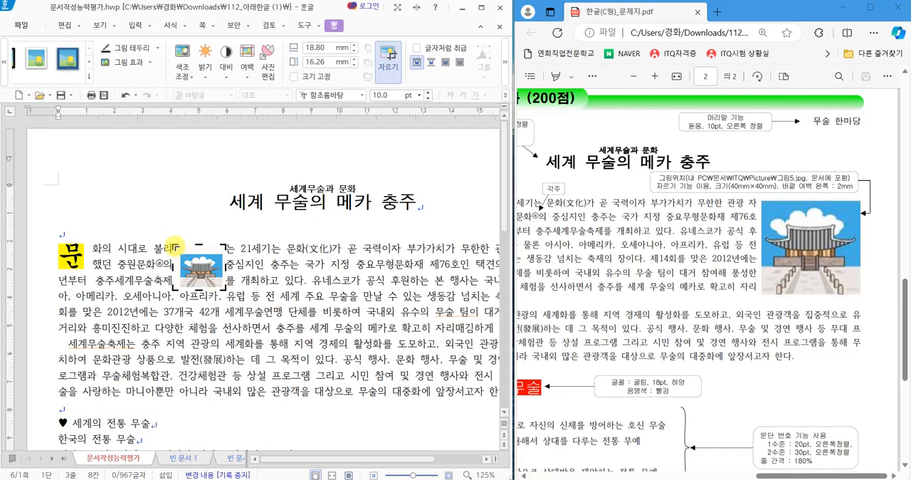
left_click_drag(175, 244, 176, 251)
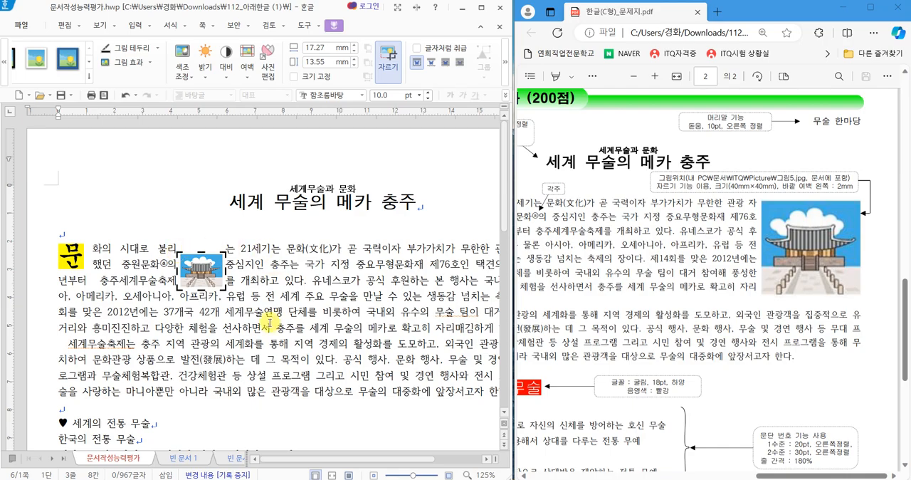
left_click_drag(221, 285, 226, 293)
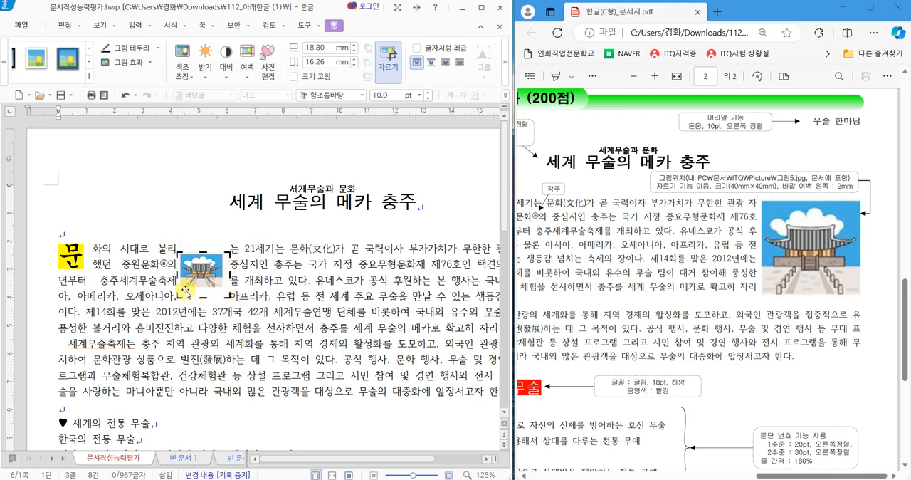
left_click_drag(226, 294, 226, 292)
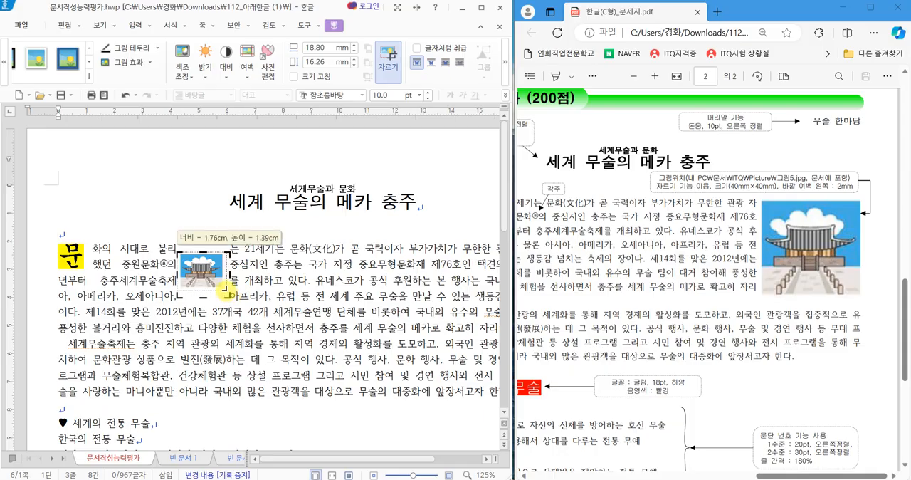
left_click_drag(224, 287, 223, 287)
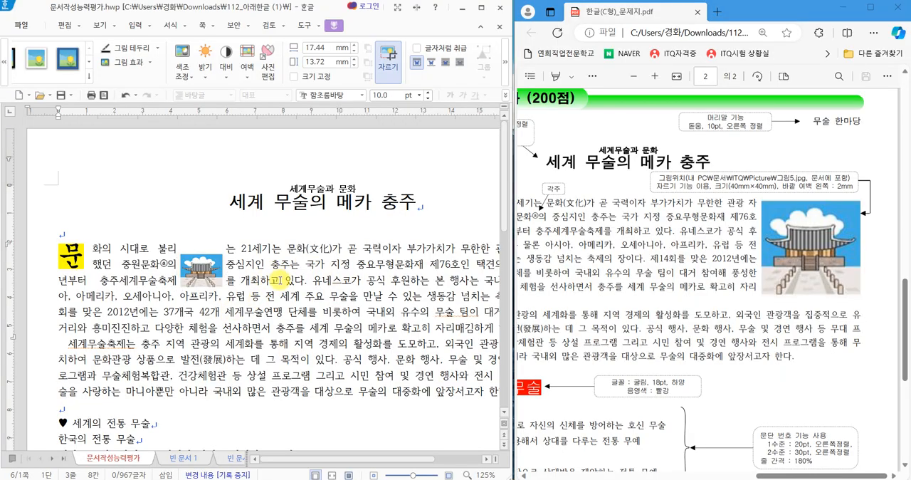
Set the cropped picture's width and height to 40 mm each and lock its size.
double_click(202, 266)
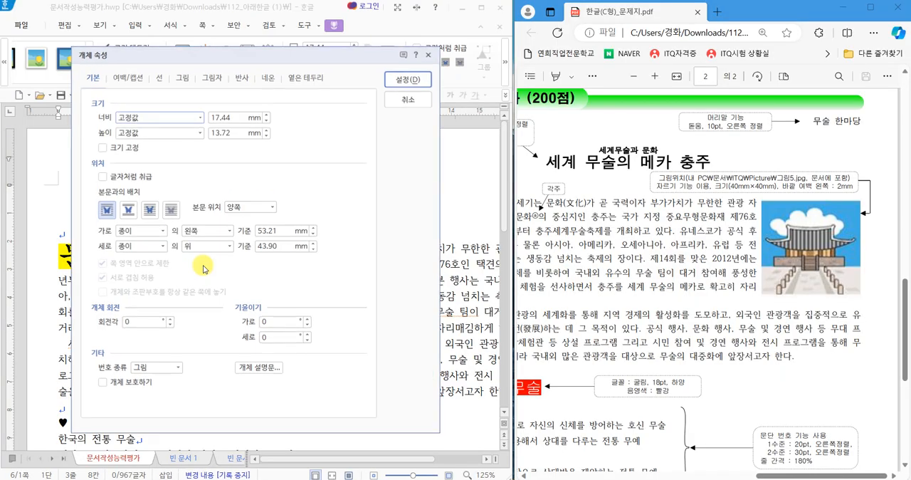
left_click_drag(179, 57, 202, 71)
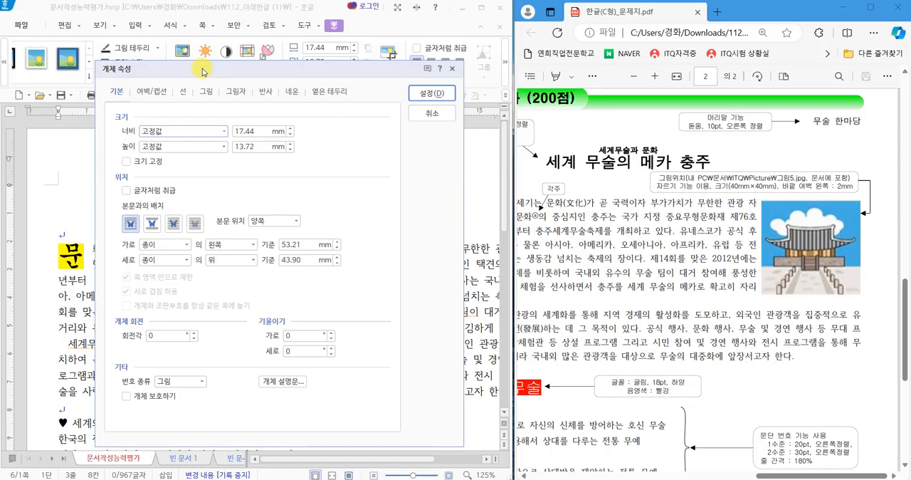
left_click(254, 140)
type("40")
left_click(254, 146)
type("4")
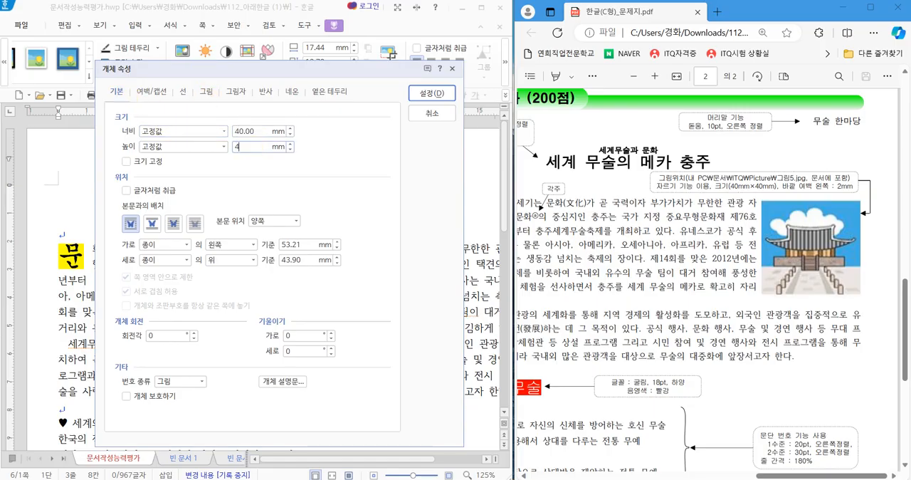
type("0")
left_click(127, 161)
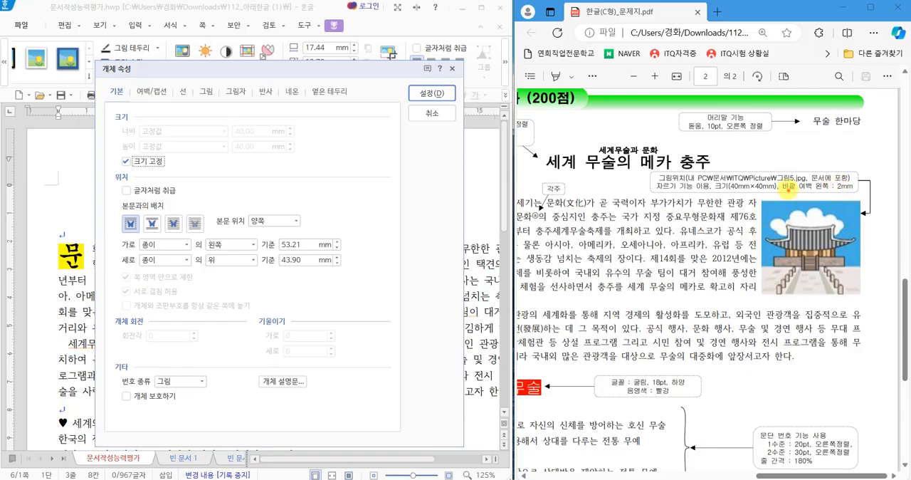
Set the picture's left outer margin to 2 mm and apply the object properties.
mouse_move(819, 191)
left_mouse_down()
mouse_move(858, 176)
mouse_move(818, 192)
left_mouse_up()
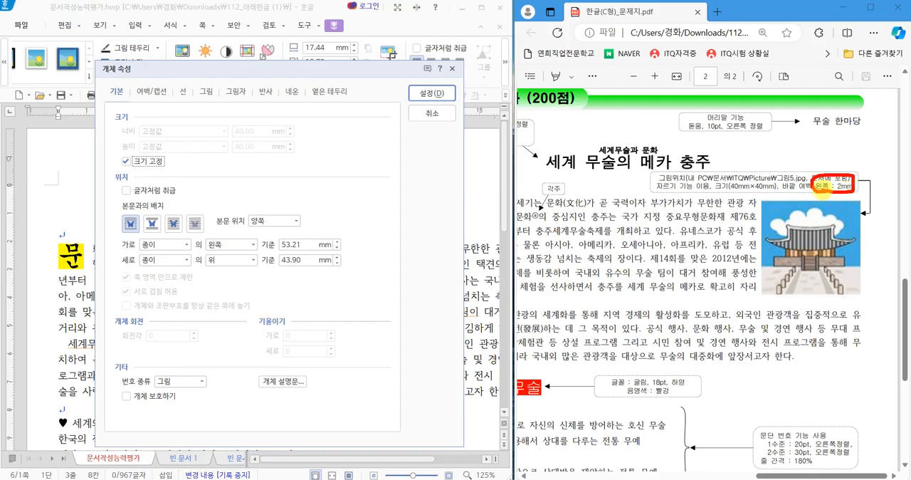
mouse_move(752, 233)
left_mouse_down()
mouse_move(764, 240)
mouse_move(785, 212)
left_mouse_up()
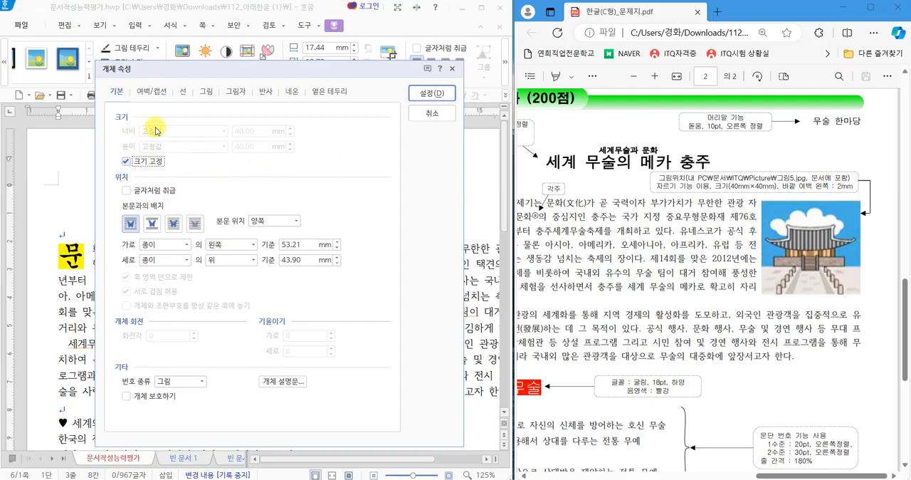
left_click(160, 92)
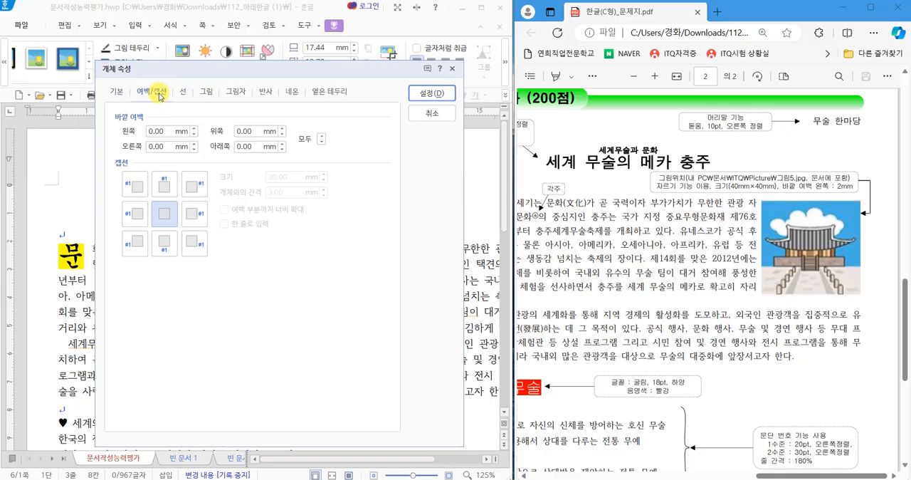
left_click(192, 128)
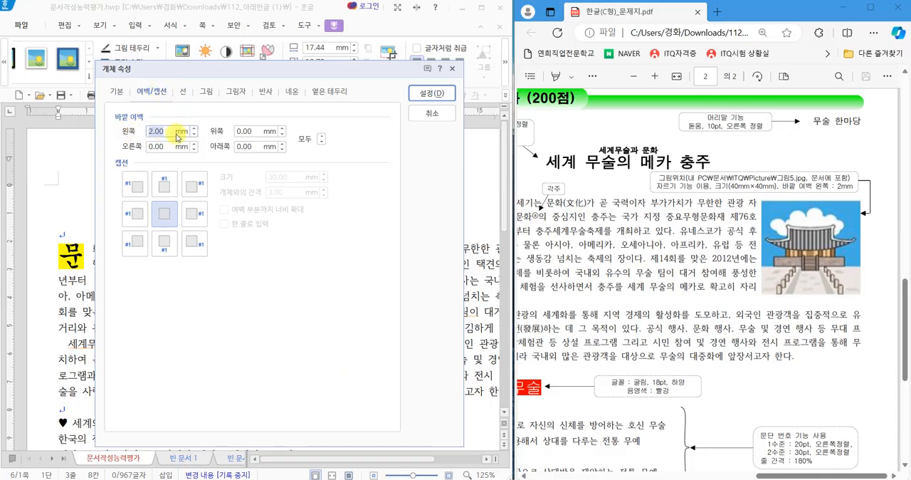
left_click(432, 94)
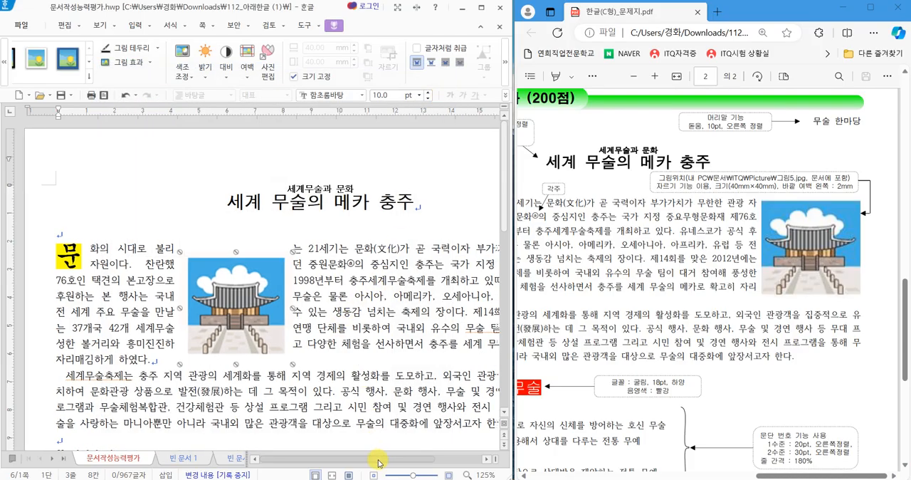
Move the picture to the right edge of the first body paragraph, aligned with its first line, so the text wraps as in the exam sheet.
left_click_drag(382, 458, 448, 457)
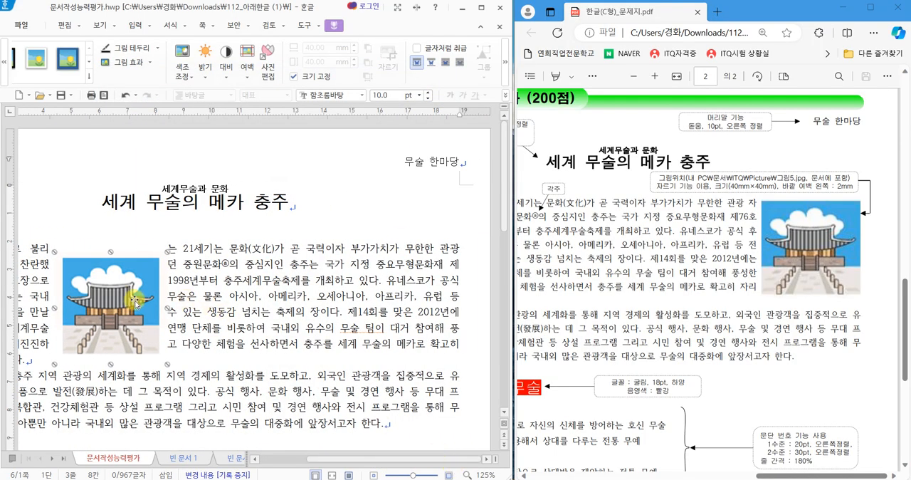
left_click_drag(135, 302, 177, 302)
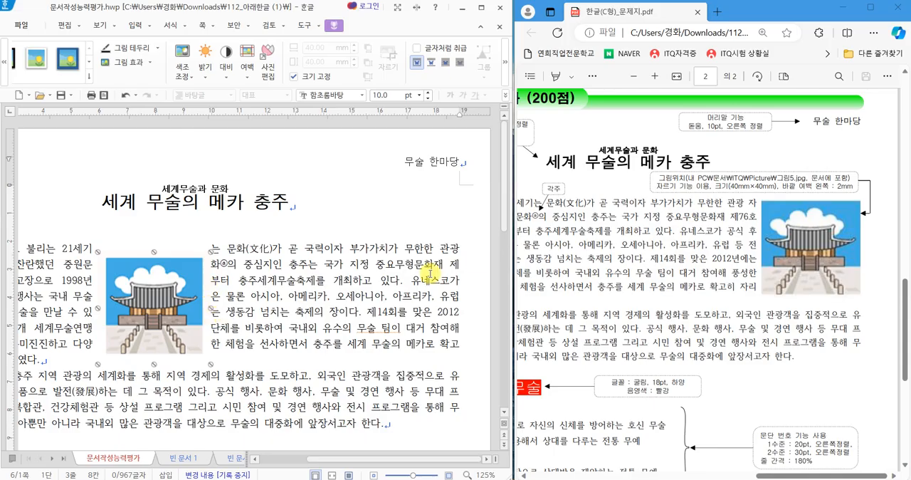
left_click_drag(175, 306, 414, 291)
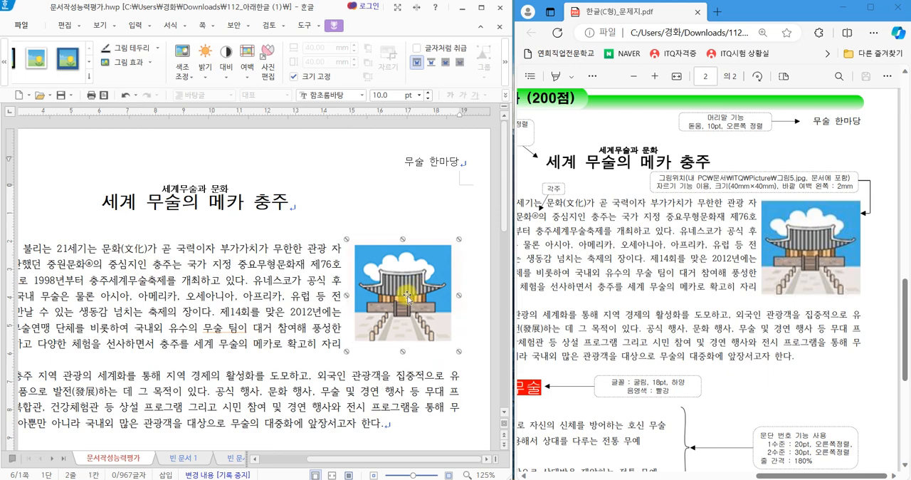
left_click(340, 282)
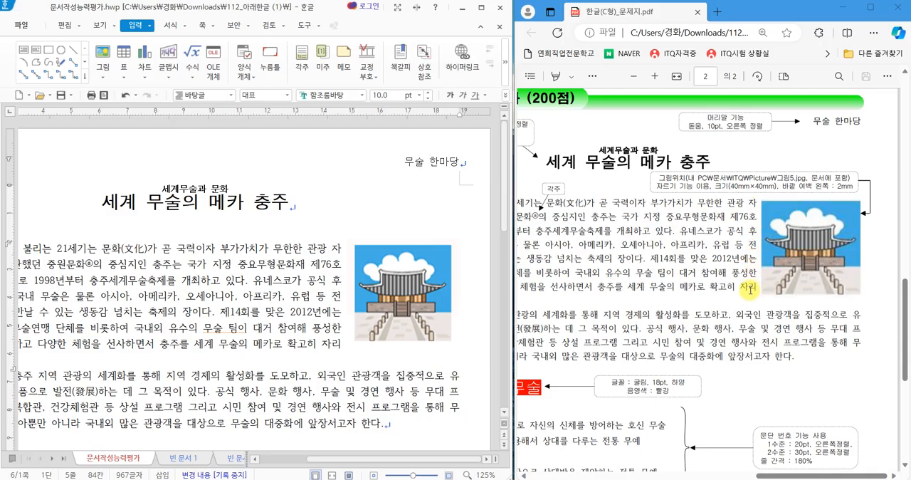
left_click(370, 307)
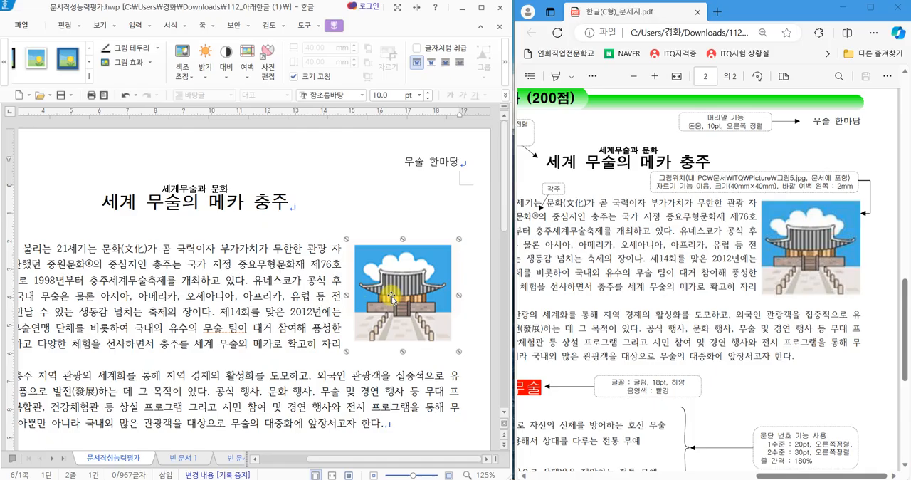
Nudge the building picture slightly left and back to the right margin, comparing the paragraph's line breaks with the exam sheet.
key("Left")
key("Left")
key("Left")
key("Left")
key("Left")
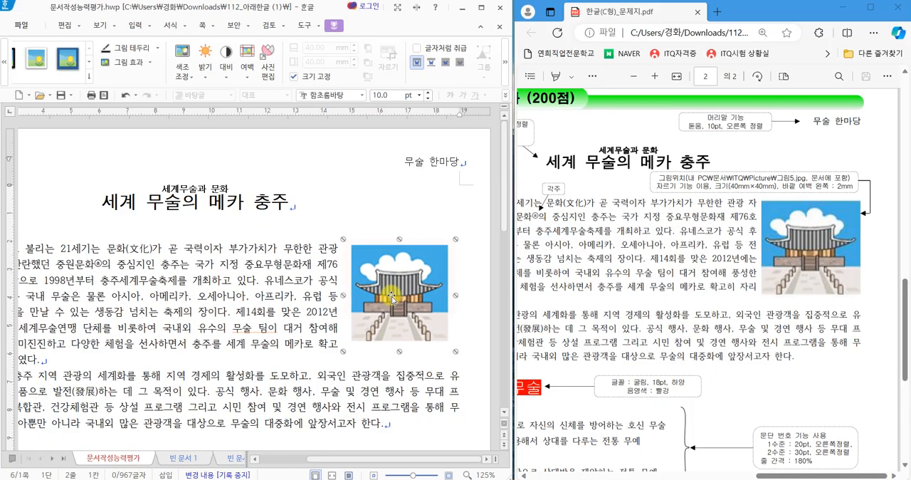
key("Right")
key("Right")
key("Right")
key("Right")
key("Right")
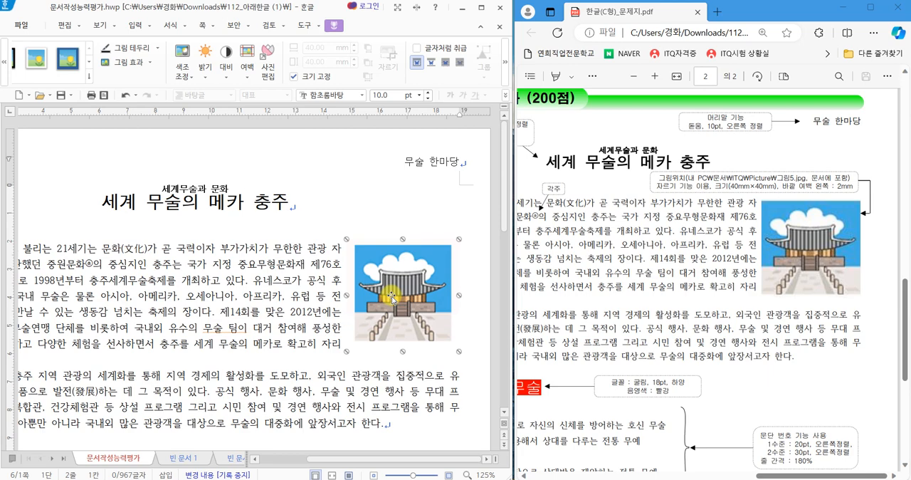
left_click(306, 281)
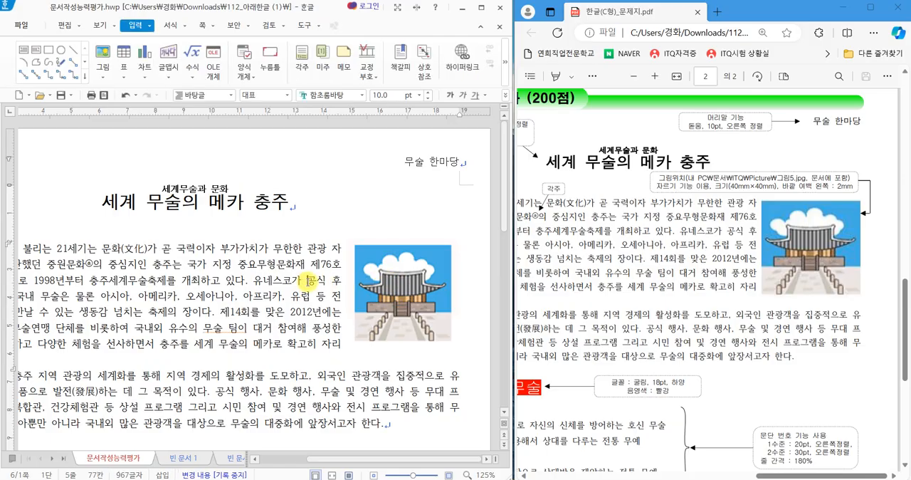
left_click(389, 311)
left_click(277, 305)
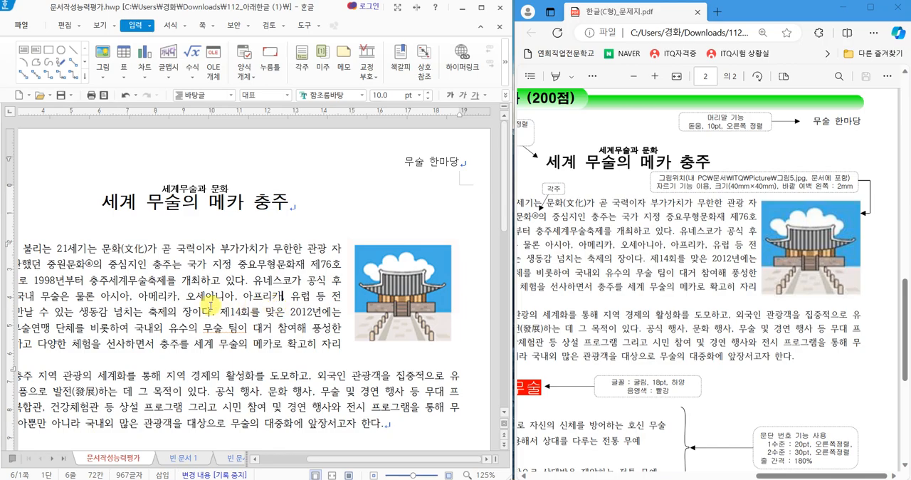
Examine the exam sheet's formatting instructions for the two ♥ subheadings and the closing organization name line.
scroll(214, 305, "down", 3)
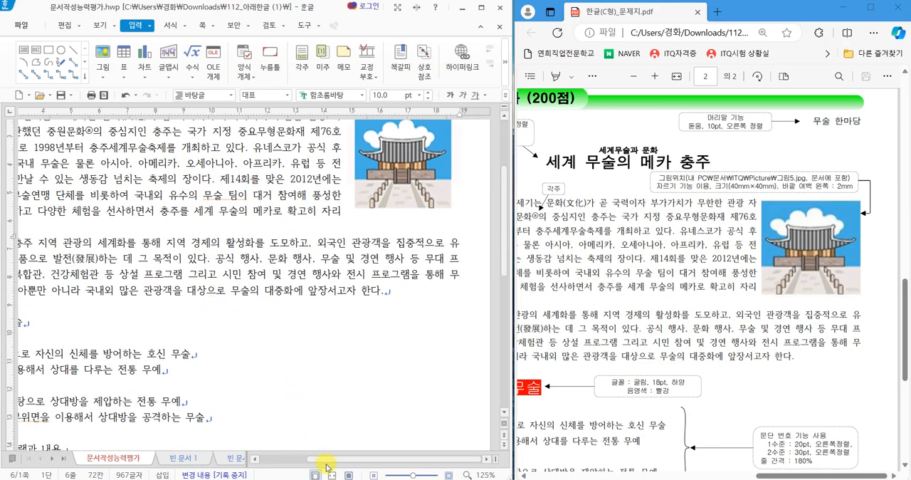
left_click_drag(311, 463, 267, 463)
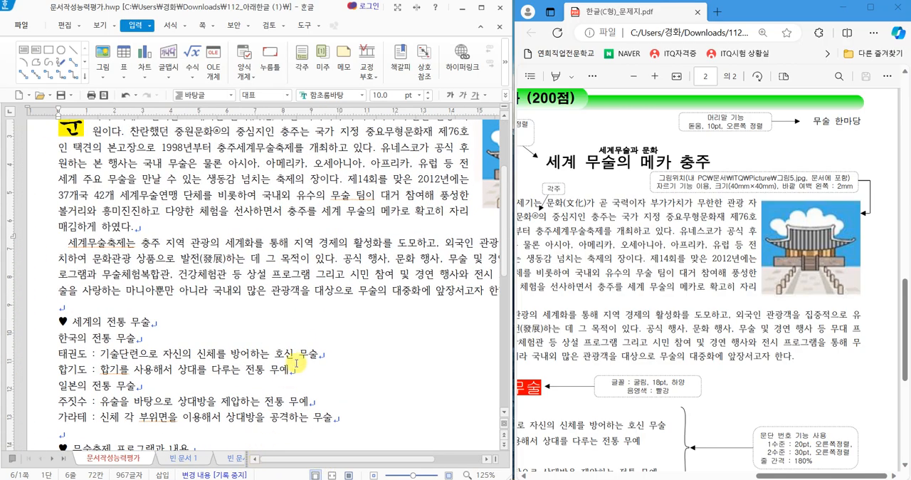
scroll(305, 352, "down", 4)
scroll(304, 352, "down", 2)
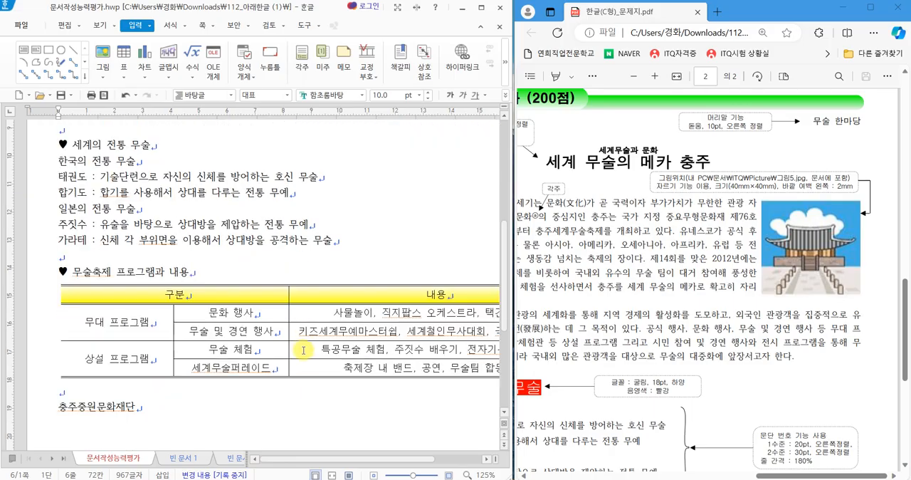
left_click(575, 313)
scroll(575, 313, "down", 5)
left_click_drag(768, 470, 735, 476)
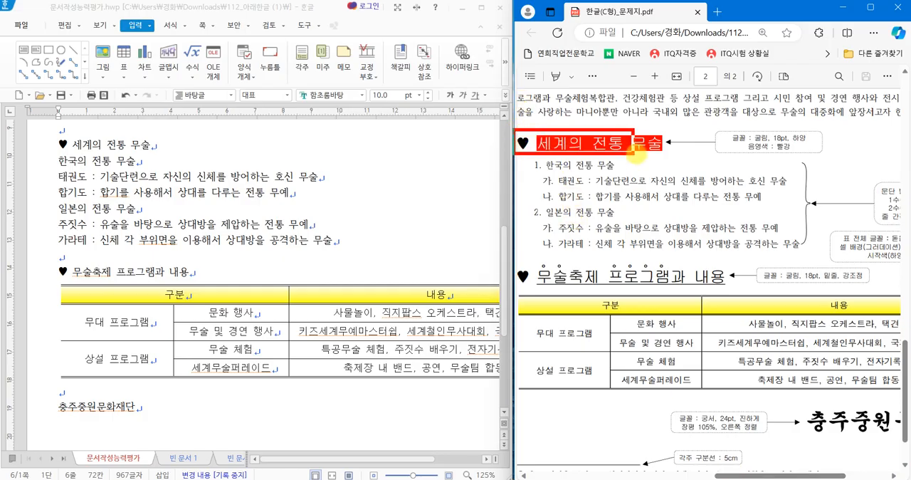
left_click_drag(513, 262, 735, 299)
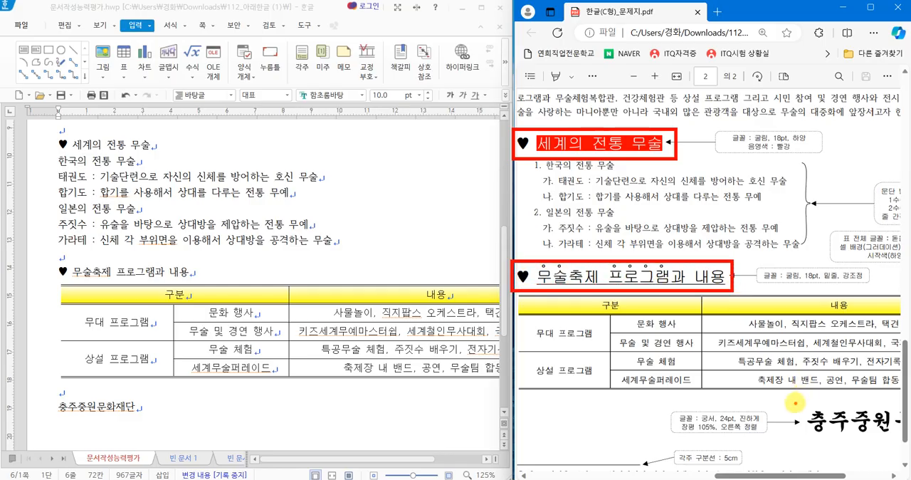
left_click_drag(795, 403, 906, 440)
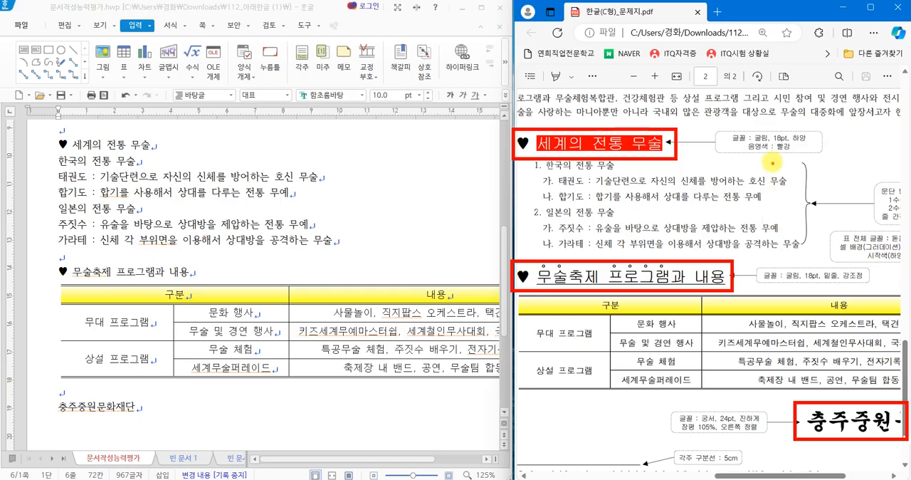
left_click_drag(749, 131, 769, 126)
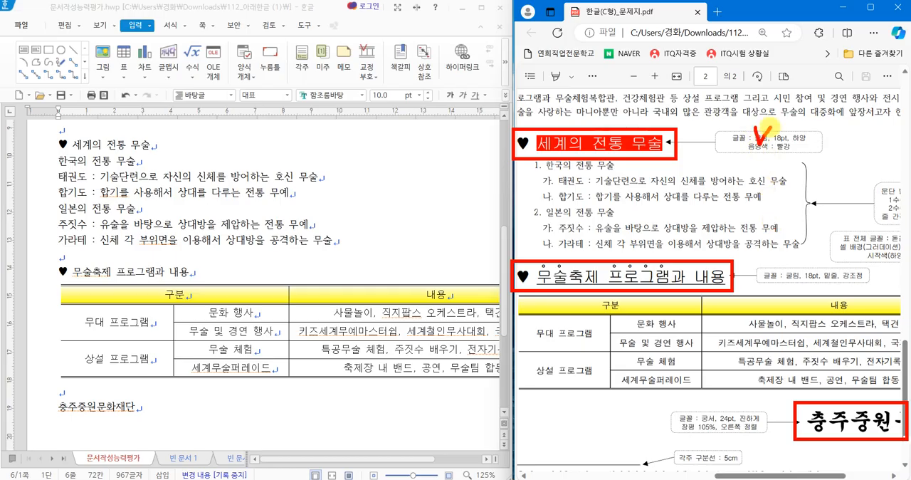
left_click_drag(849, 261, 884, 234)
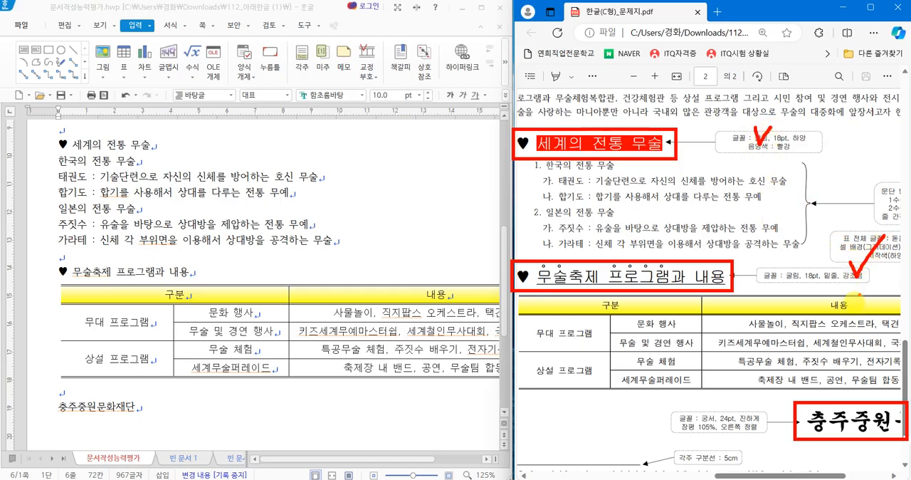
left_click_drag(680, 418, 703, 403)
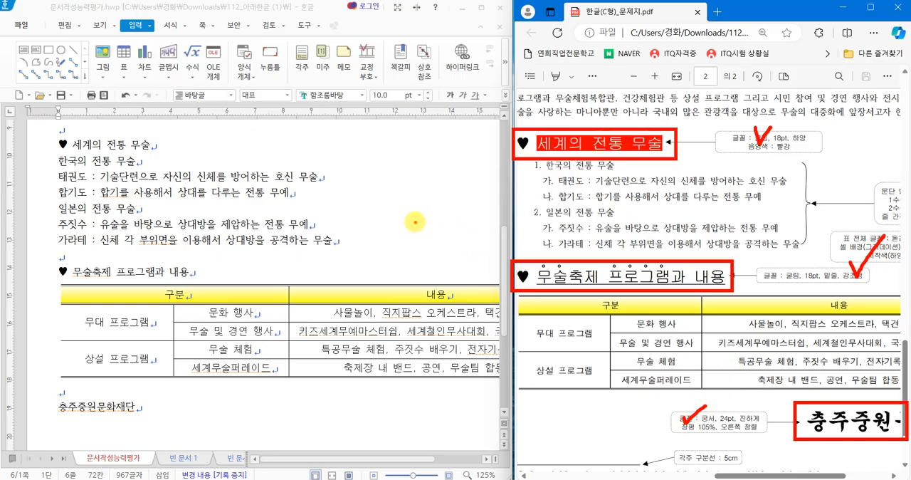
key("Escape")
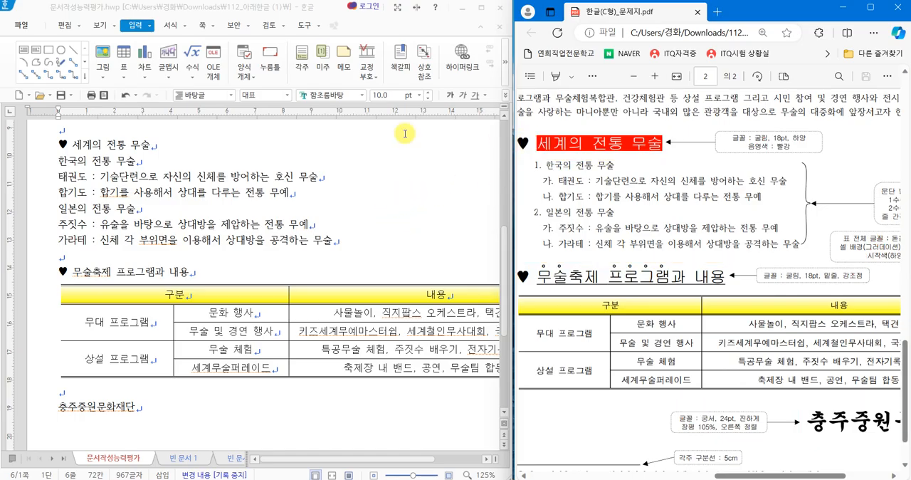
Set the whole subheading "♥ 세계의 전통 무술" to the 굴림 font at 18 pt.
left_click_drag(60, 144, 175, 149)
left_click(363, 95)
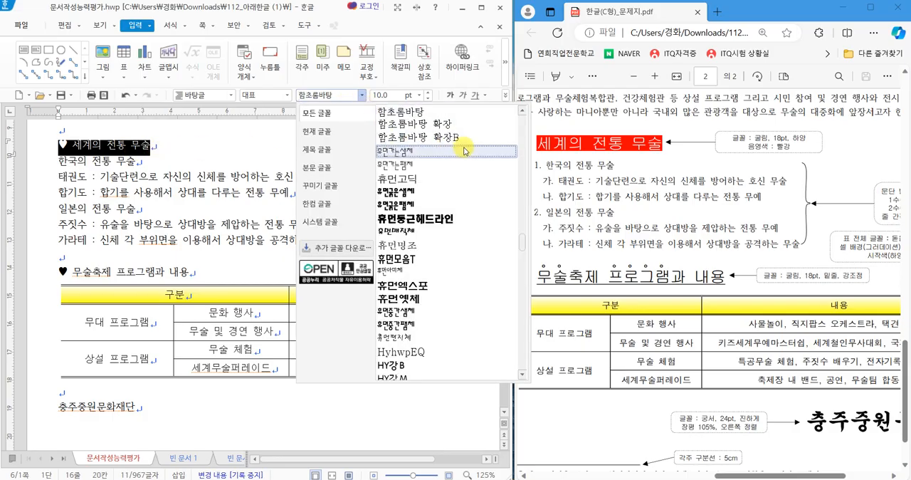
left_click_drag(520, 248, 522, 118)
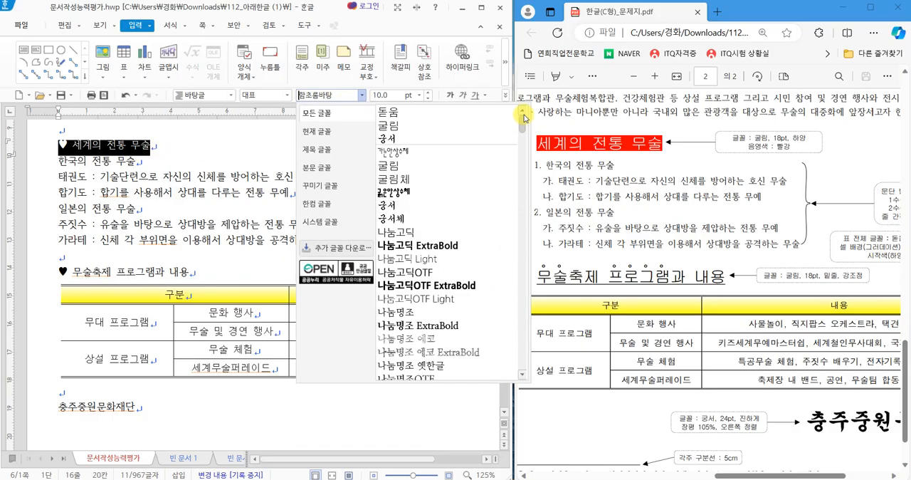
left_click(429, 127)
left_click(414, 95)
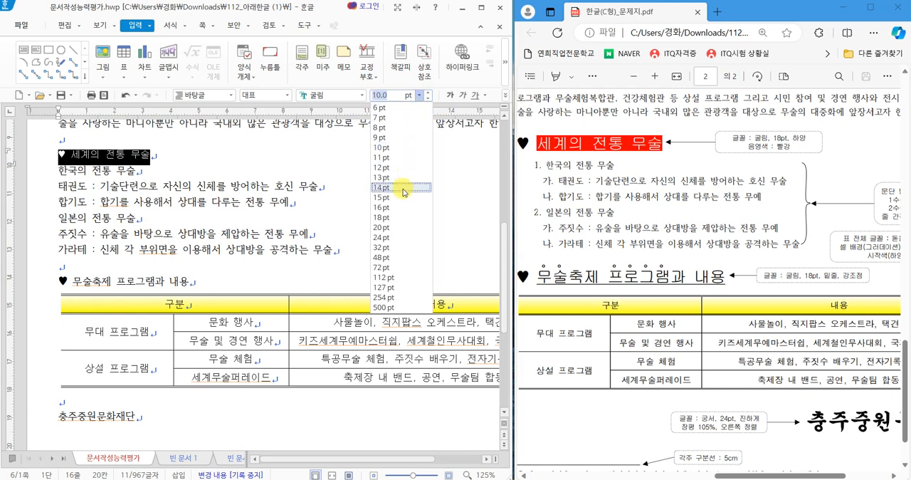
left_click(402, 212)
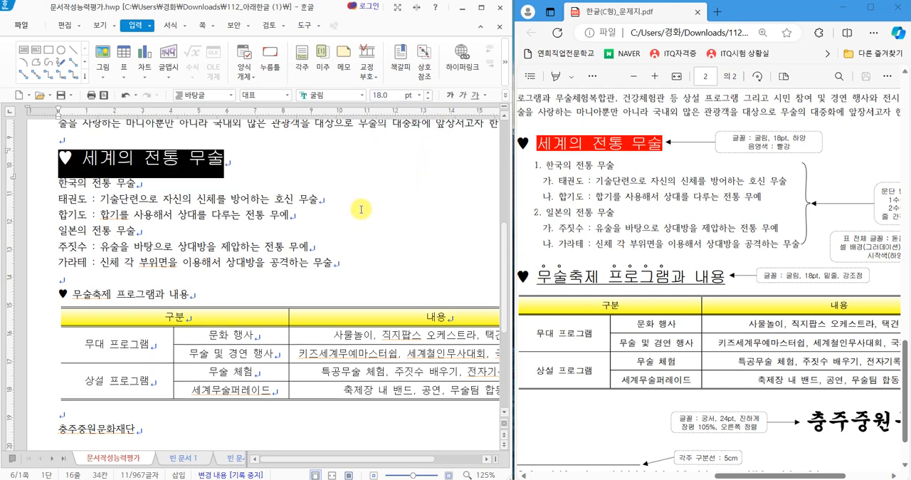
left_click(361, 209)
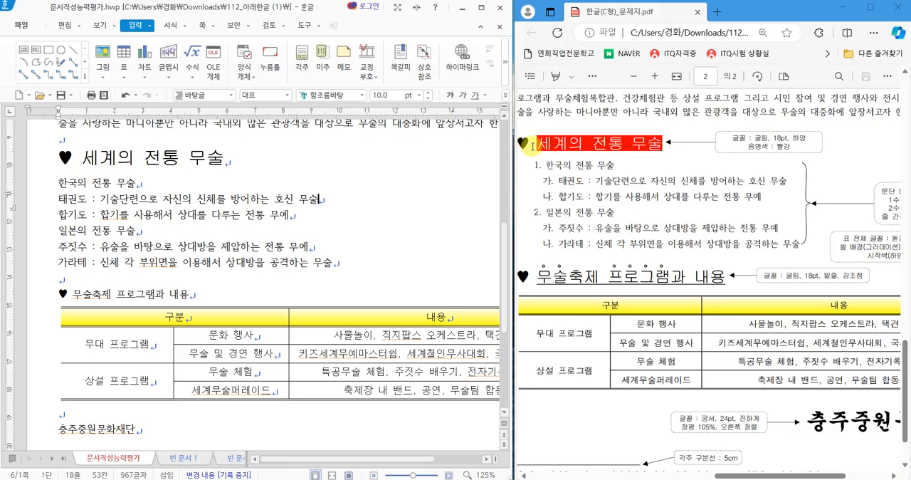
Give the subheading text "세계의 전통 무술", excluding the ♥, a white font colour and red shading.
left_click_drag(81, 158, 214, 165)
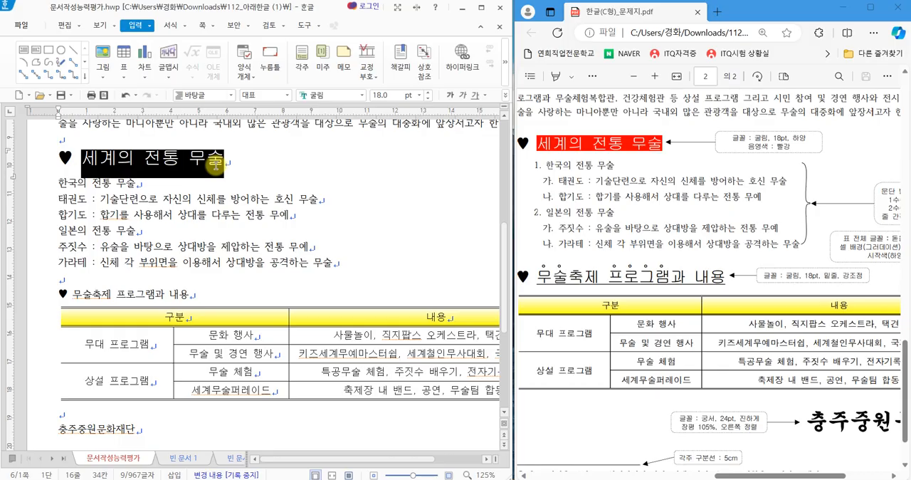
right_click(278, 157)
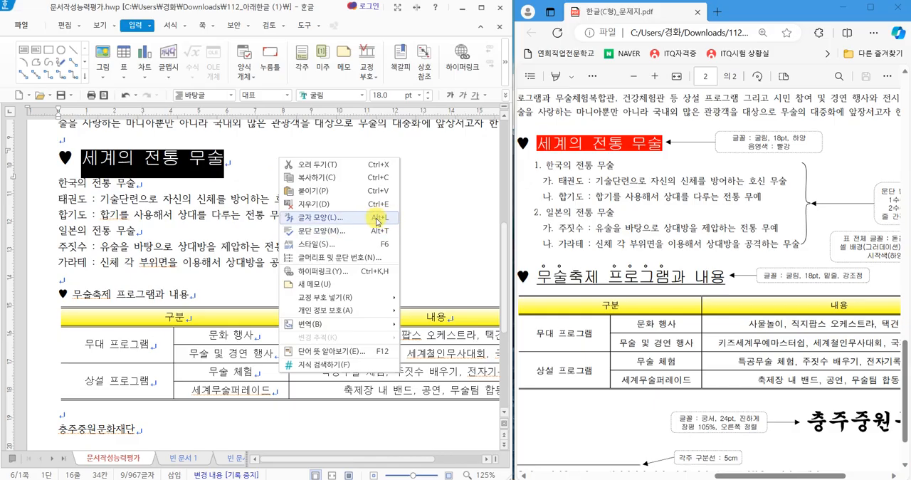
left_click(306, 219)
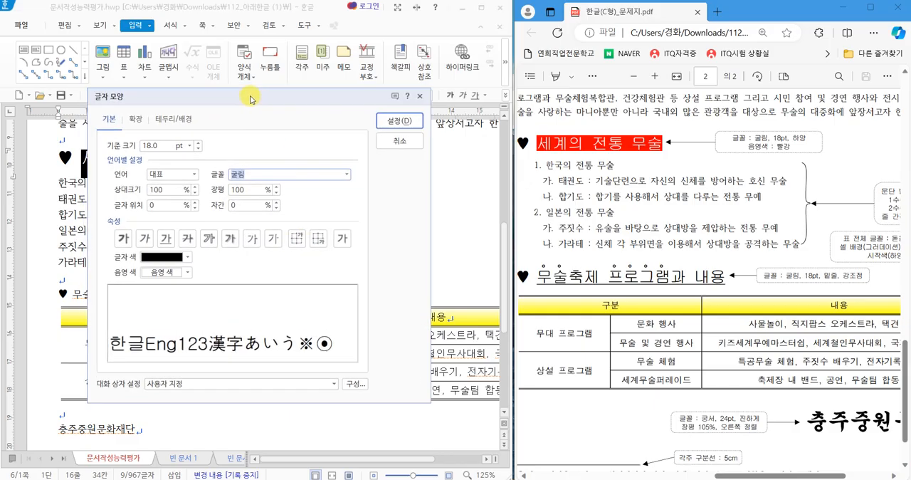
left_click_drag(250, 99, 274, 109)
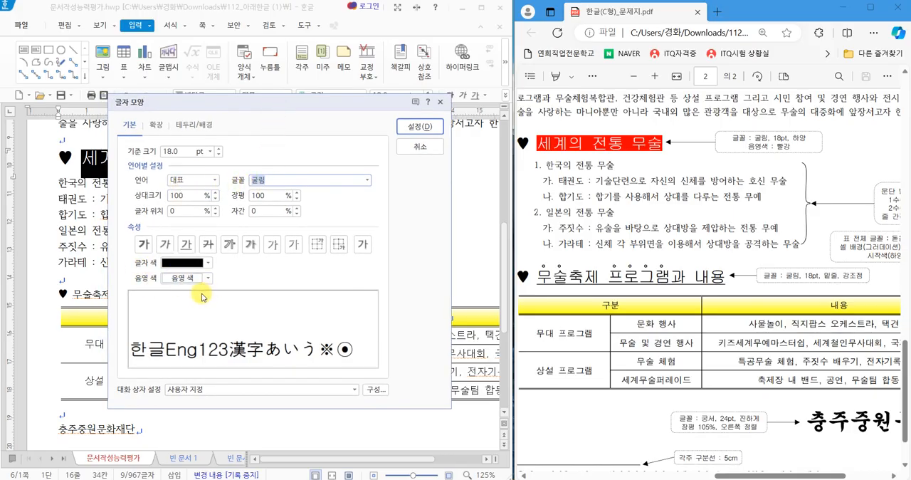
left_click_drag(129, 250, 216, 287)
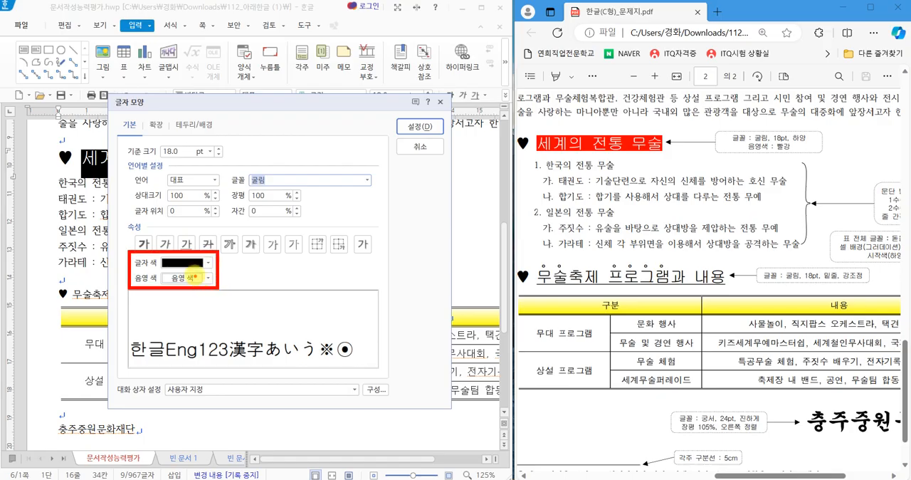
left_click(184, 263)
left_click(171, 300)
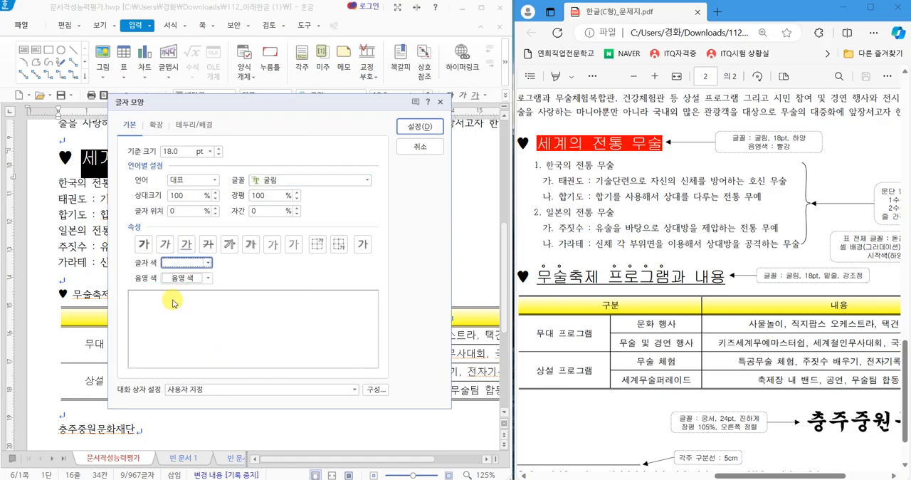
left_click(185, 277)
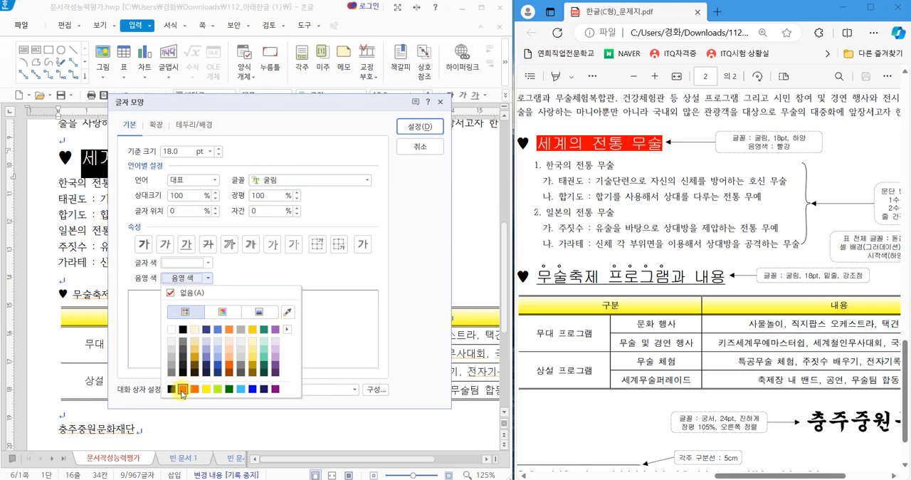
left_click(182, 390)
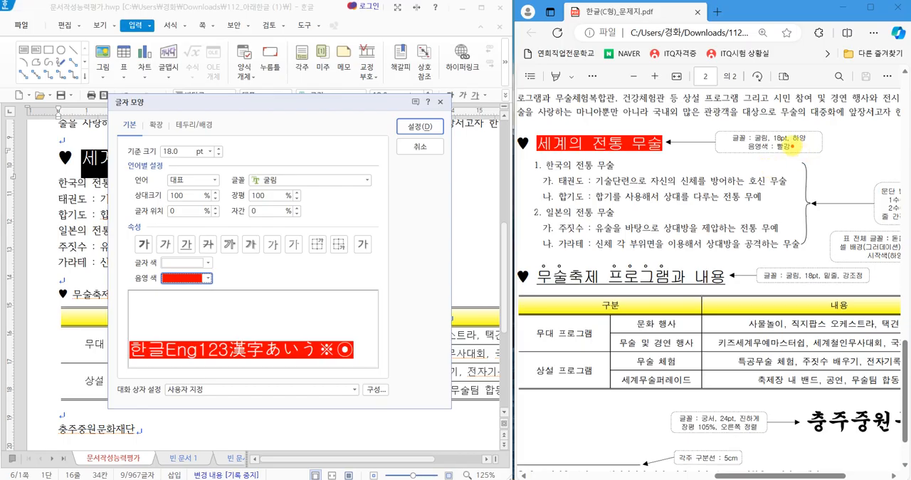
mouse_move(797, 147)
left_mouse_down()
mouse_move(774, 153)
mouse_move(783, 139)
mouse_move(804, 141)
left_mouse_up()
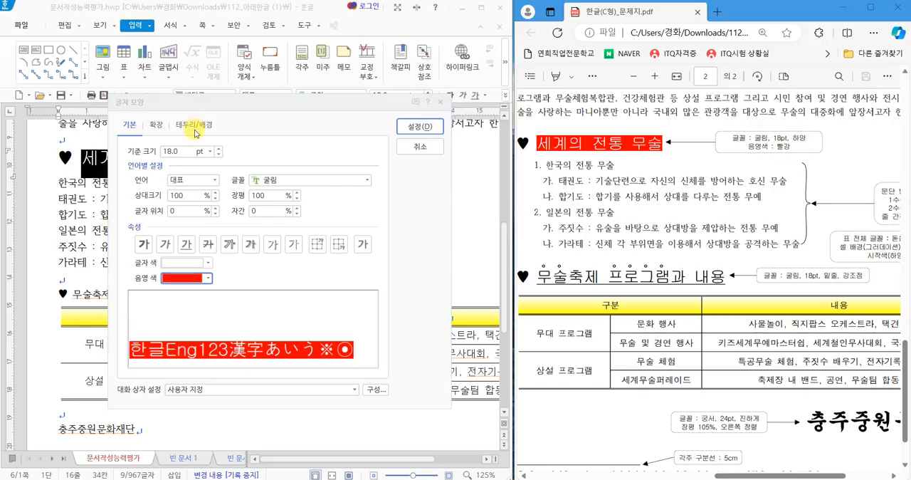
left_click(410, 128)
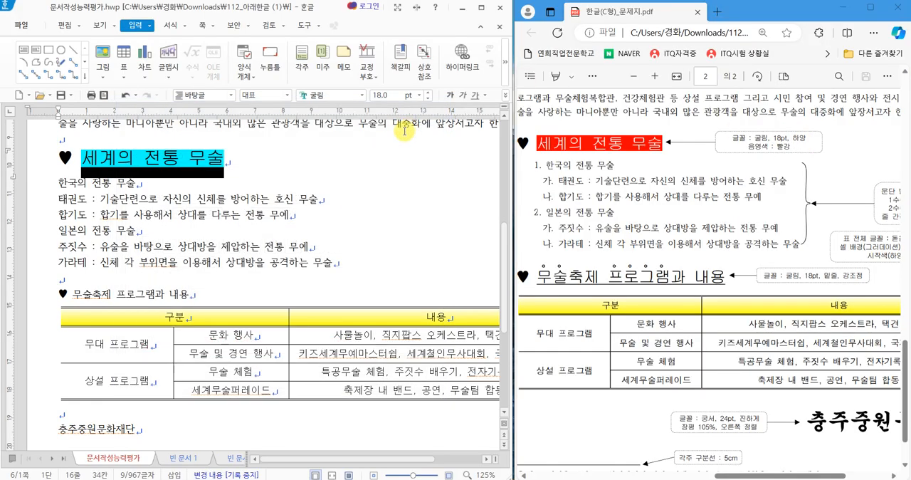
left_click(301, 215)
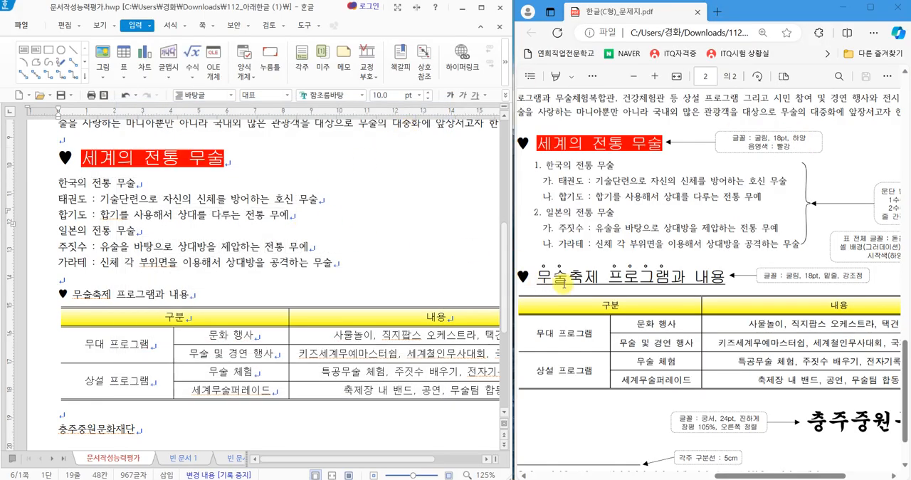
Set the whole subheading "♥ 무술축제 프로그램과 내용" above the table to the 굴림 font at 18 pt.
left_click_drag(206, 290, 63, 293)
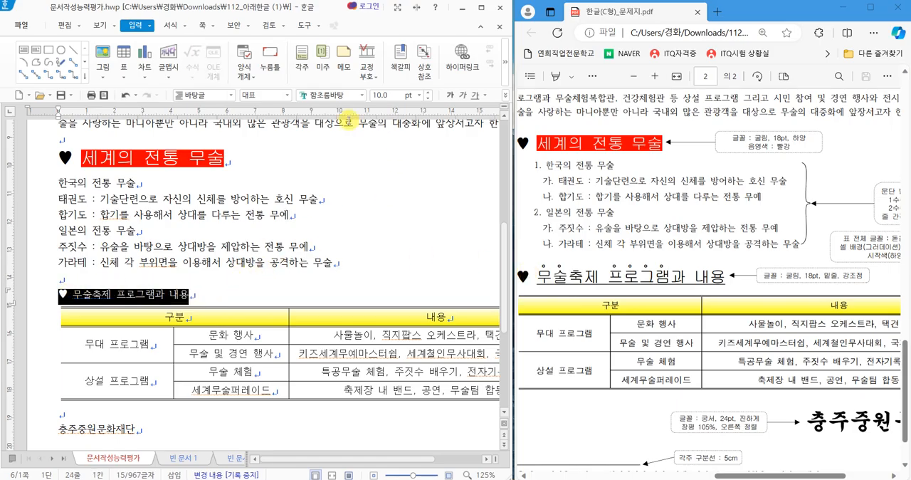
left_click(362, 95)
scroll(475, 176, "up", 10)
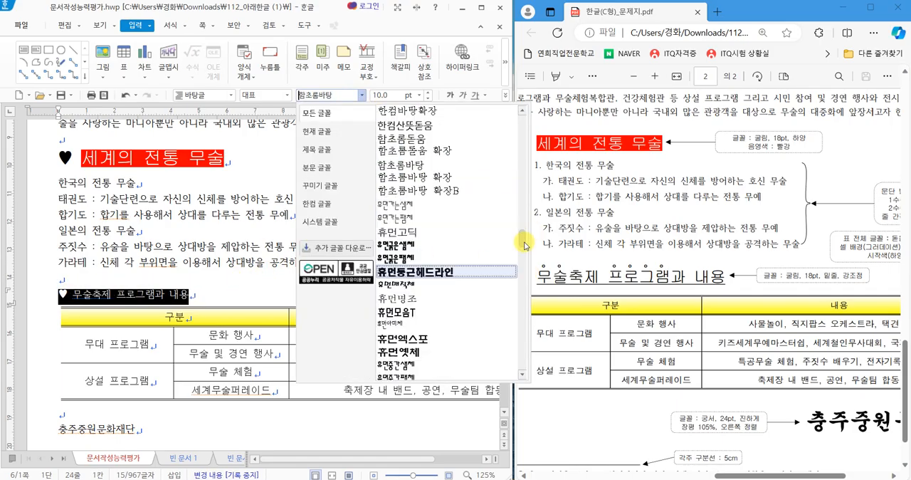
left_click(454, 113)
left_click(420, 95)
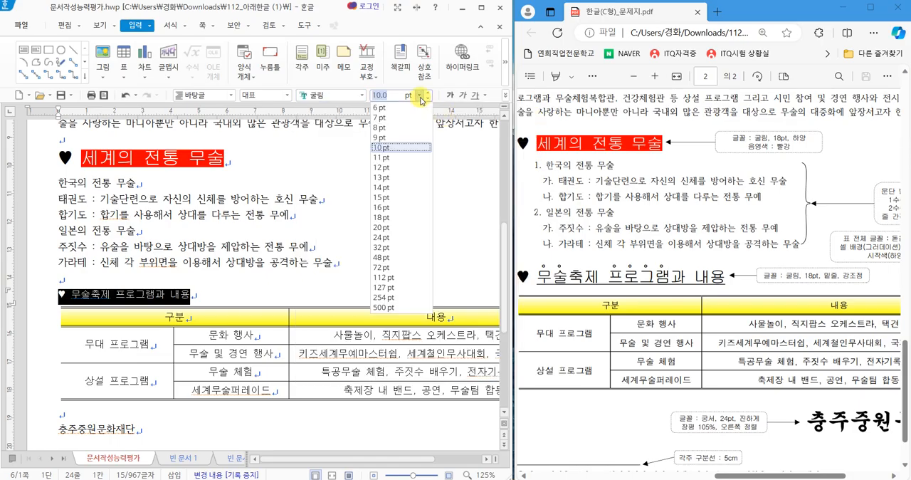
left_click(382, 217)
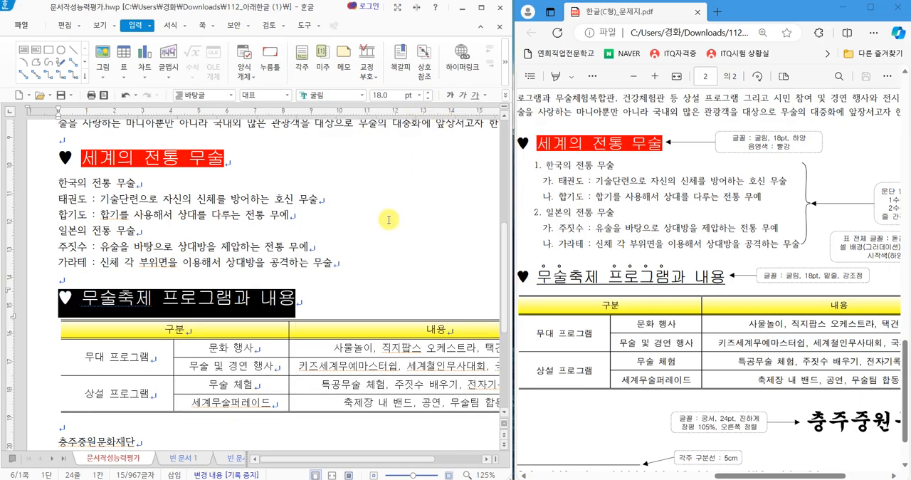
left_click(346, 284)
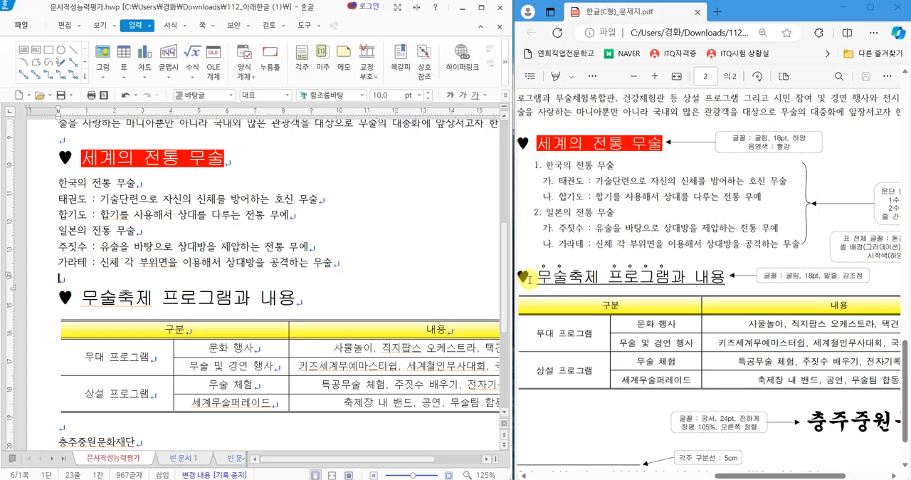
Underline the subheading text "무술축제 프로그램과 내용", excluding the ♥.
left_click_drag(82, 296, 298, 305)
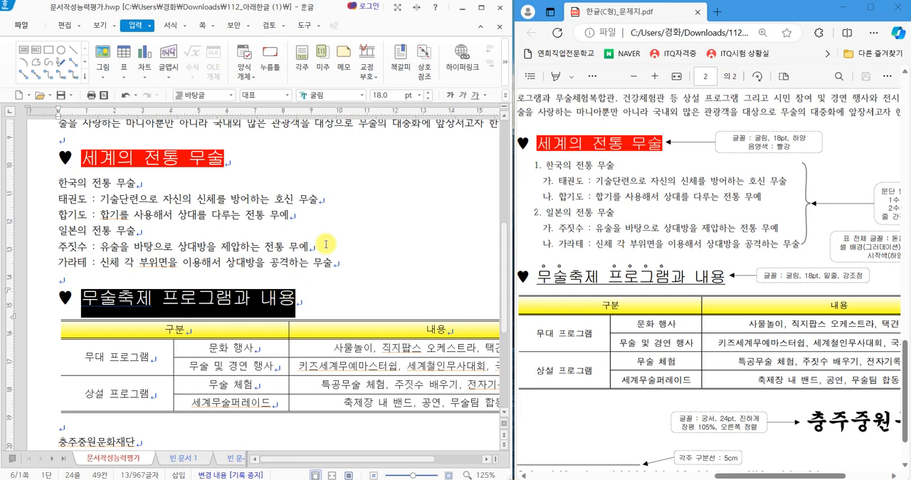
left_click(477, 98)
left_click(384, 262)
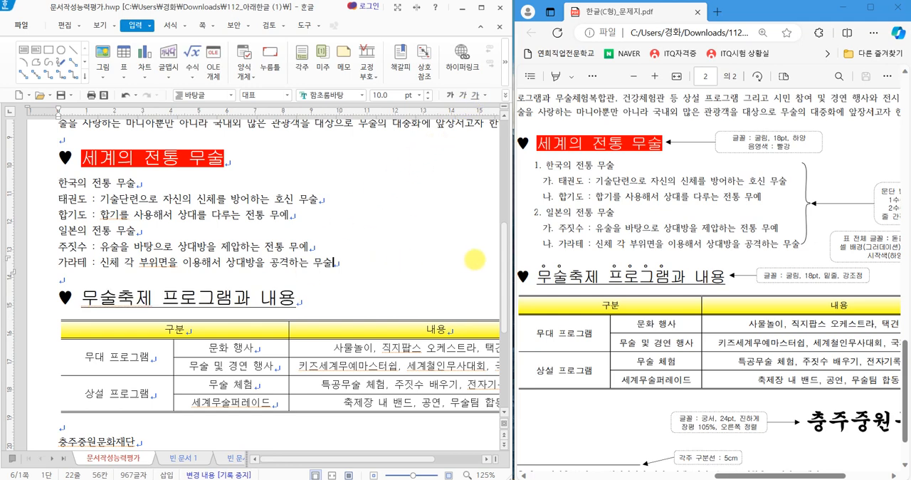
Add hollow-circle emphasis marks (강조점) above the word "무술" in the subheading "무술축제 프로그램과 내용".
mouse_move(550, 286)
left_mouse_down()
mouse_move(559, 259)
mouse_move(559, 286)
left_mouse_up()
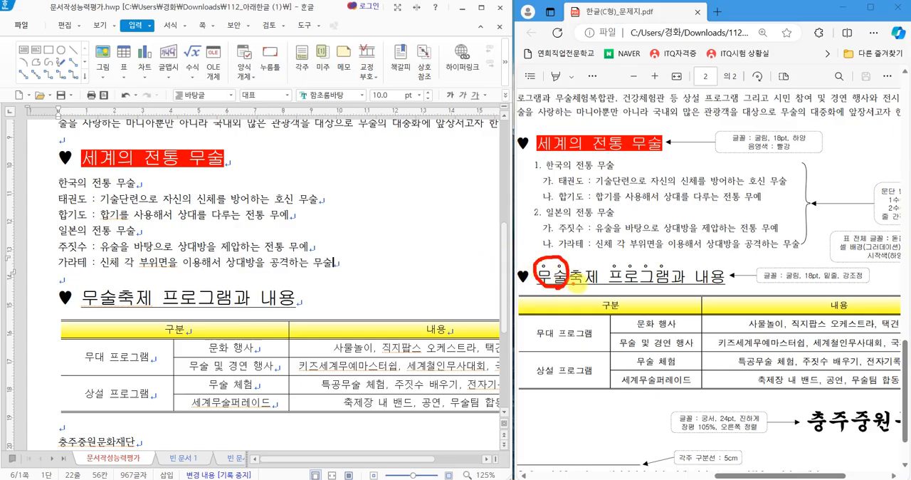
mouse_move(669, 285)
left_mouse_down()
mouse_move(602, 275)
mouse_move(666, 264)
mouse_move(639, 285)
left_mouse_up()
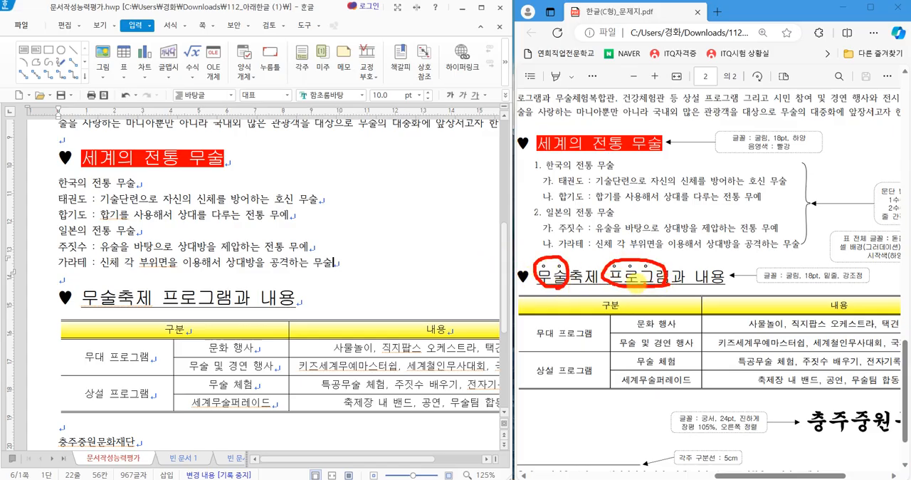
key("Escape")
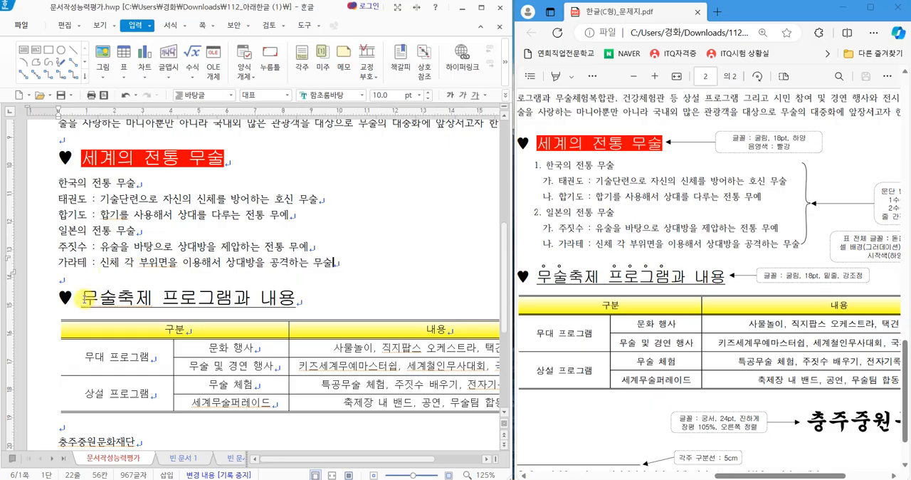
left_click_drag(83, 299, 108, 301)
right_click(108, 301)
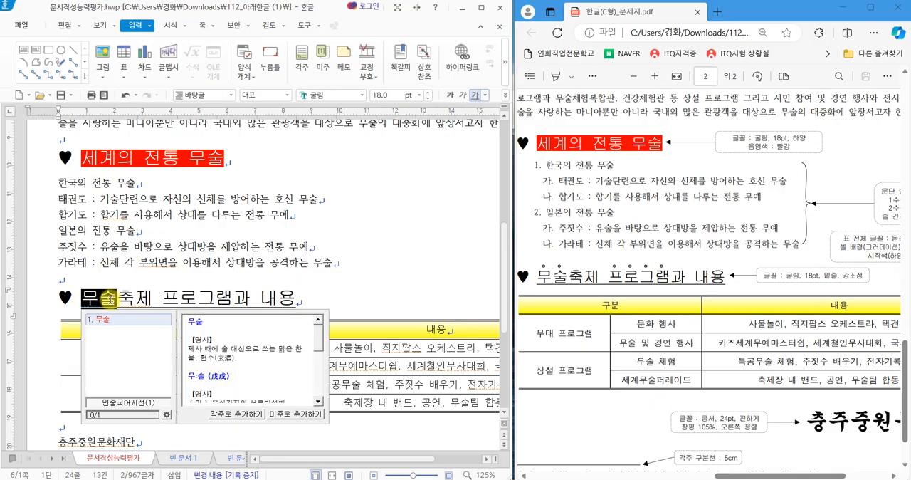
right_click(315, 268)
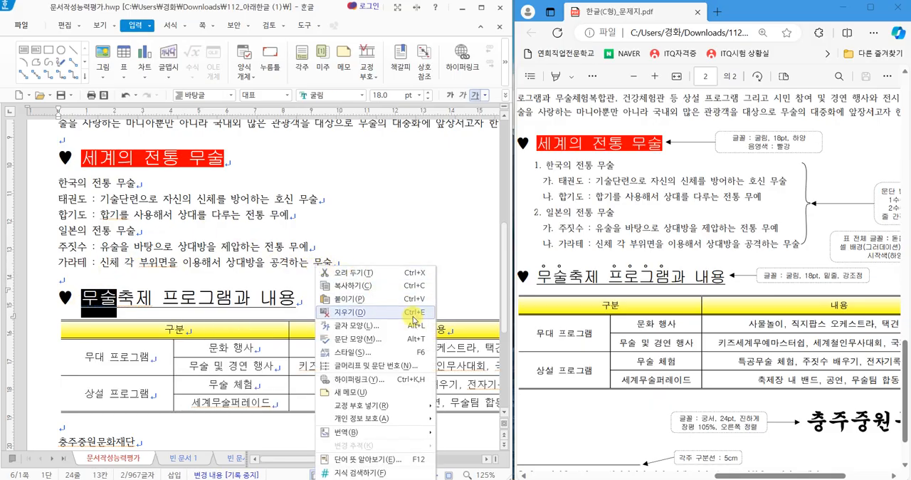
left_click(349, 325)
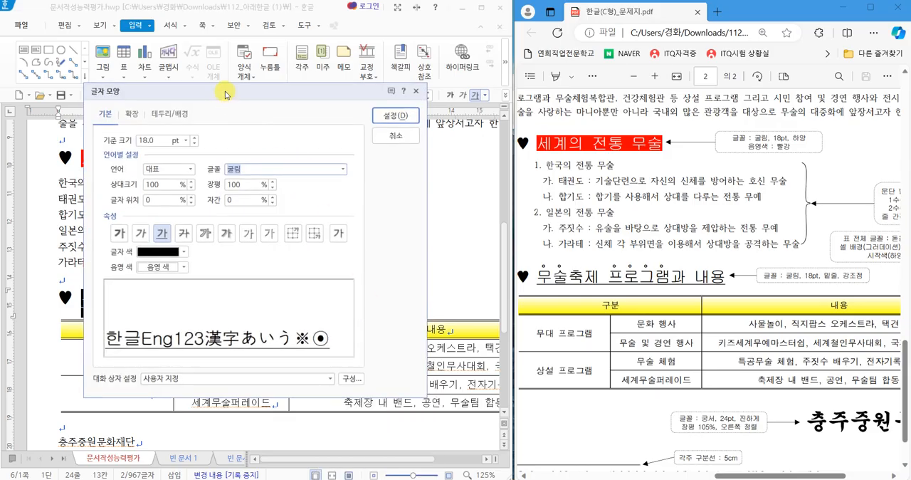
left_click_drag(230, 92, 283, 124)
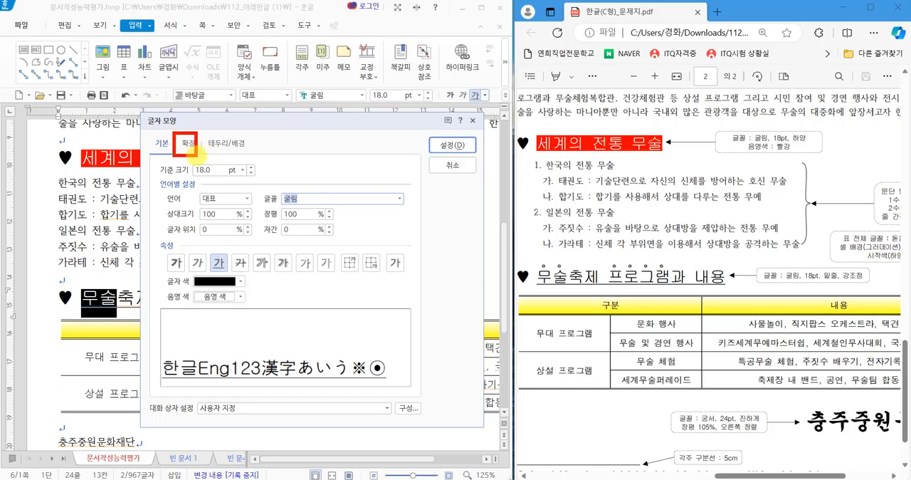
left_click(187, 143)
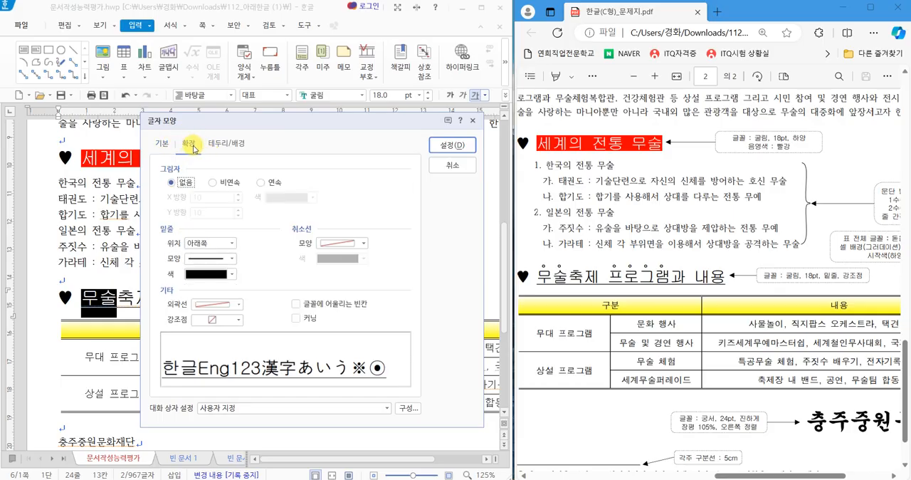
left_click(221, 320)
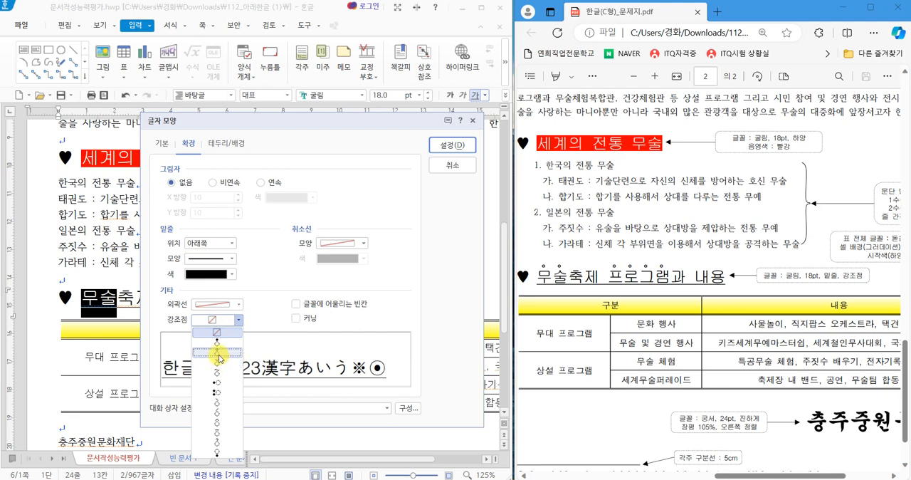
left_click(218, 352)
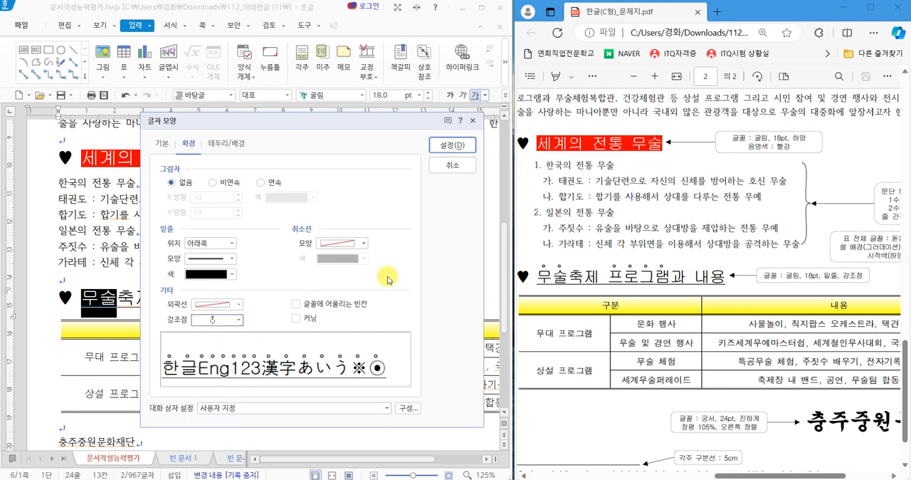
left_click(452, 145)
left_click(370, 286)
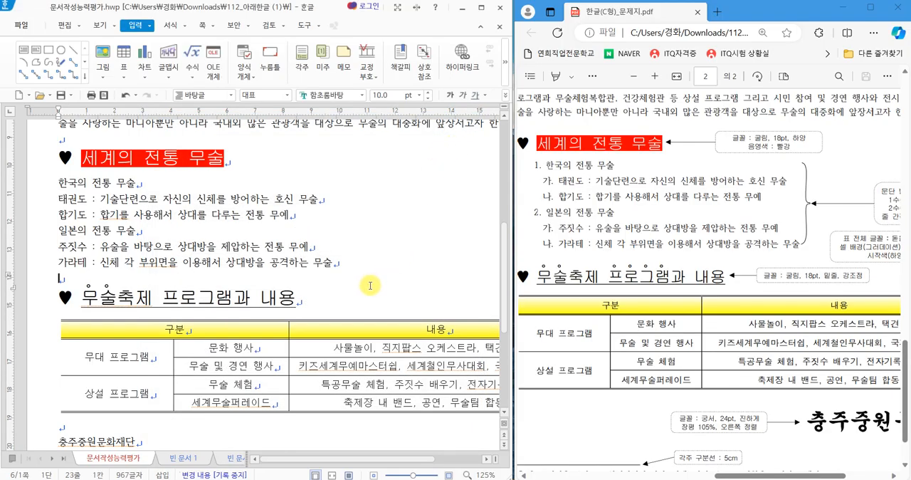
Add the same hollow-circle emphasis marks above the word "프로그램" in the underlined subheading.
left_click_drag(164, 295, 225, 298)
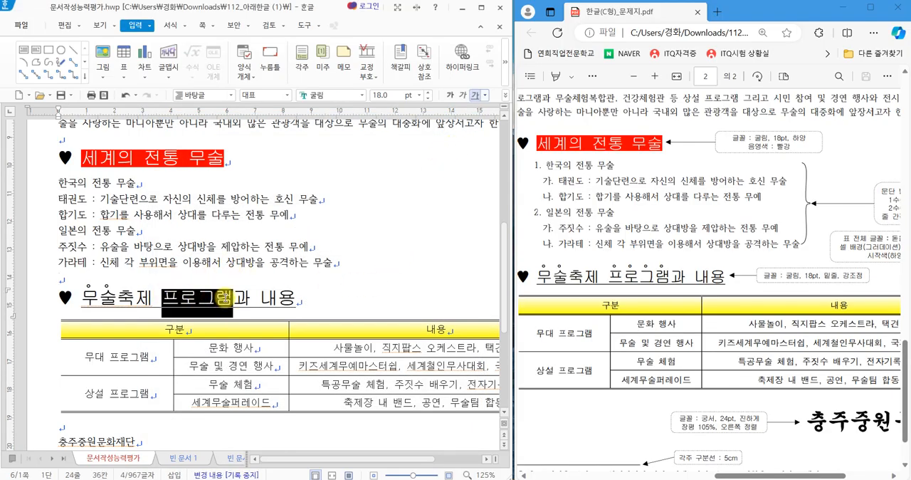
right_click(350, 240)
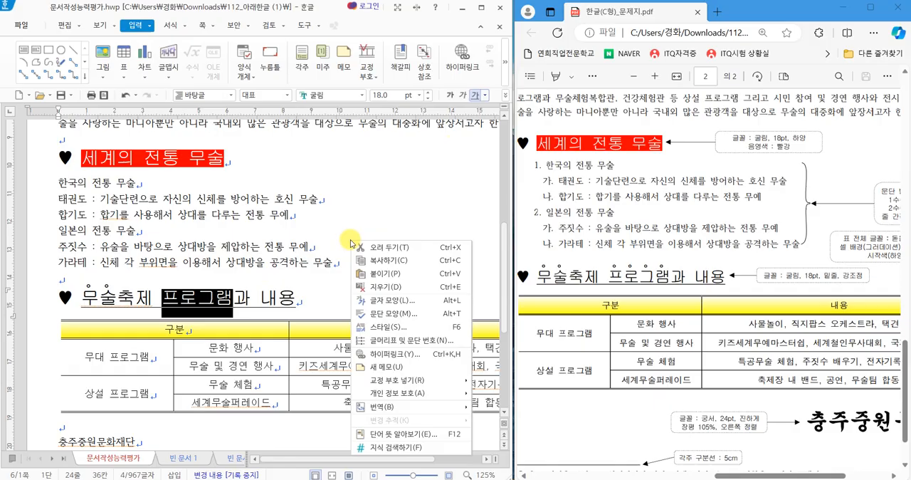
left_click(388, 300)
left_click_drag(227, 105, 299, 100)
left_click(235, 289)
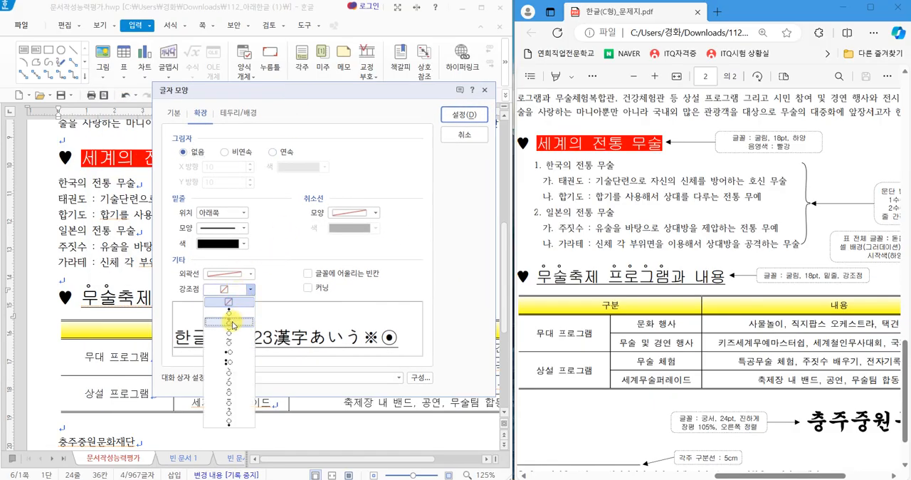
left_click(233, 324)
left_click(463, 114)
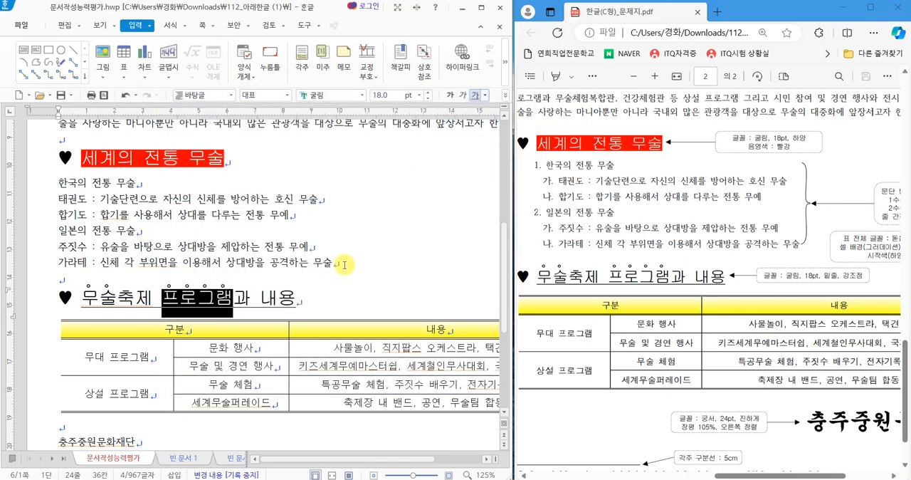
left_click(344, 264)
Set the closing organization name "충주중원문화재단" below the table to the 궁서 font at 24 pt.
scroll(343, 249, "down", 2)
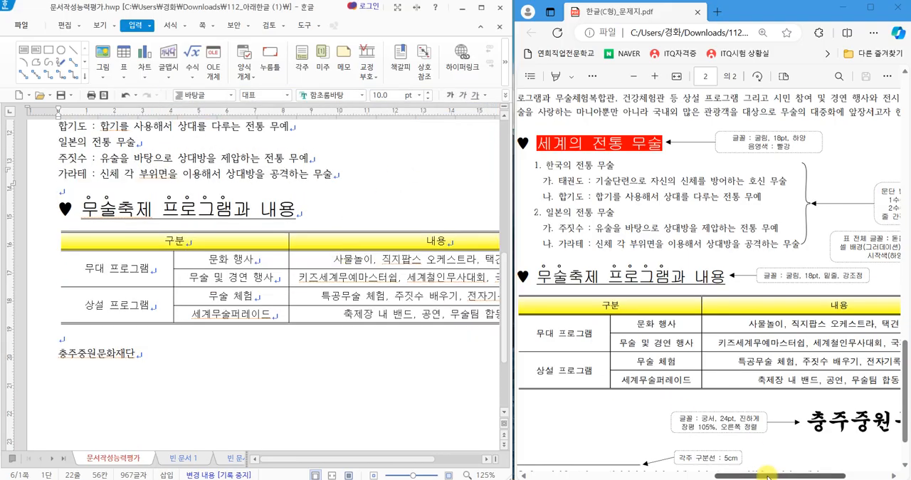
left_click_drag(769, 475, 796, 475)
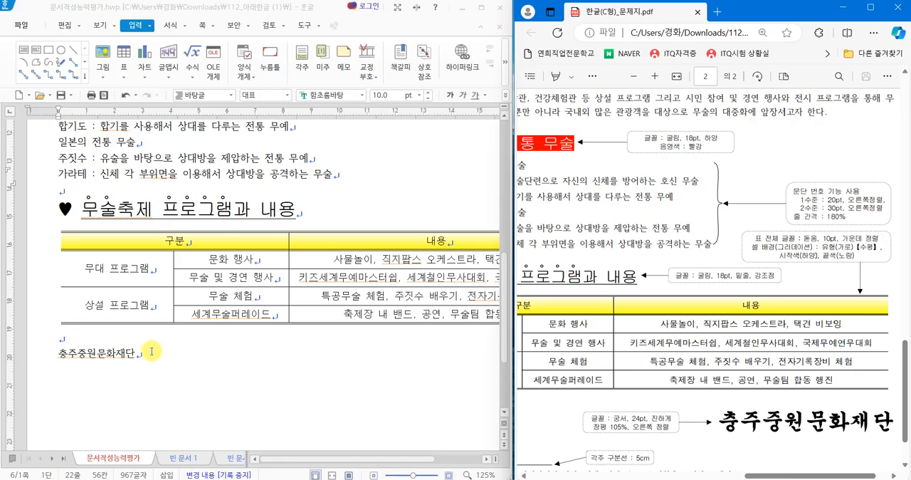
left_click_drag(150, 348, 57, 346)
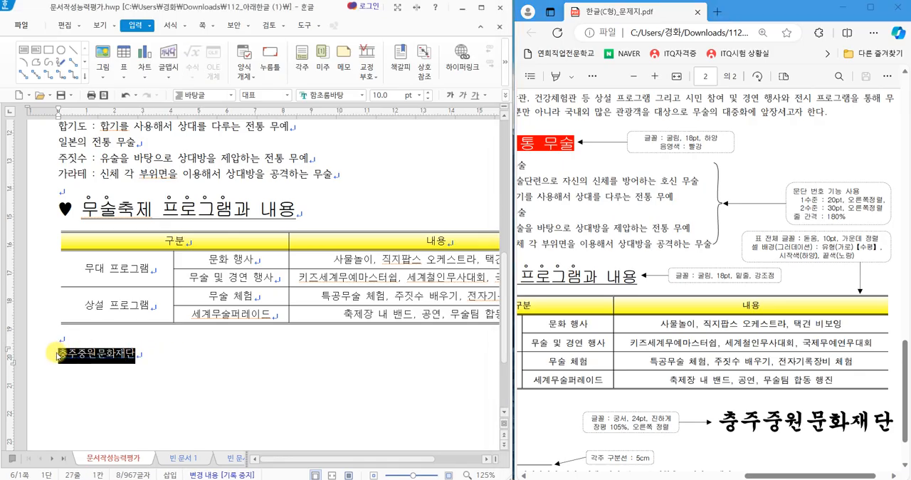
left_click(362, 95)
left_click_drag(522, 249, 525, 114)
left_click(427, 141)
left_click(427, 95)
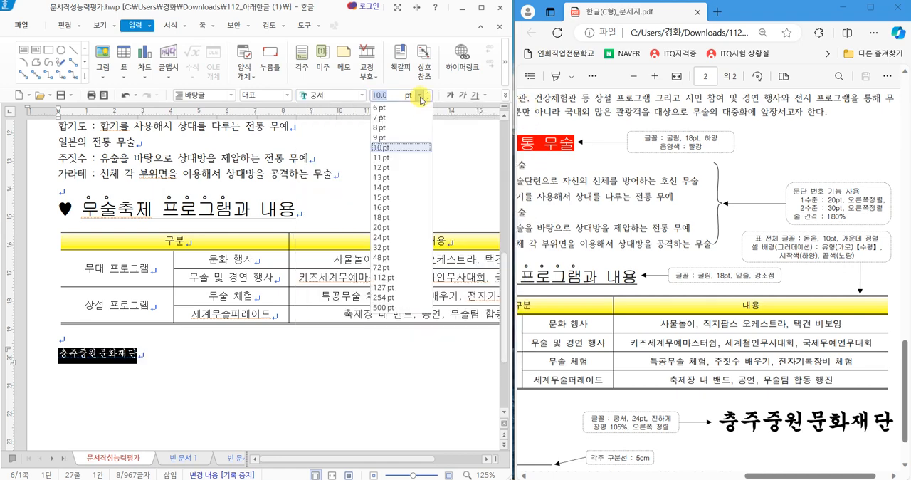
left_click(394, 239)
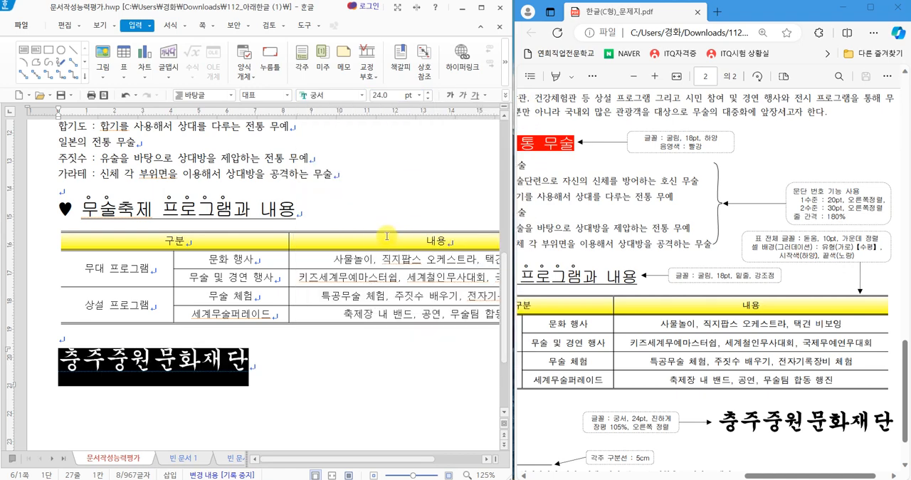
Make the organization name "충주중원문화재단" bold and align it to the right.
left_click(450, 95)
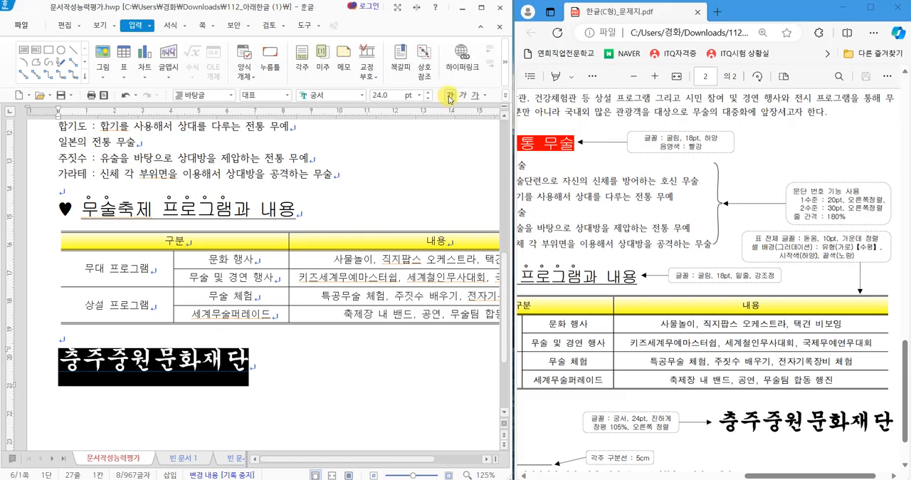
left_click(505, 95)
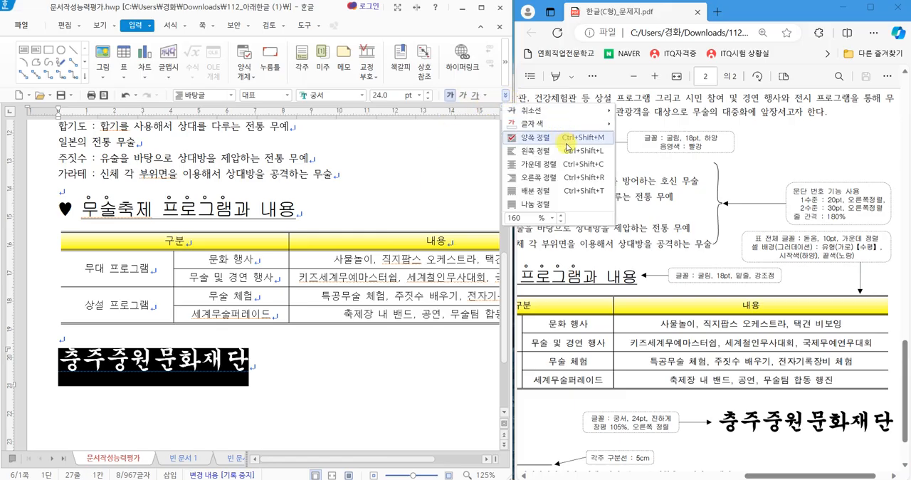
left_click(551, 177)
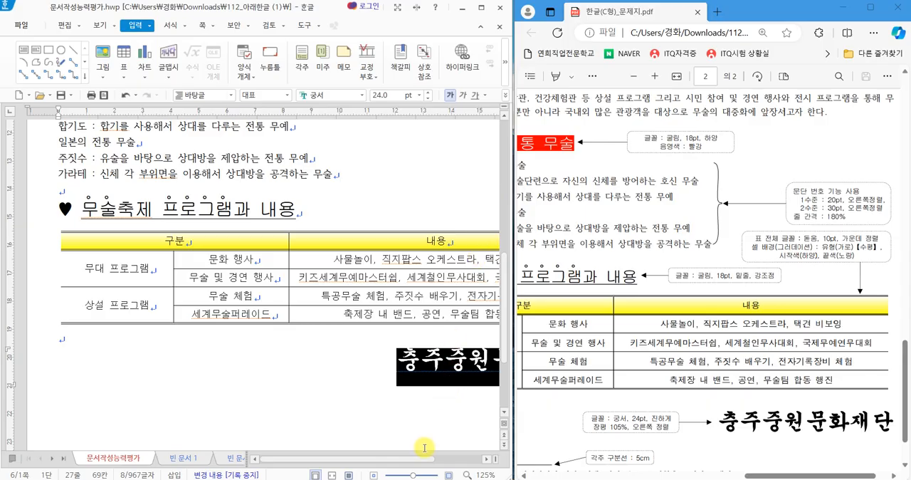
Set the character width (장평) of the organization name "충주중원문화재단" to 105%.
left_click_drag(420, 459, 470, 457)
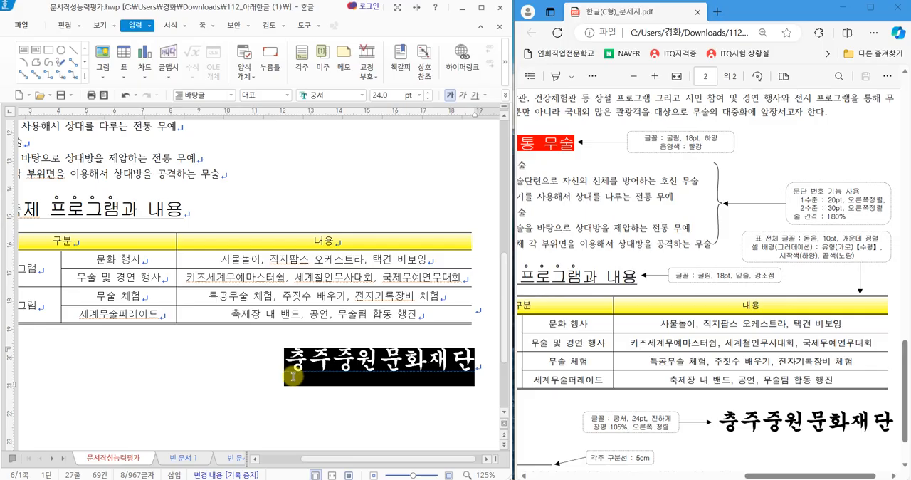
right_click(205, 343)
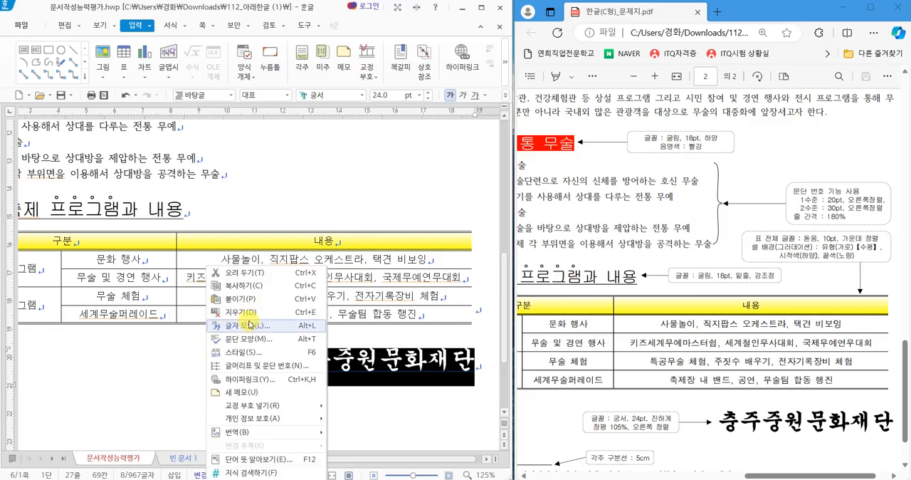
left_click(249, 325)
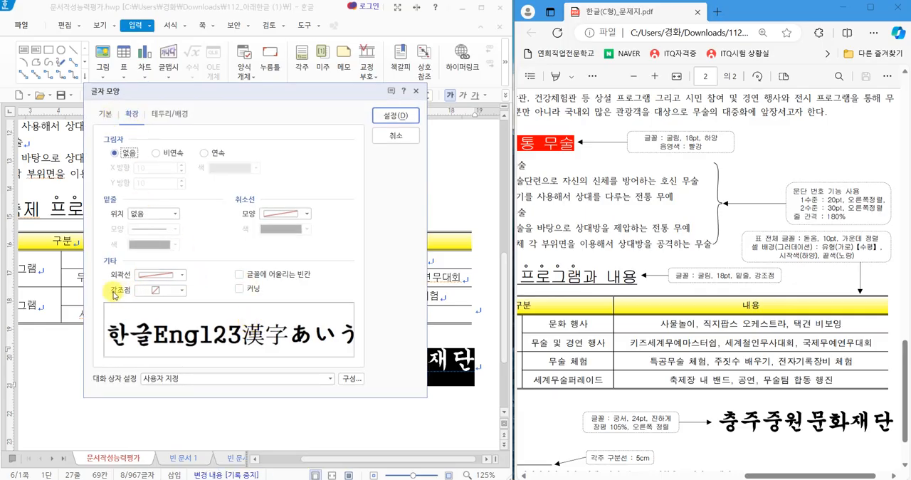
left_click(104, 116)
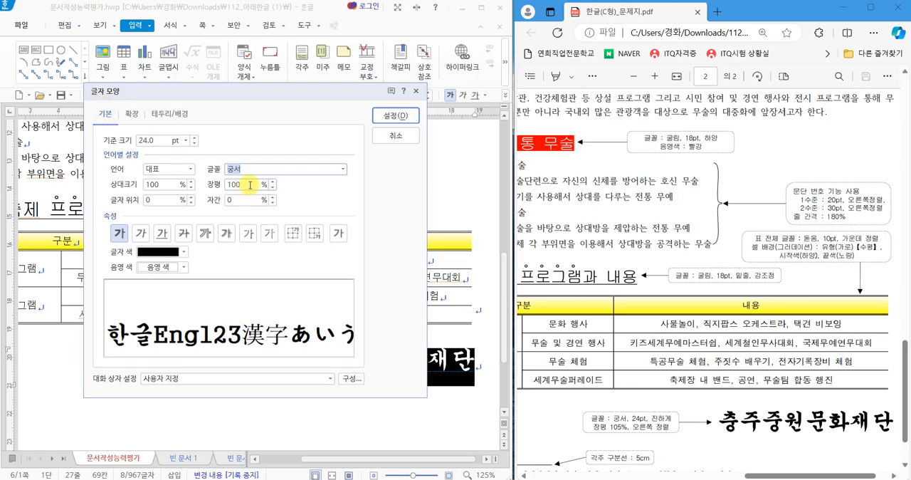
left_click(274, 181)
left_click(274, 182)
left_click(273, 181)
left_click(273, 182)
left_click(273, 181)
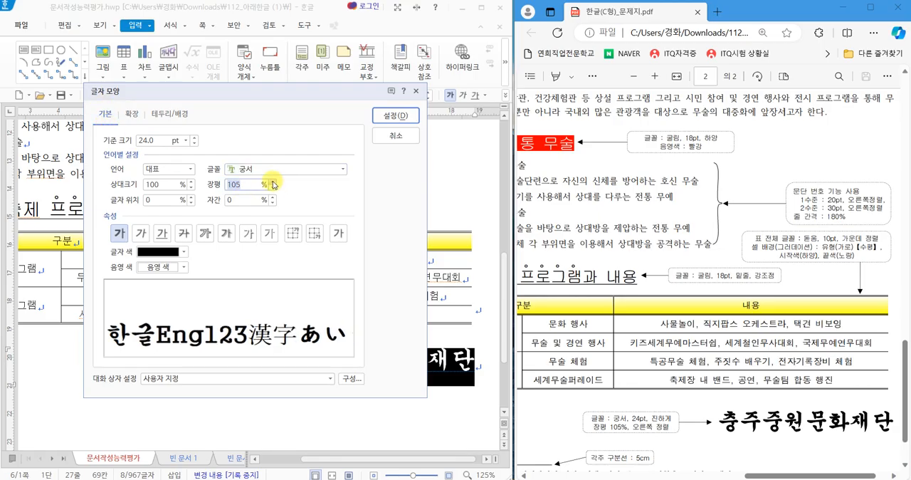
left_click(383, 115)
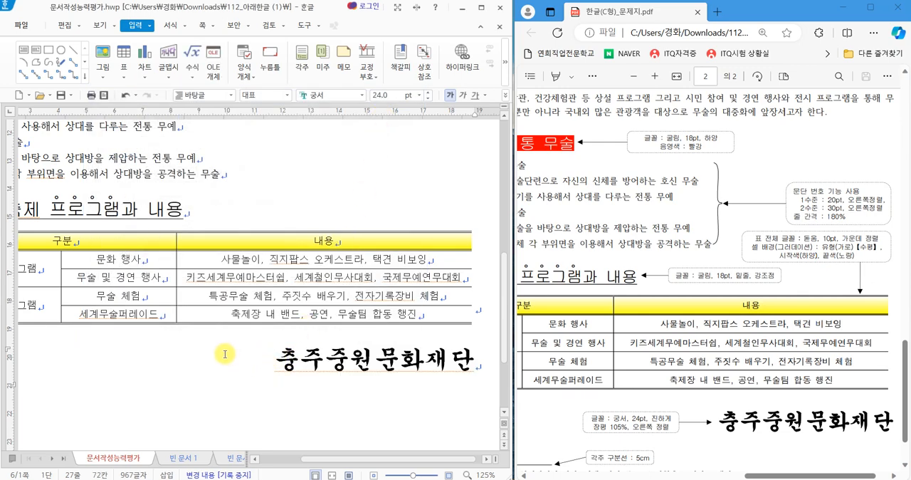
Examine the exam sheet's paragraph-numbering layout and instructions for the list under "세계의 전통 무술".
scroll(97, 321, "up", 3)
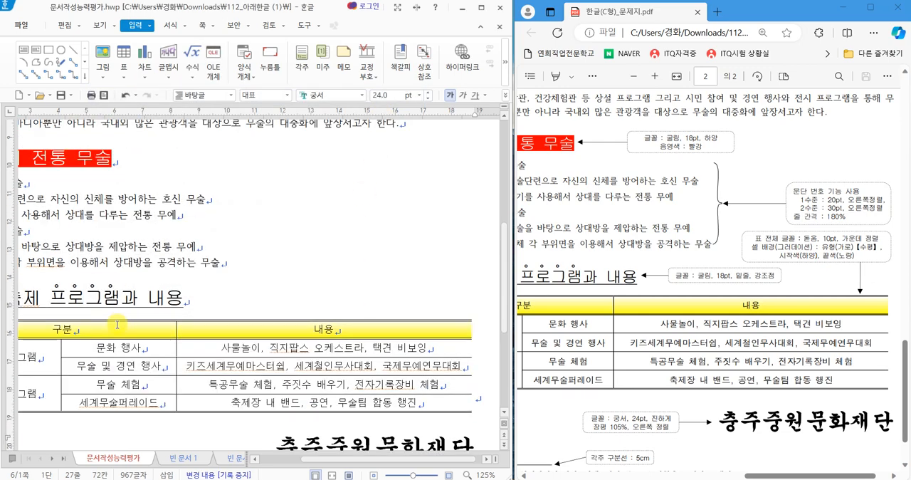
left_click_drag(313, 461, 264, 460)
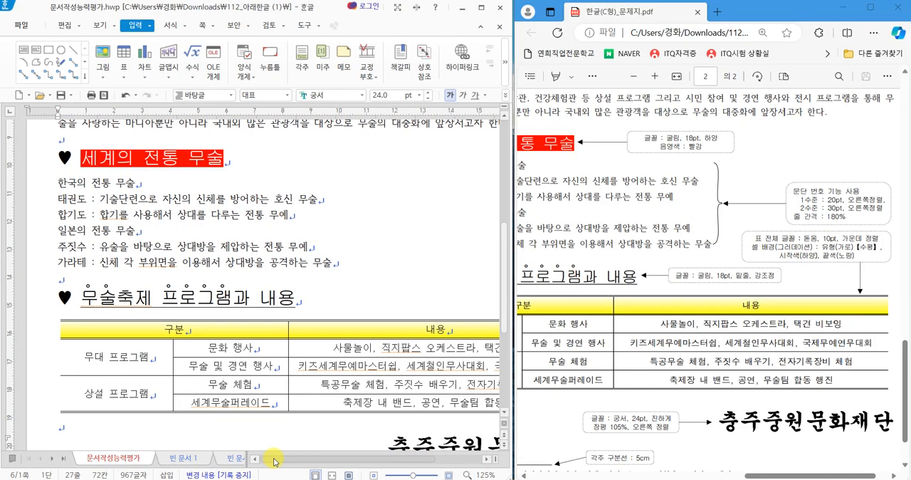
left_click(635, 319)
scroll(645, 334, "up", 1)
scroll(647, 336, "up", 2)
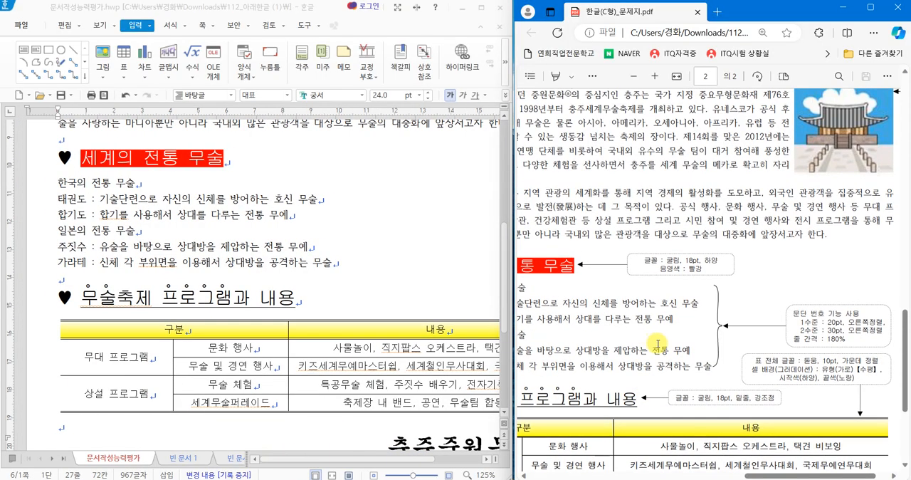
scroll(657, 344, "down", 1)
left_click_drag(755, 475, 726, 475)
scroll(724, 427, "up", 1)
scroll(726, 428, "down", 2)
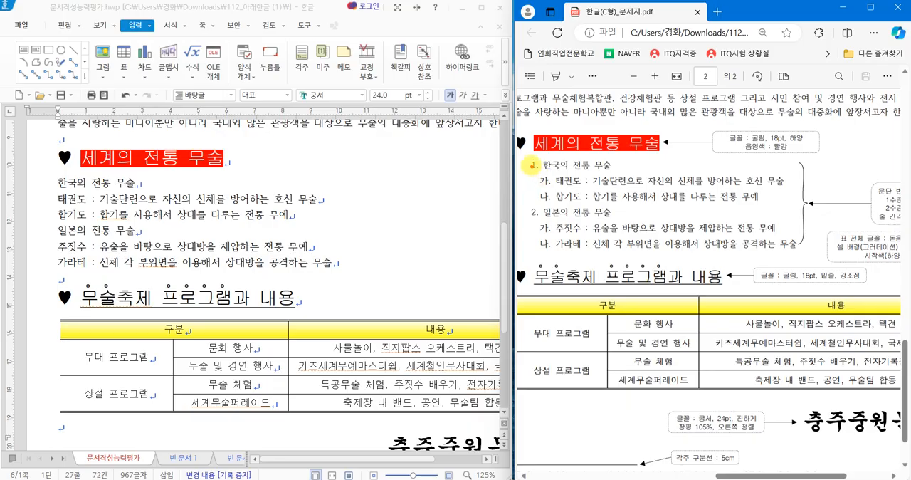
Check the exam sheet's first- and second-level numbers and the line spacing required for the list.
mouse_move(525, 166)
left_mouse_down()
mouse_move(542, 162)
mouse_move(535, 174)
left_mouse_up()
left_click_drag(532, 206, 530, 214)
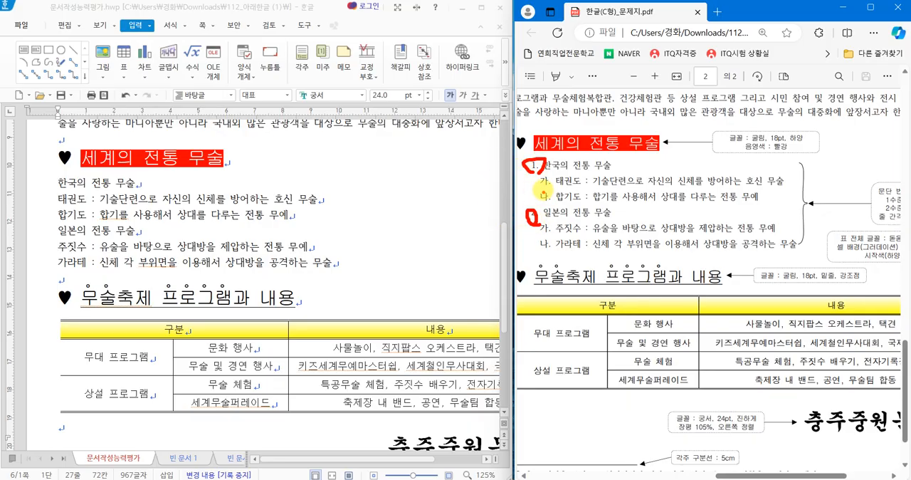
mouse_move(579, 247)
left_mouse_down()
mouse_move(574, 261)
mouse_move(593, 261)
left_mouse_up()
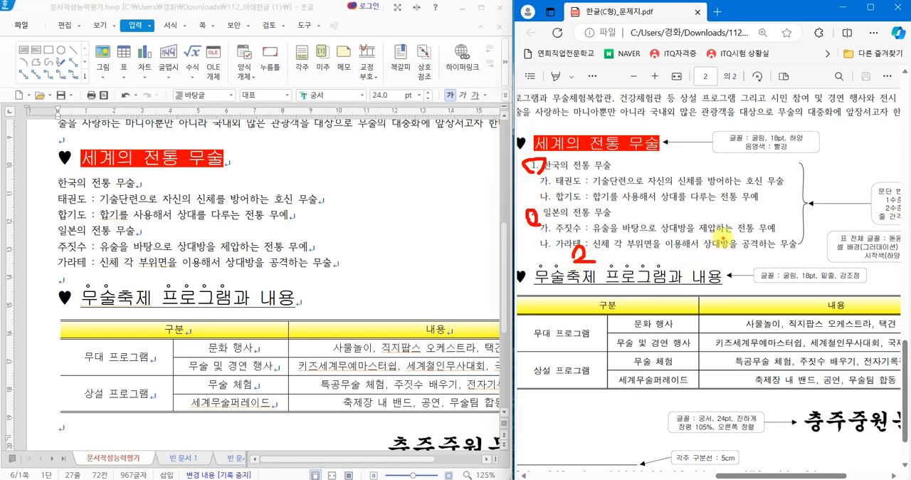
key("Escape")
left_click_drag(767, 474, 809, 475)
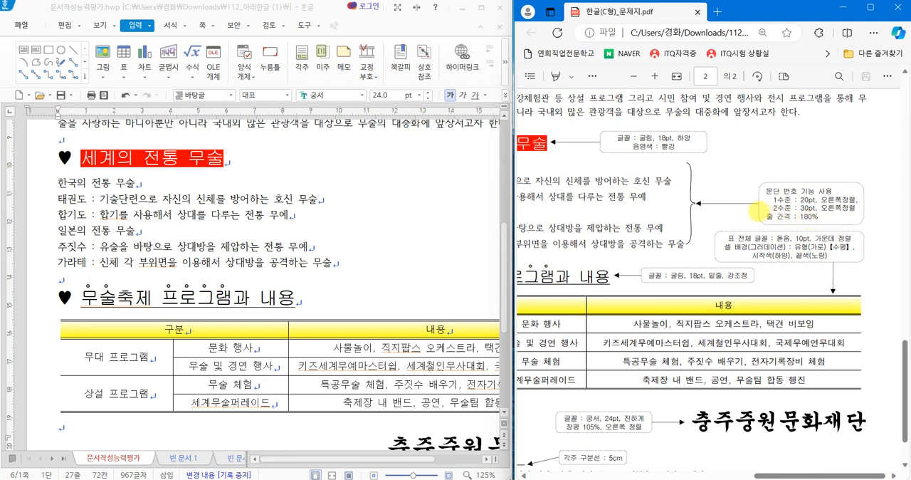
left_click_drag(757, 210, 829, 226)
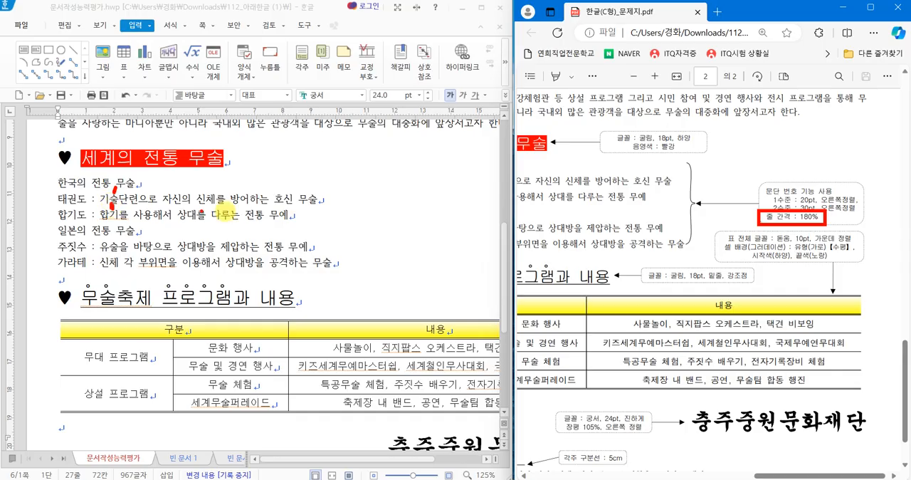
key("Escape")
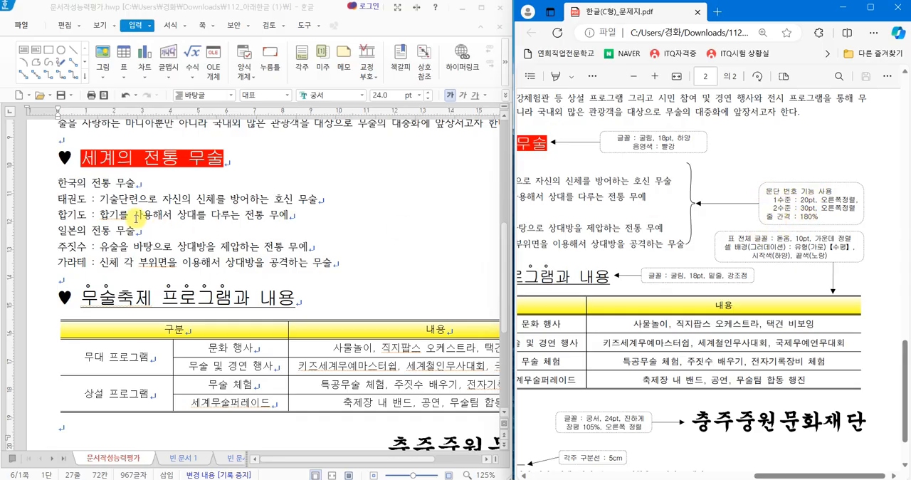
Set the line spacing of the six list lines under "세계의 전통 무술" to 180%.
left_click_drag(57, 183, 338, 264)
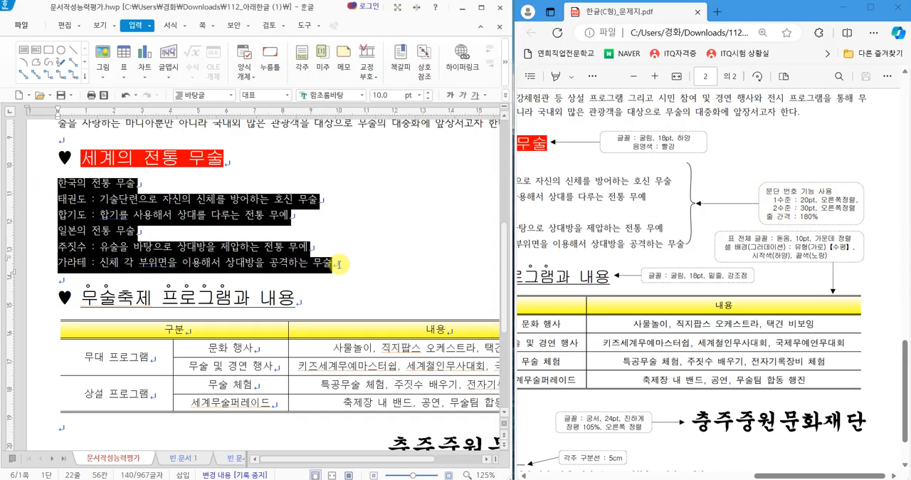
left_click(504, 95)
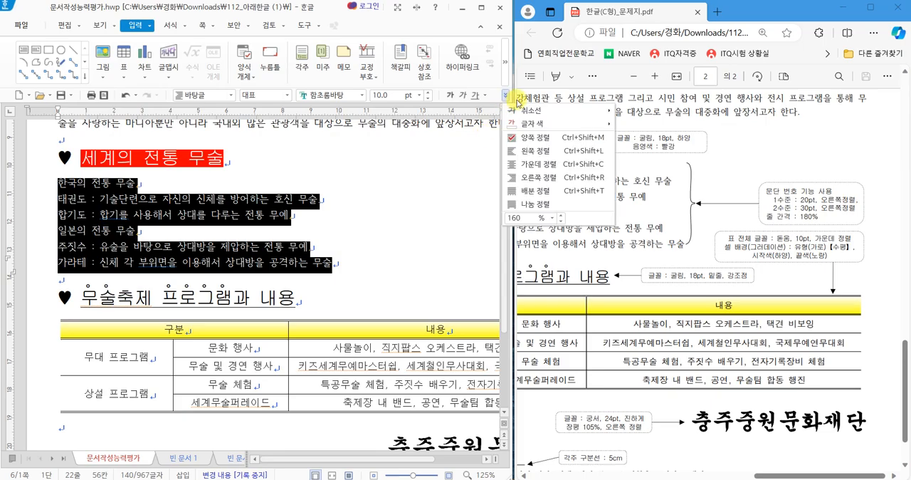
left_click(552, 217)
left_click(530, 260)
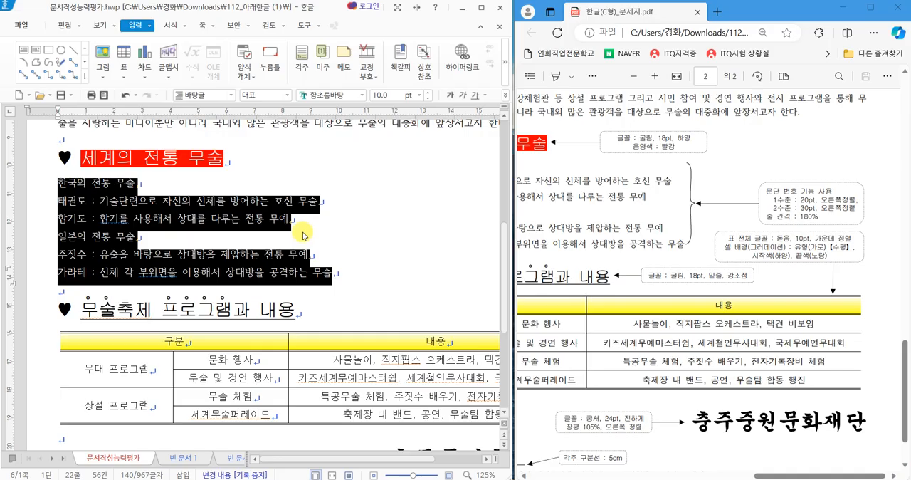
Choose the "1. 가. 1) 가)" paragraph number format for the six selected lines, matching the exam sheet's numbering.
right_click(355, 202)
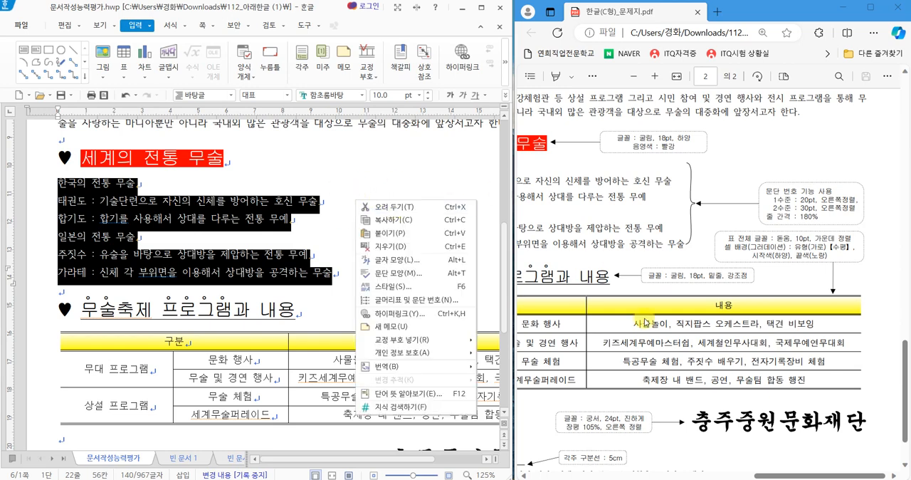
left_click_drag(761, 475, 719, 475)
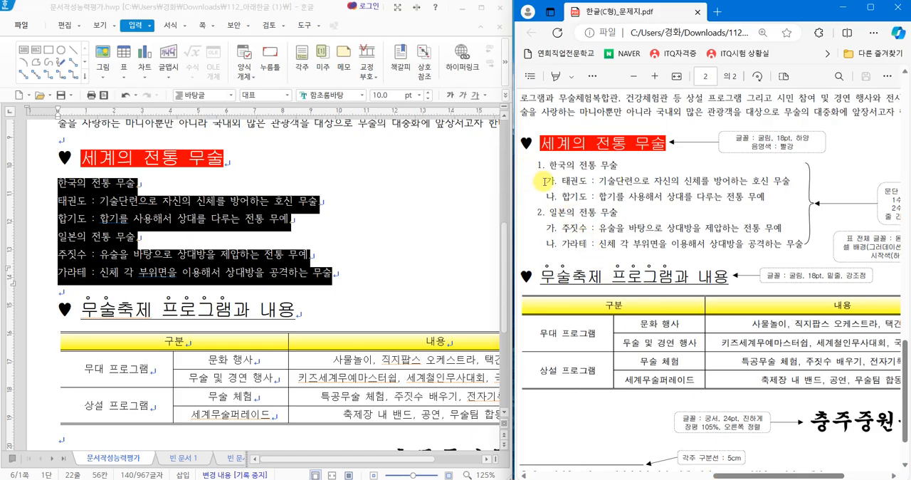
key("ctrl+2")
mouse_move(551, 168)
left_mouse_down()
mouse_move(532, 165)
mouse_move(551, 165)
mouse_move(538, 182)
mouse_move(554, 181)
left_mouse_up()
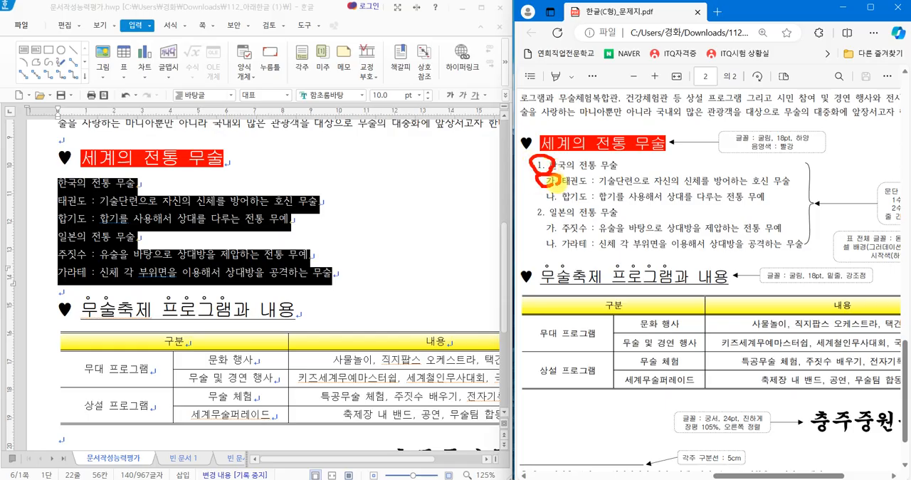
key("Escape")
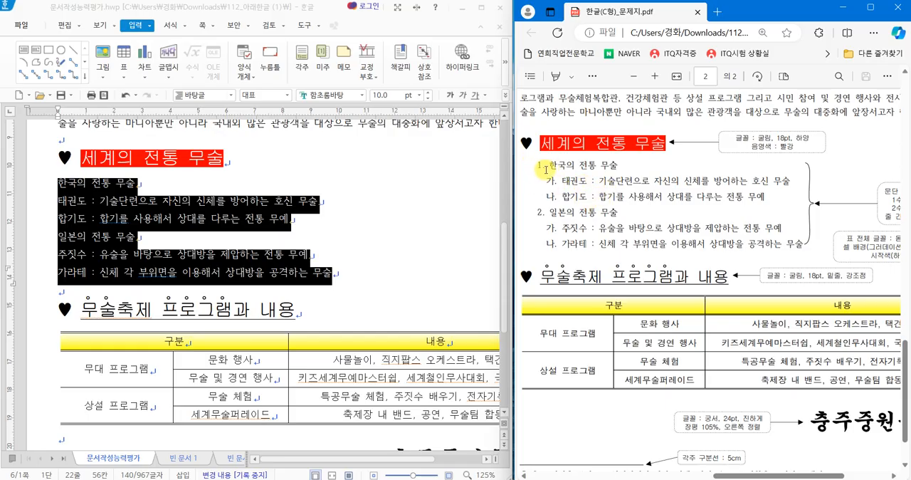
left_click_drag(731, 476, 759, 476)
right_click(244, 210)
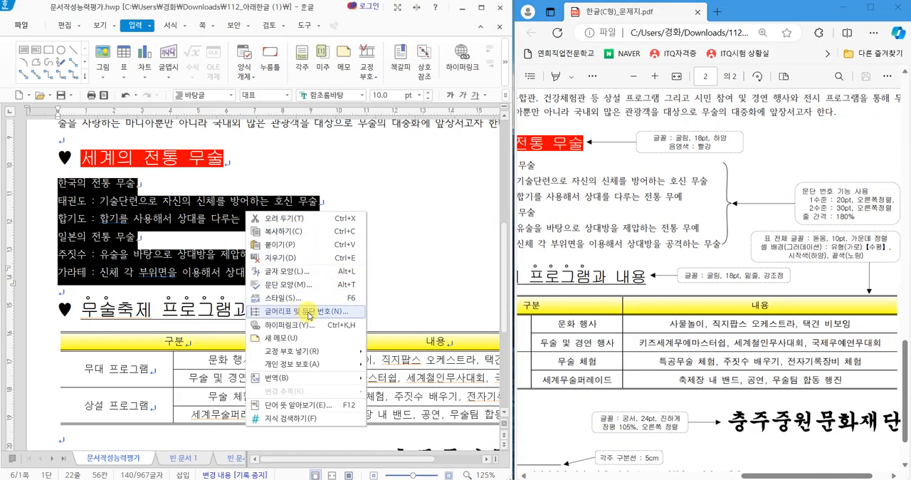
left_click(315, 311)
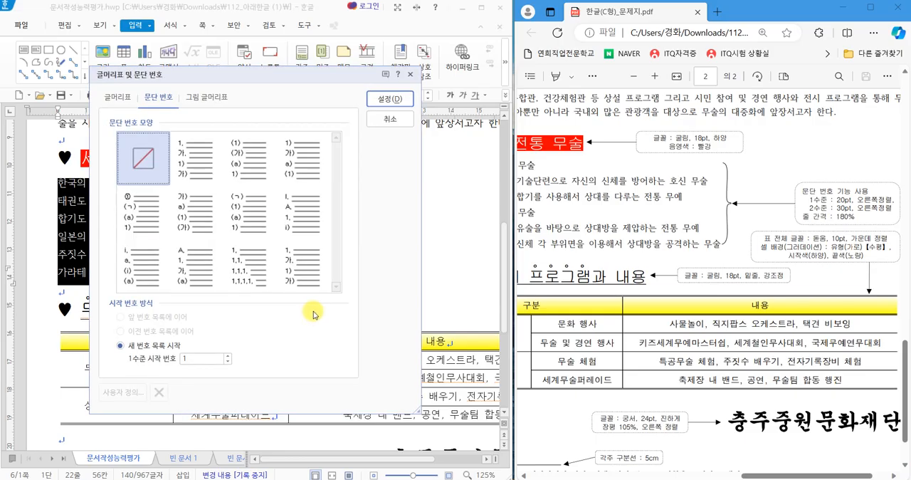
left_click(209, 154)
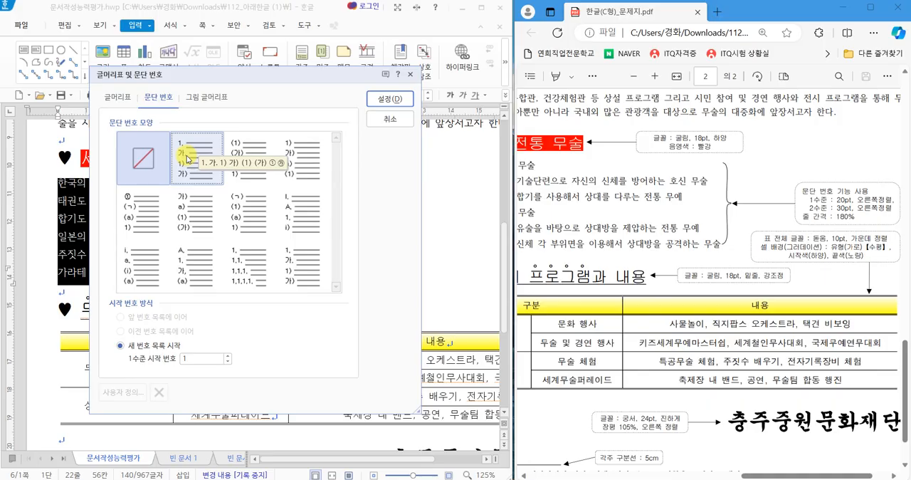
left_click(184, 163)
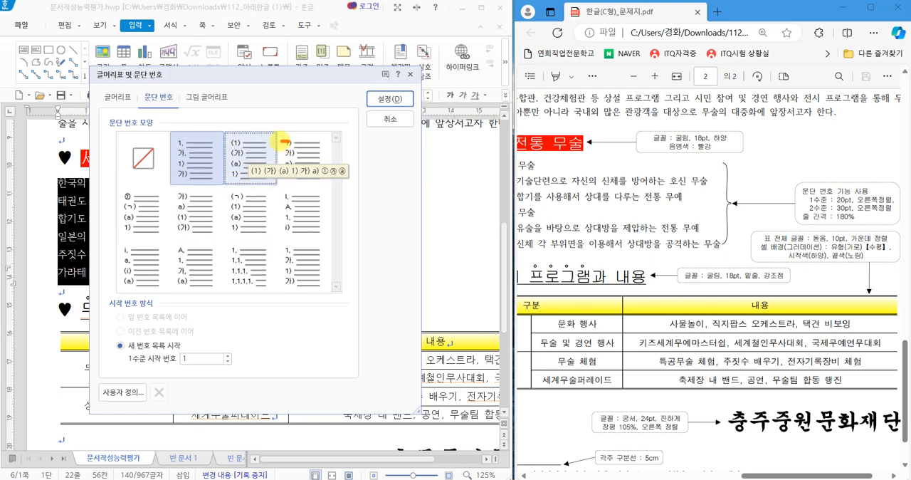
Open the user-defined settings (사용자 정의) of the "1. 가. 1) 가)" paragraph number format.
mouse_move(280, 142)
left_mouse_down()
mouse_move(267, 141)
mouse_move(266, 152)
left_mouse_up()
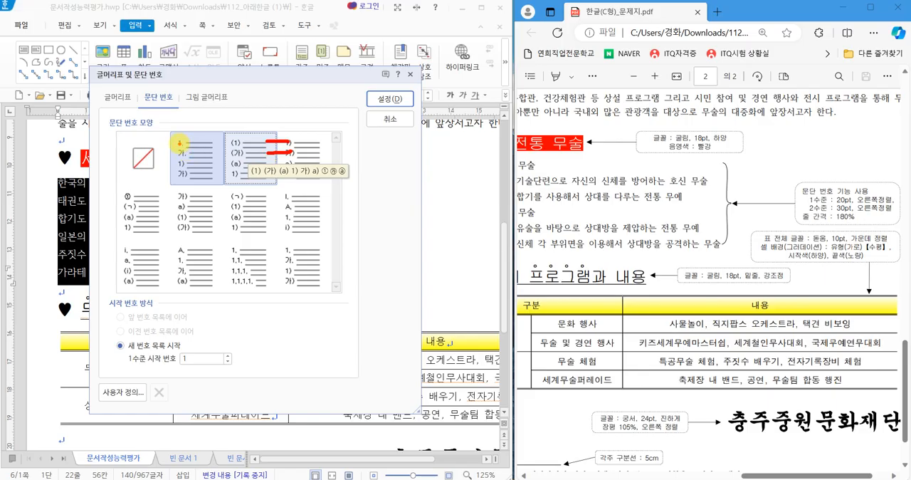
left_click_drag(188, 116, 235, 76)
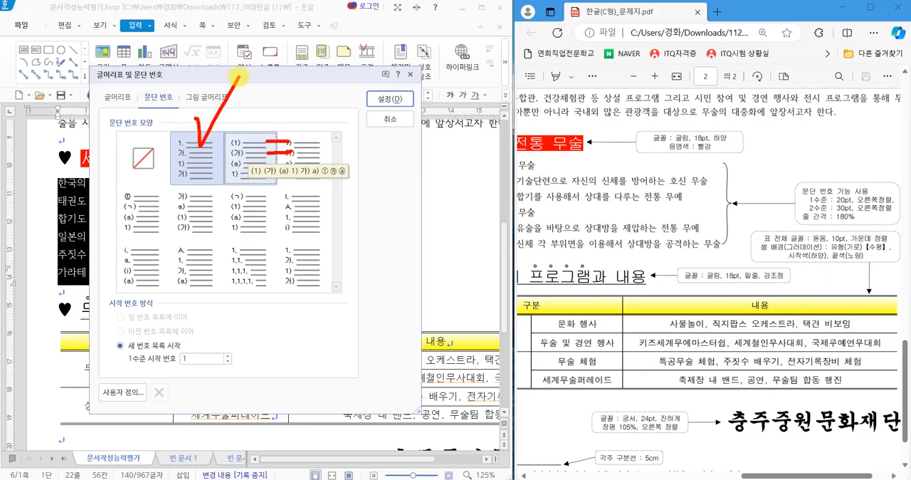
mouse_move(145, 400)
left_mouse_down()
mouse_move(107, 368)
mouse_move(146, 388)
left_mouse_up()
left_click_drag(140, 387, 143, 402)
key("Escape")
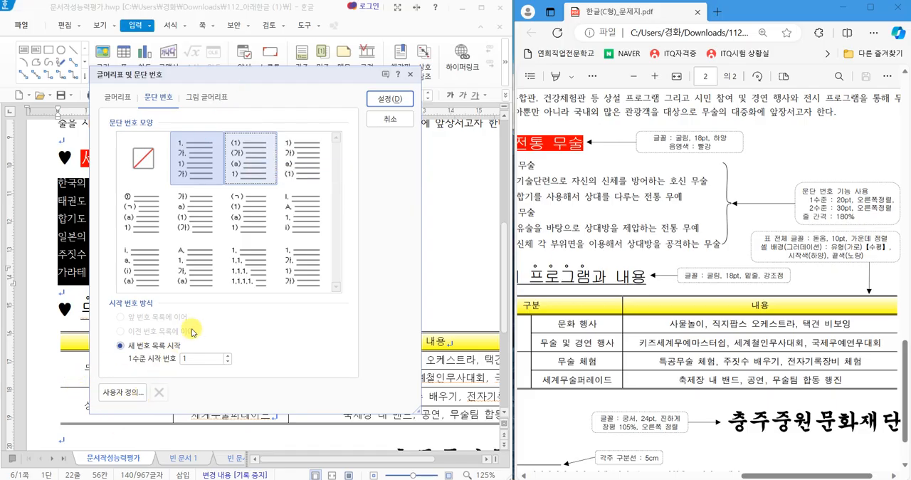
left_click(204, 169)
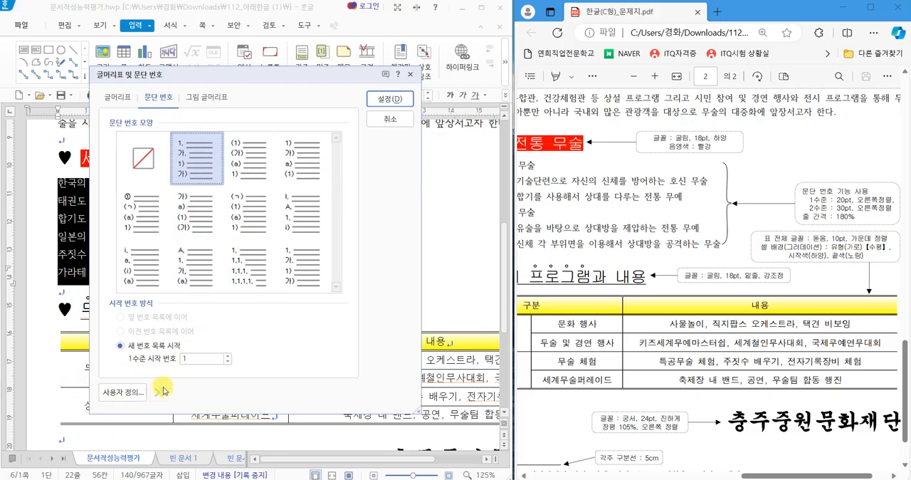
left_click(122, 399)
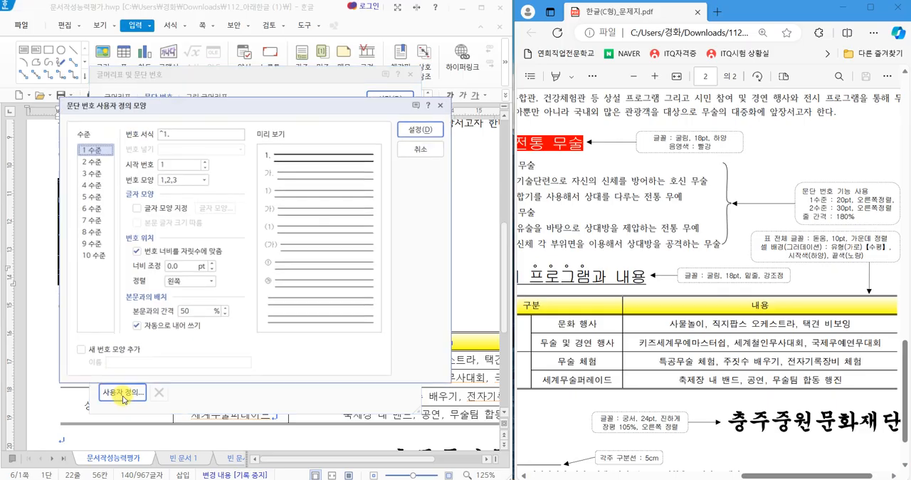
left_click_drag(222, 111, 237, 121)
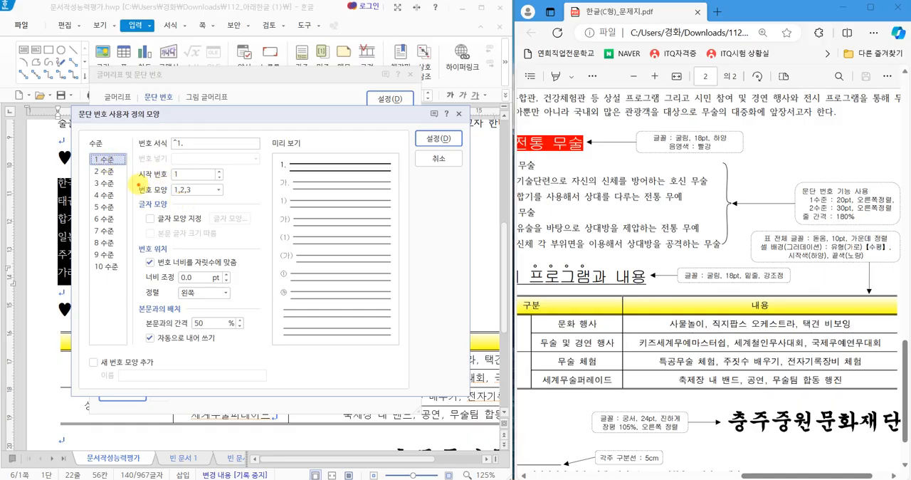
Set the 1 수준 number's width adjustment (너비 조정) to 20 pt and its alignment to 오른쪽.
left_click_drag(130, 178, 230, 200)
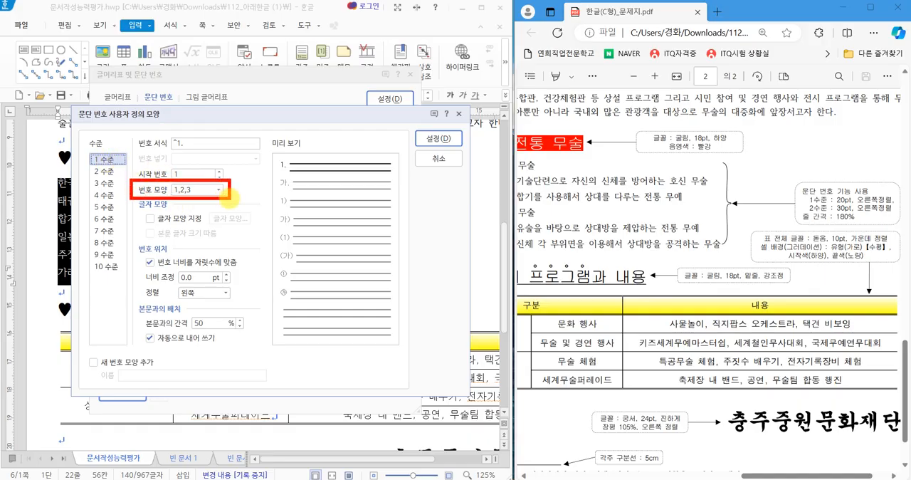
mouse_move(434, 222)
left_mouse_down()
mouse_move(417, 242)
mouse_move(449, 247)
mouse_move(431, 218)
mouse_move(431, 243)
left_mouse_up()
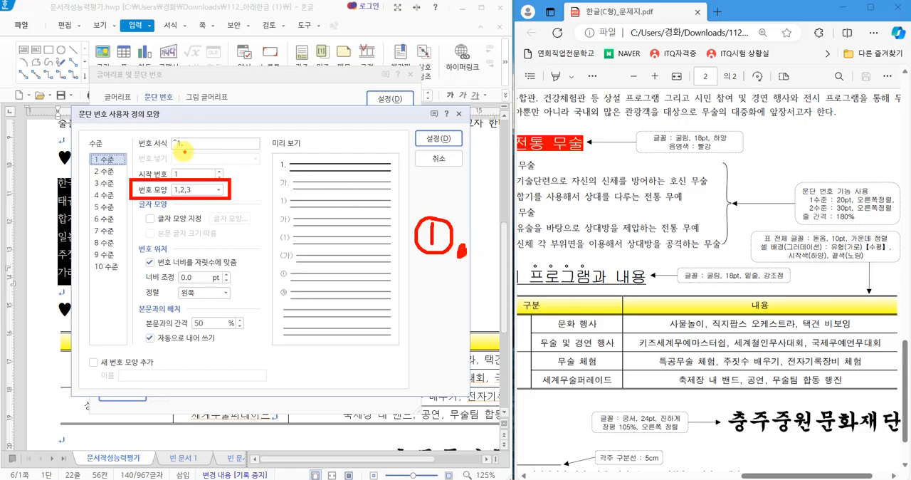
left_click_drag(174, 148, 187, 150)
mouse_move(212, 116)
left_mouse_down()
mouse_move(234, 116)
mouse_move(248, 147)
mouse_move(268, 151)
left_mouse_up()
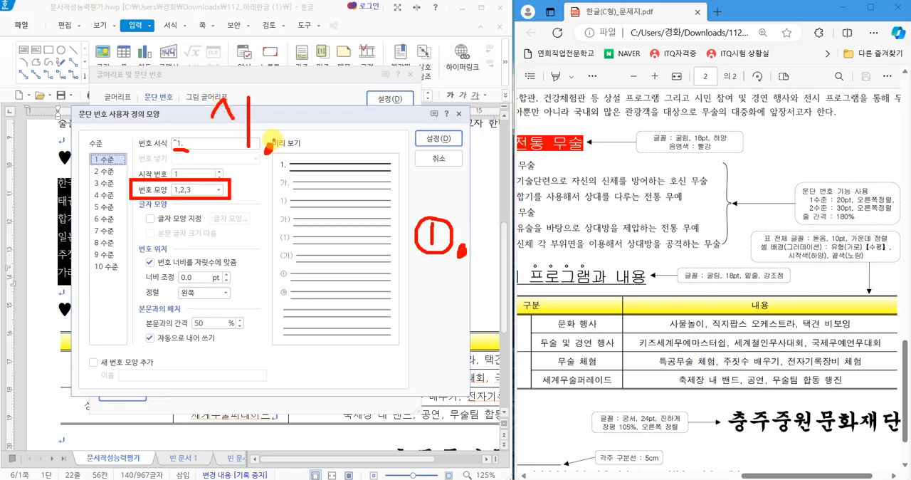
key("Escape")
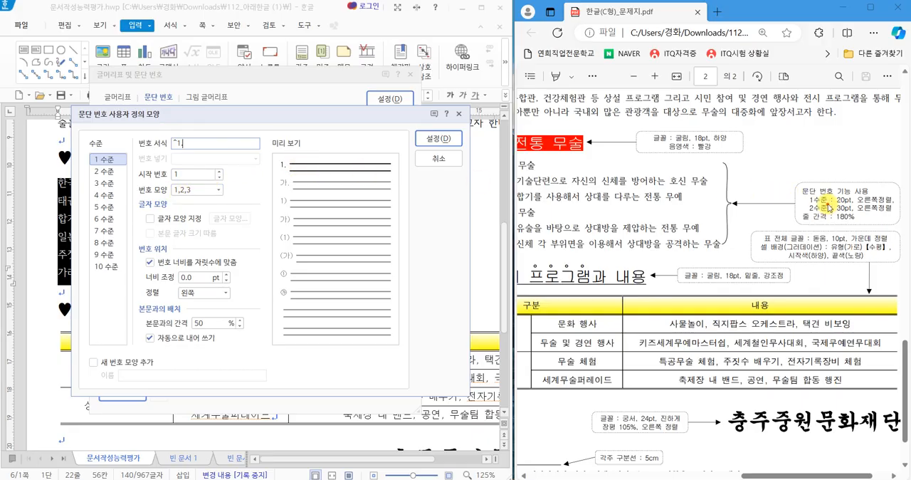
left_click_drag(798, 193, 892, 205)
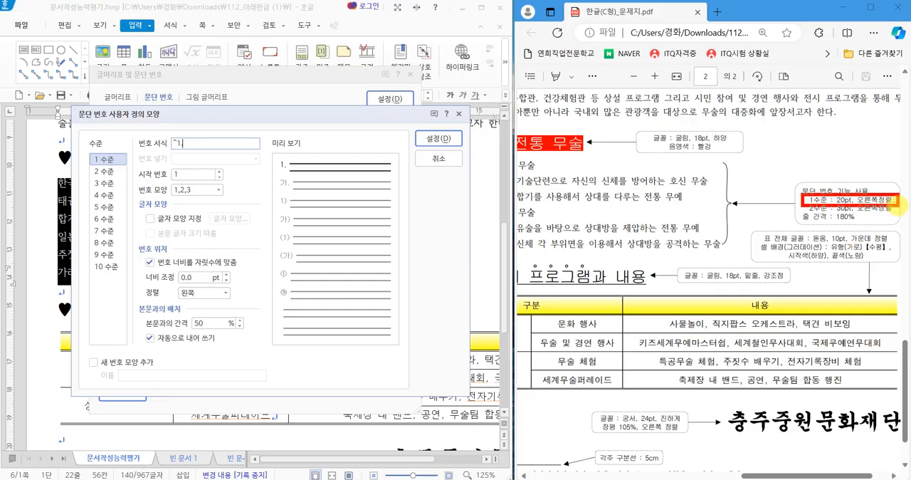
left_click_drag(123, 238, 257, 305)
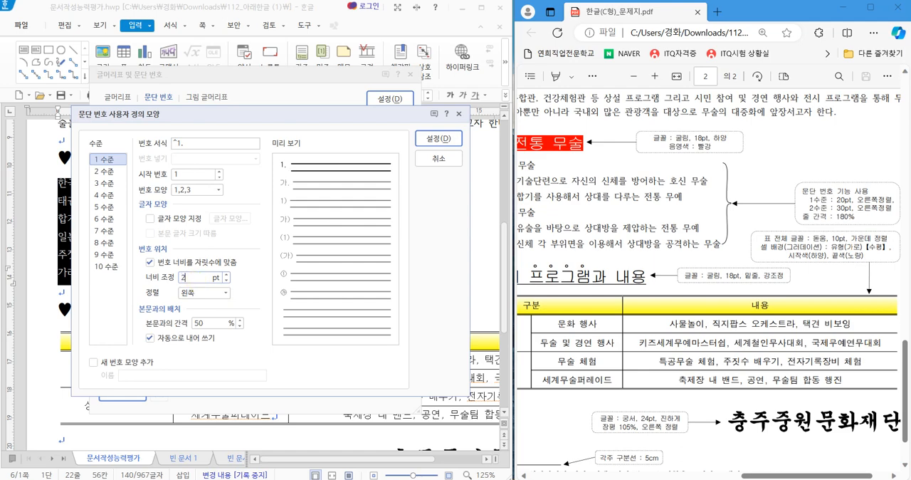
type("0")
left_click(206, 292)
left_click(207, 327)
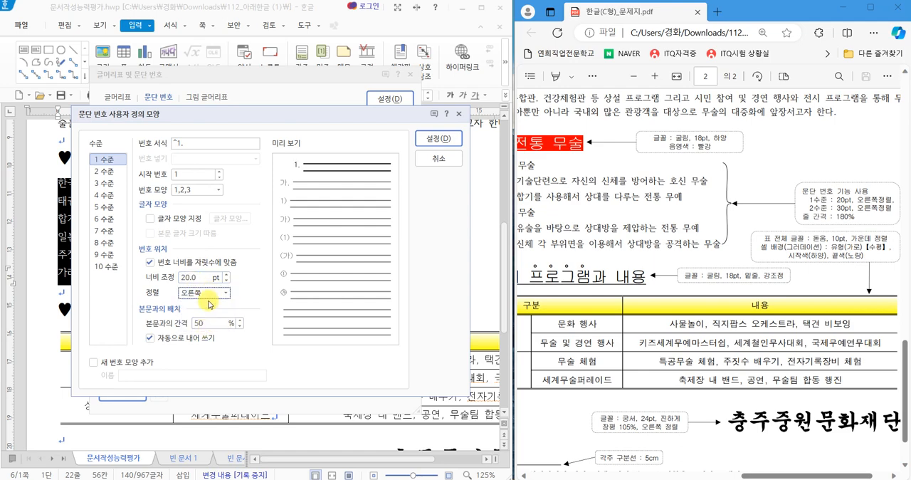
Set the 2 수준 number's width adjustment to 30 pt with 오른쪽 alignment and accept the custom number format.
left_click(104, 171)
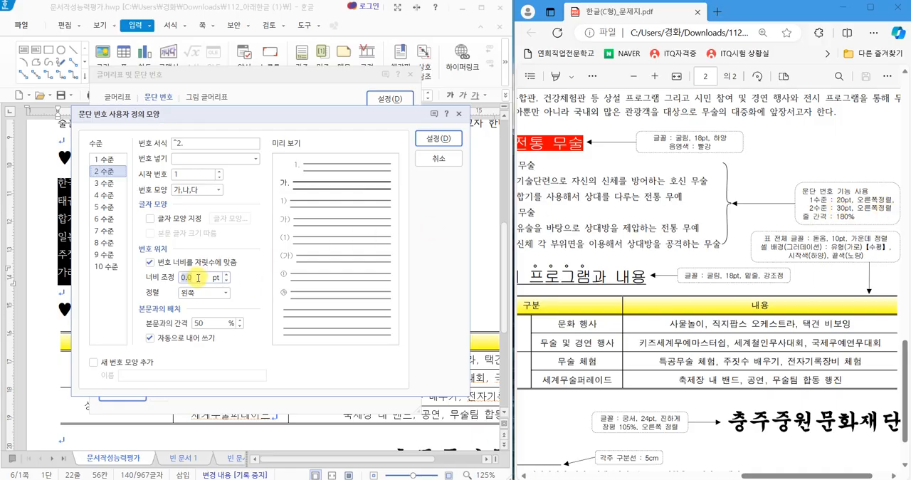
type("30")
left_click(224, 293)
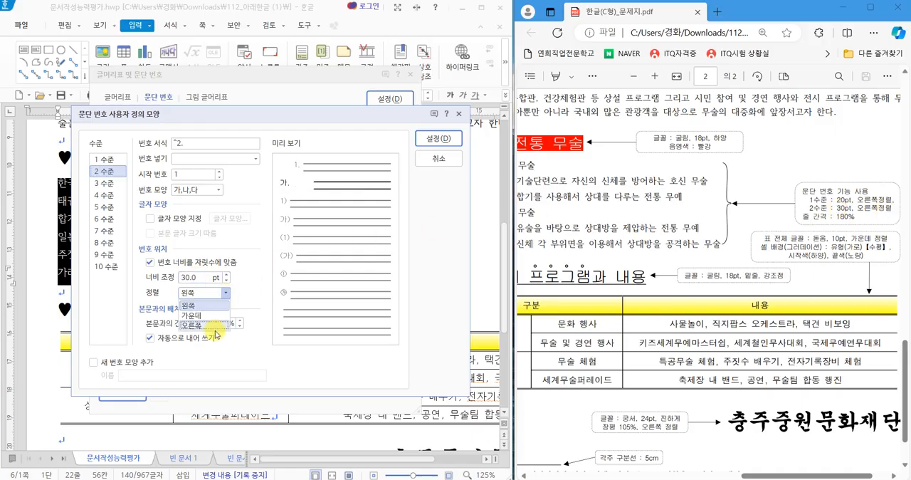
left_click(190, 325)
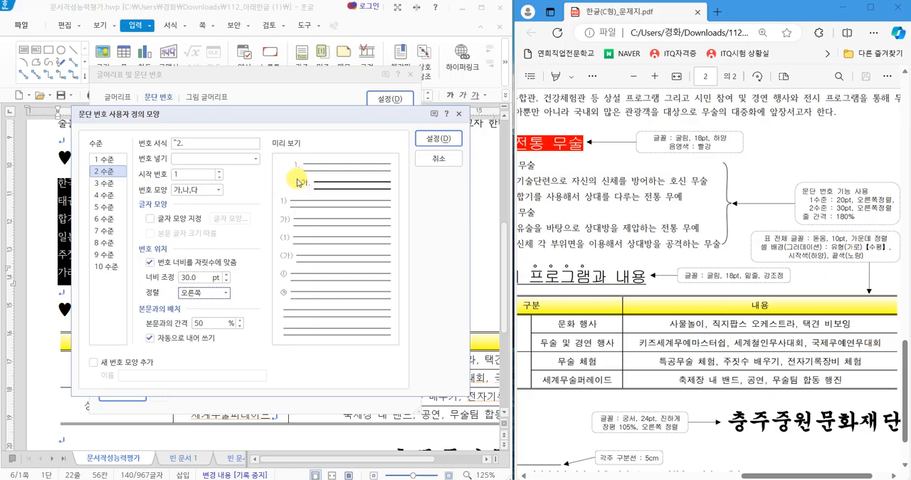
left_click(430, 147)
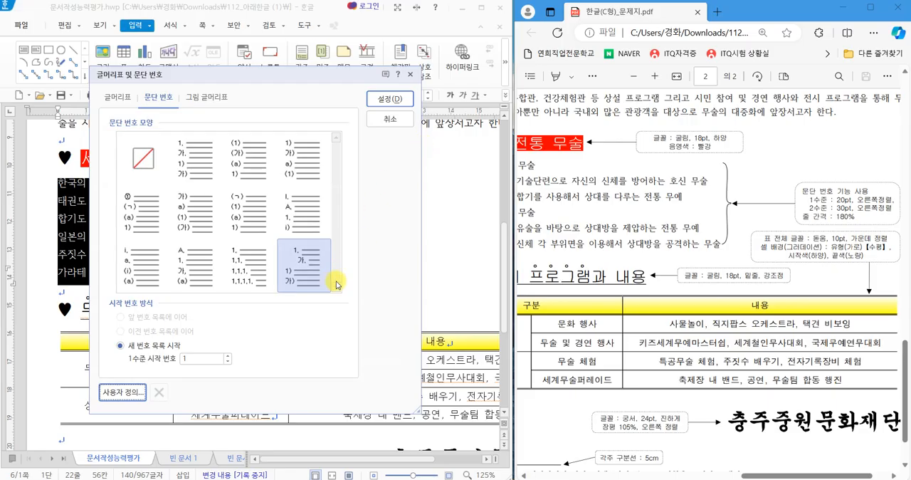
Apply the customized paragraph numbering to the six selected lines under "세계의 전통 무술".
mouse_move(360, 205)
left_mouse_down()
mouse_move(331, 237)
mouse_move(320, 217)
mouse_move(360, 240)
left_mouse_up()
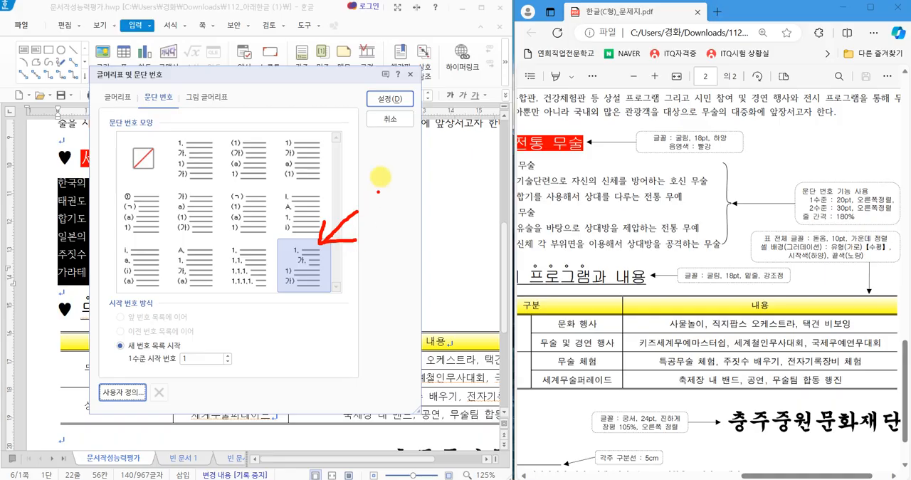
left_click_drag(377, 84, 411, 74)
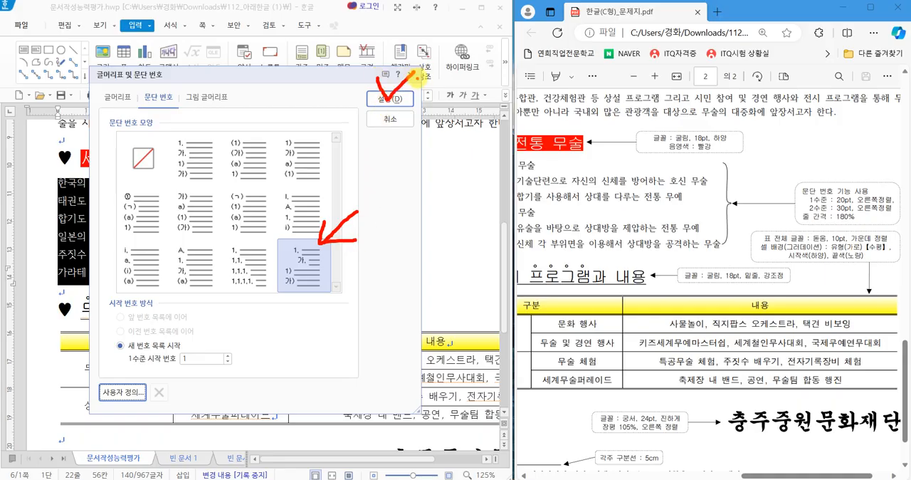
left_click(393, 98)
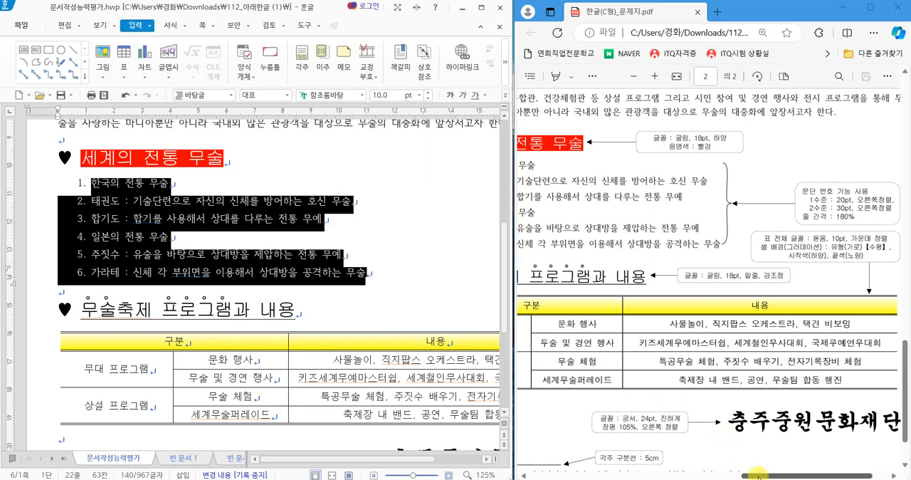
Lower the 태권도 and 합기도 lines under "한국의 전통 무술" by one paragraph number level (한 수준 감소).
left_click_drag(758, 475, 731, 475)
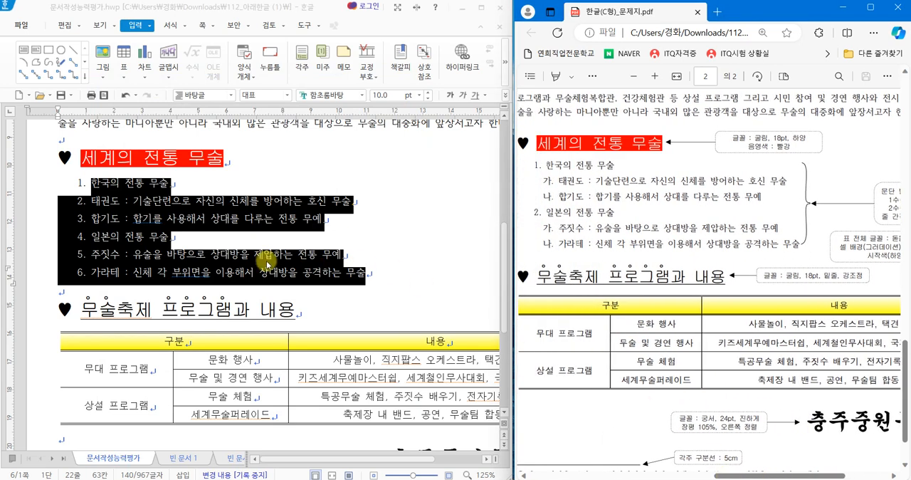
left_click(92, 202)
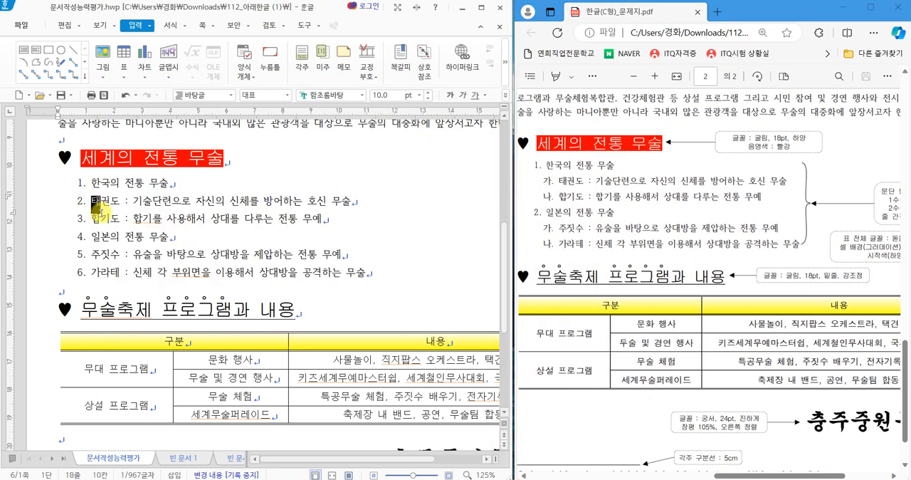
left_click_drag(100, 211, 337, 220)
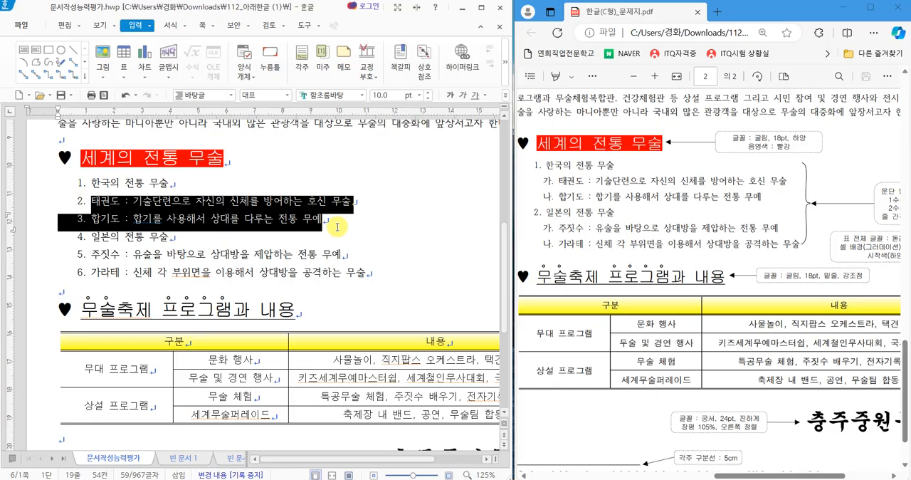
left_click(173, 27)
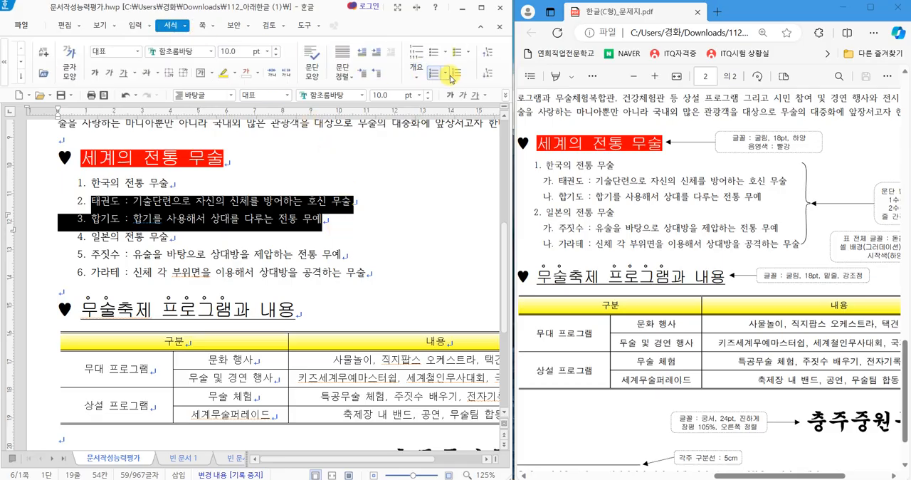
key("ctrl+2")
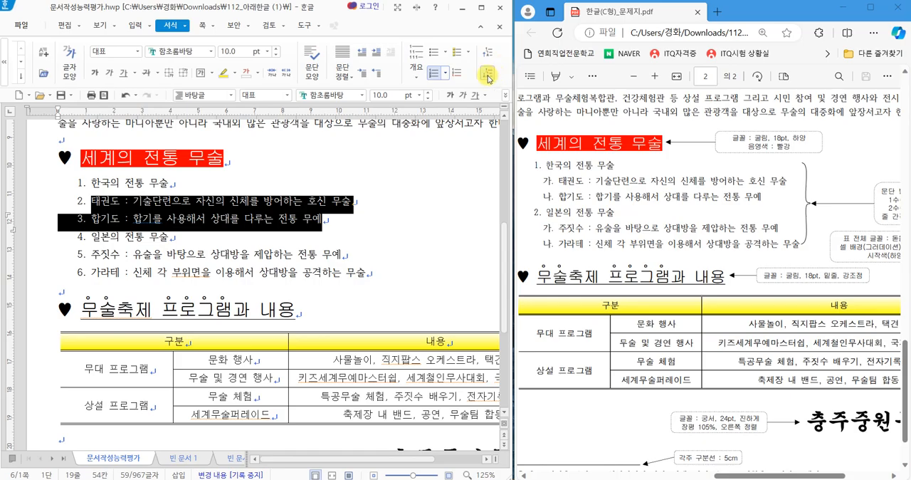
mouse_move(166, 12)
left_mouse_down()
mouse_move(180, 36)
mouse_move(195, 11)
left_mouse_up()
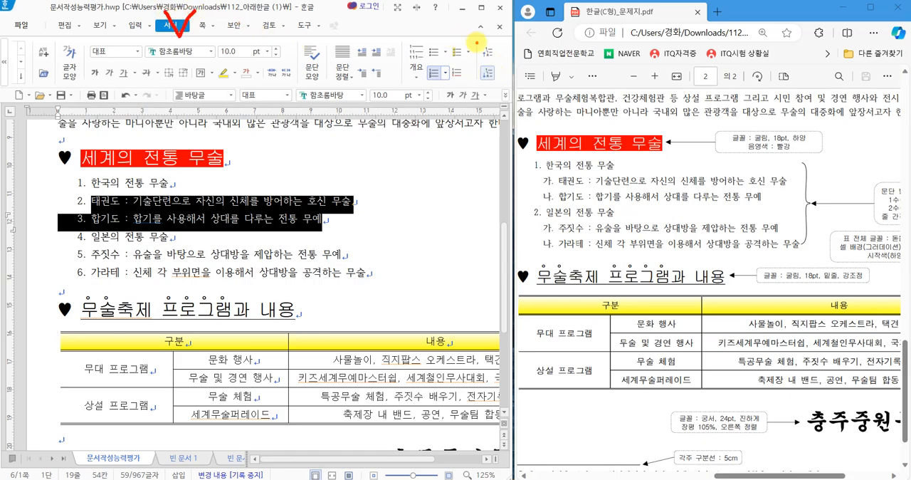
mouse_move(474, 41)
left_mouse_down()
mouse_move(474, 78)
mouse_move(501, 84)
mouse_move(489, 52)
left_mouse_up()
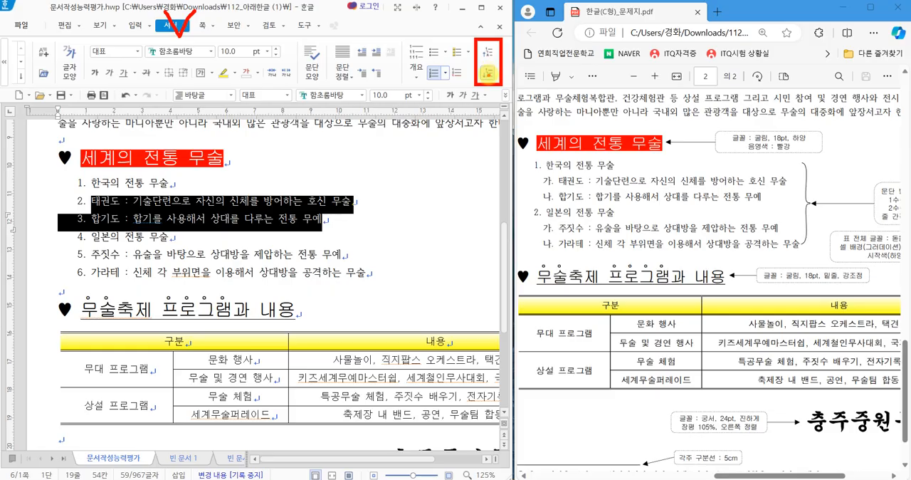
key("Escape")
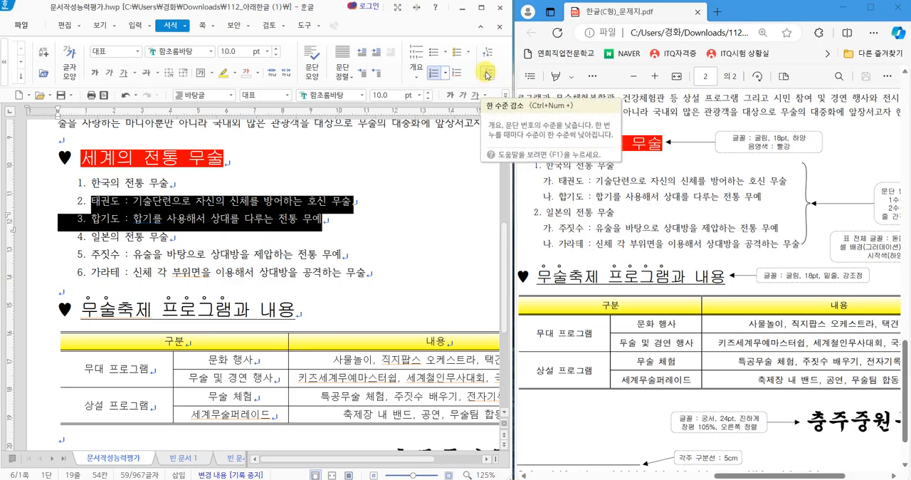
left_click(487, 74)
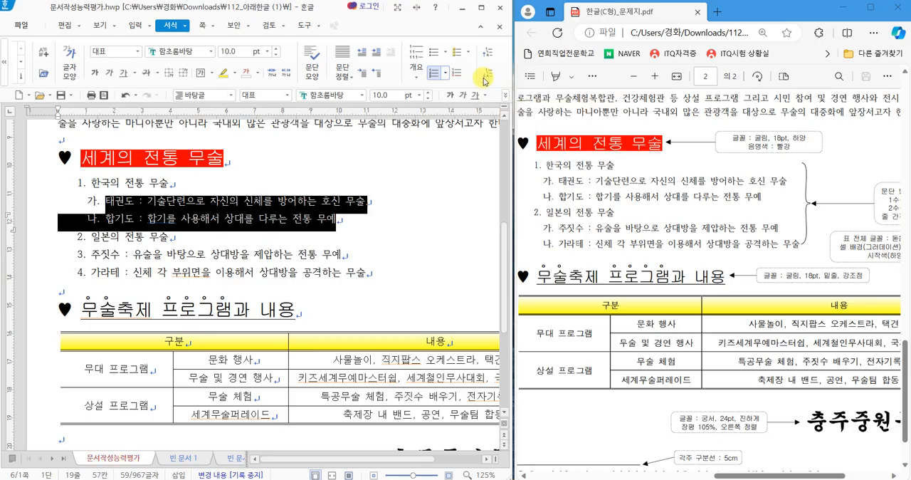
left_click(100, 201)
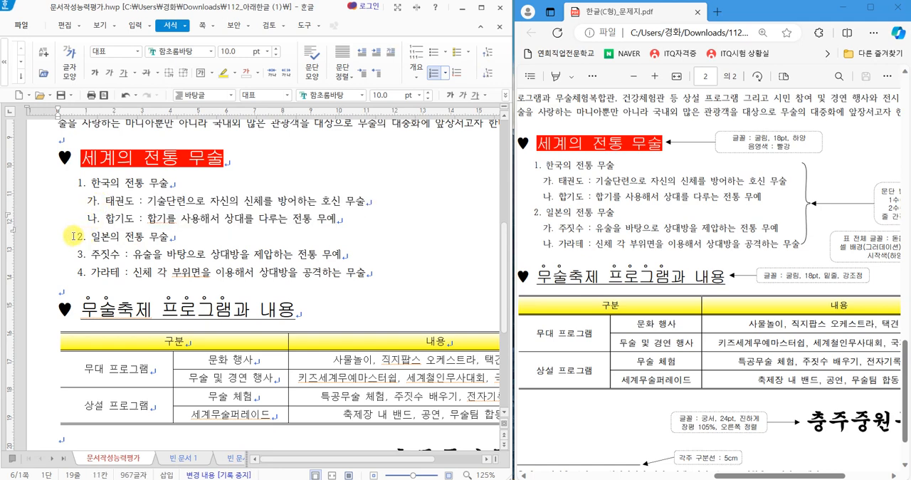
Lower the 주짓수 and 가라테 lines under "일본의 전통 무술" by one paragraph number level.
left_click_drag(90, 254, 379, 273)
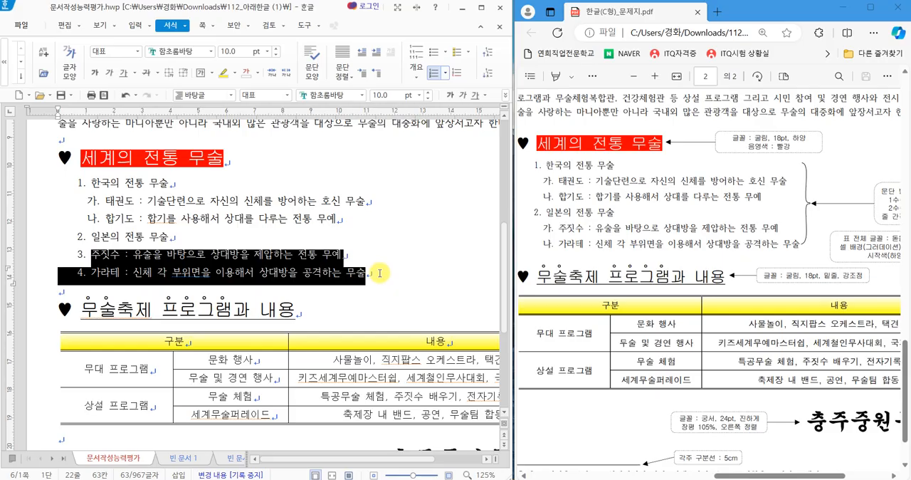
key("ctrl+KP_Add")
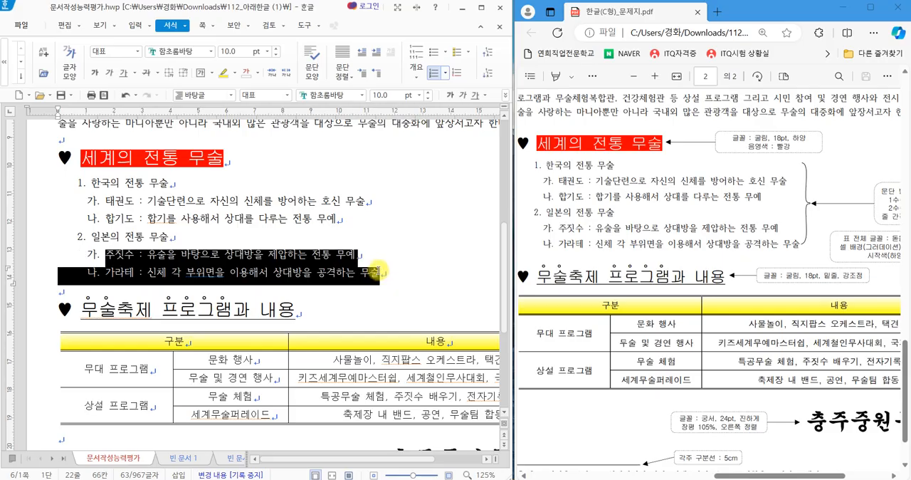
left_click(307, 262)
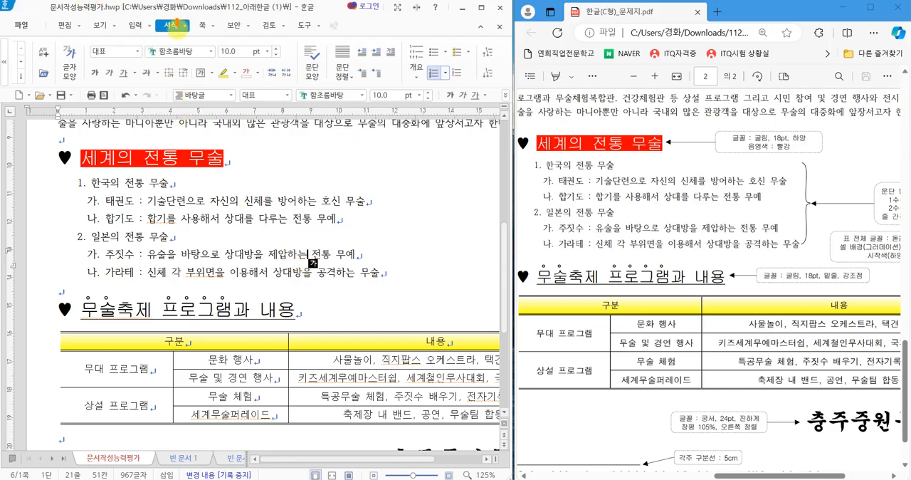
left_click_drag(176, 28, 204, 21)
mouse_move(504, 80)
left_mouse_down()
mouse_move(470, 73)
mouse_move(506, 71)
mouse_move(502, 81)
left_mouse_up()
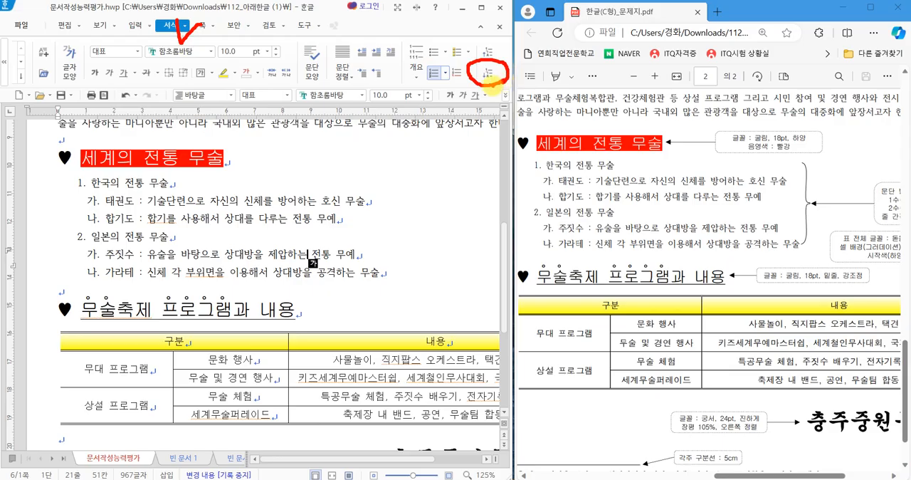
key("Escape")
Check the reminder about 한 수준 증가 and 한 수준 감소 in 빈 문서 2, and return to the 문서작성능력평가 document.
left_click(241, 459)
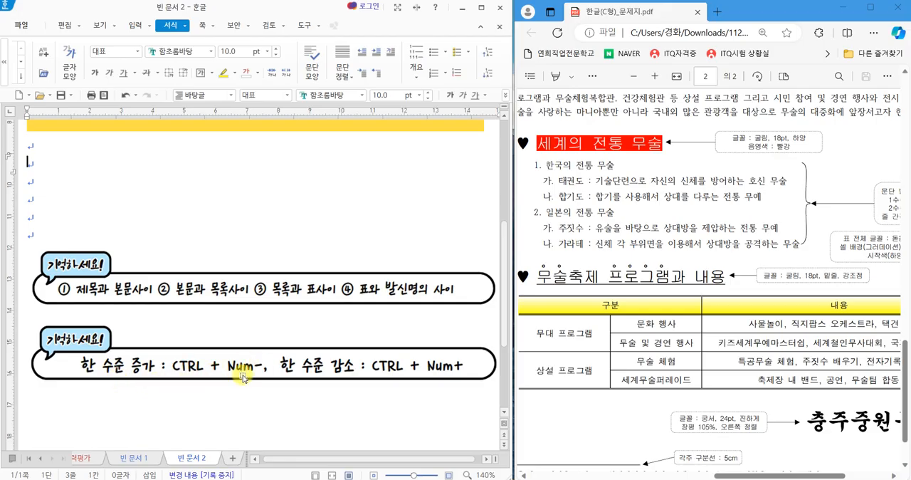
key("Hangul")
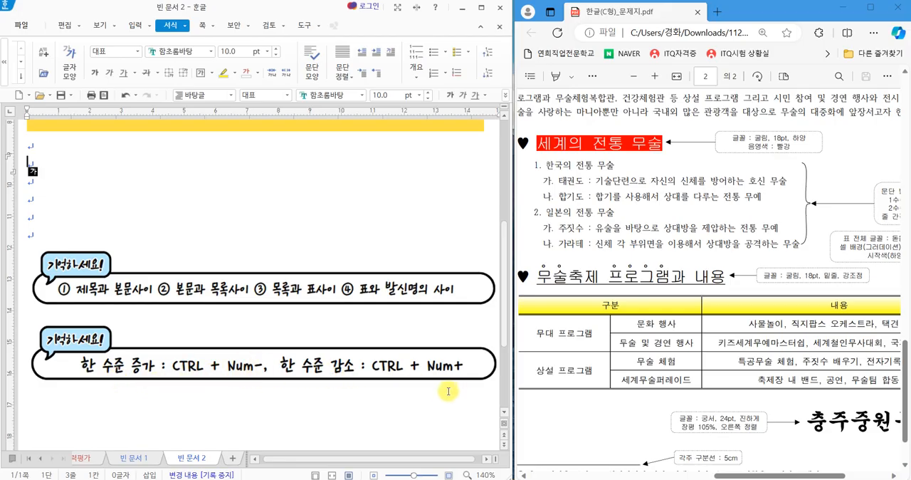
mouse_move(365, 349)
left_mouse_down()
mouse_move(420, 377)
mouse_move(468, 378)
left_mouse_up()
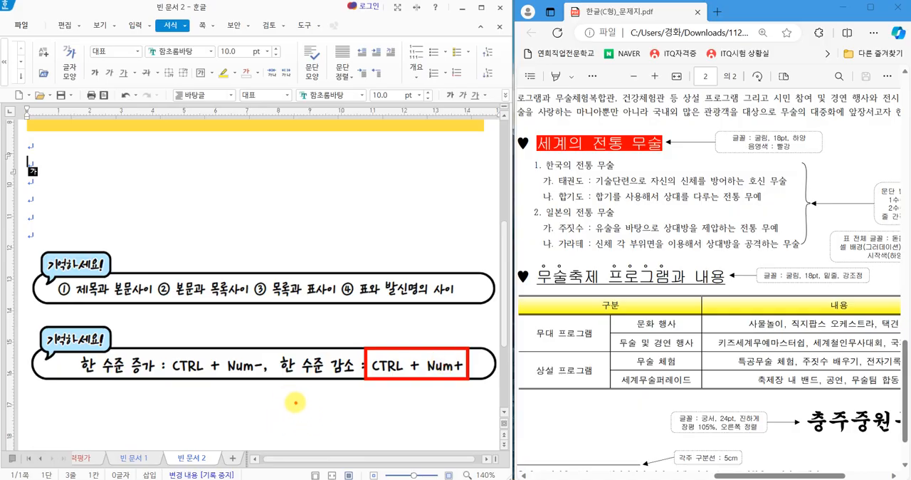
left_click(81, 459)
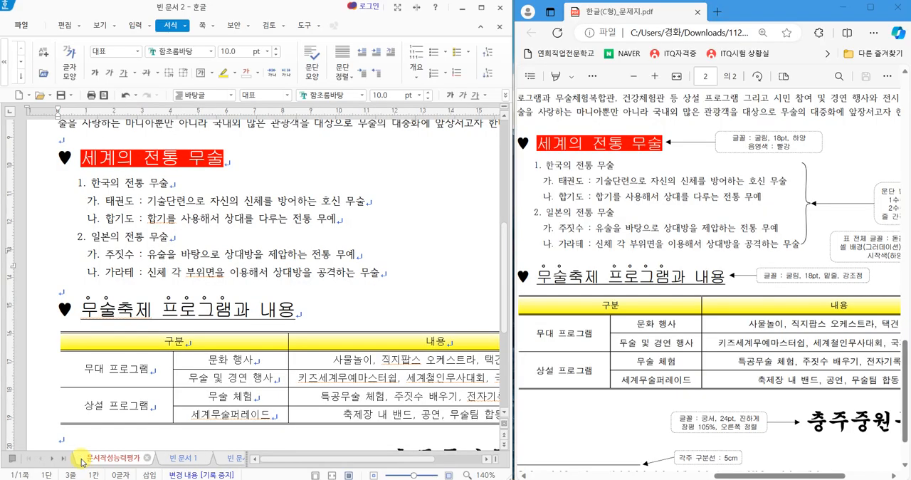
Set the document's zoom ratio (배율) to 100%.
scroll(213, 359, "down", 3)
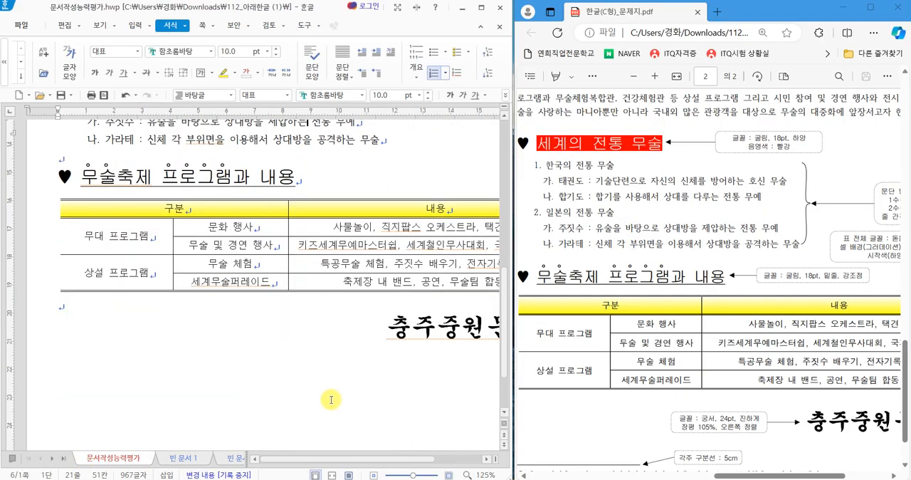
left_click(484, 475)
left_click(147, 153)
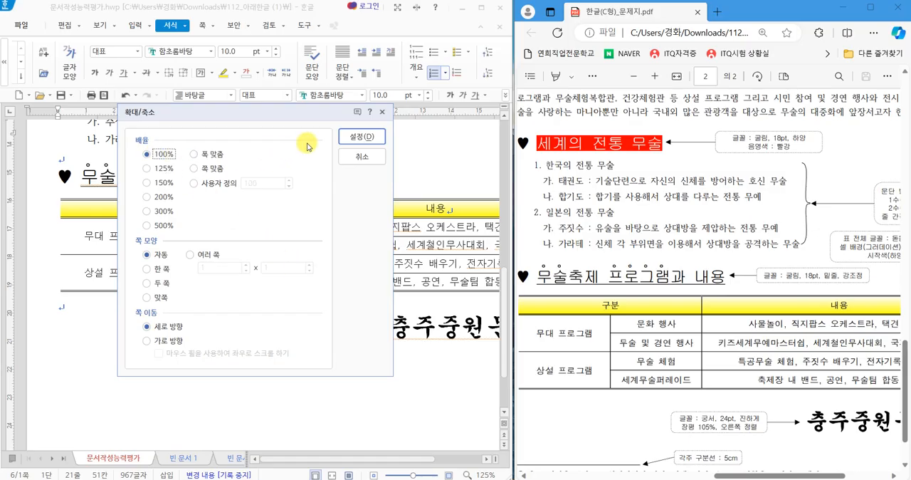
left_click(356, 137)
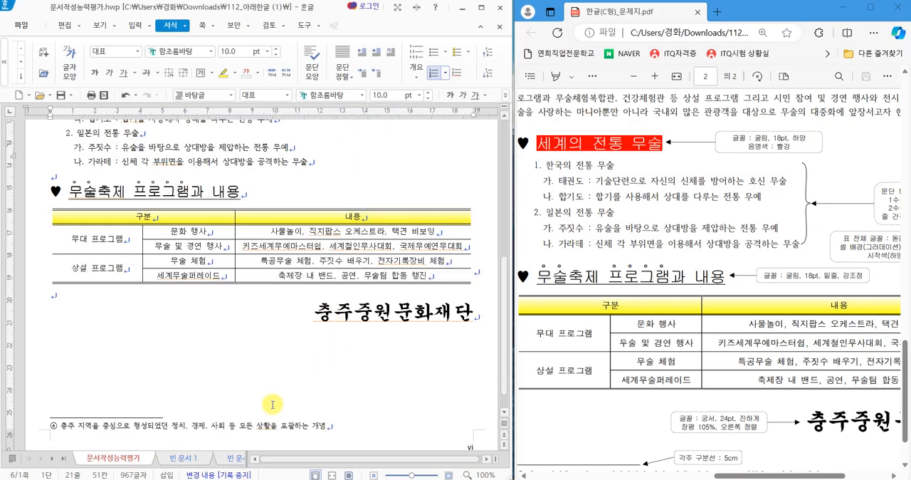
Review the page from the header and title through the body, numbered list, table and organization name down to the footnote and page number.
scroll(273, 404, "up", 10)
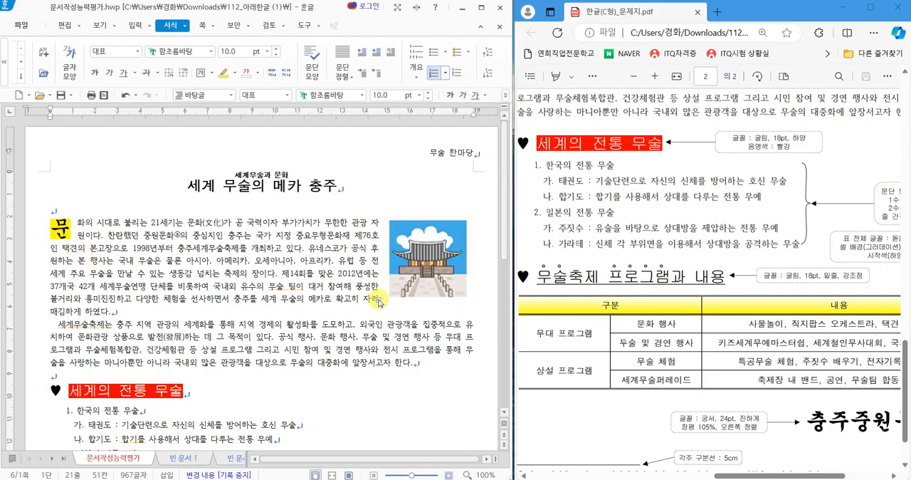
scroll(377, 302, "down", 5)
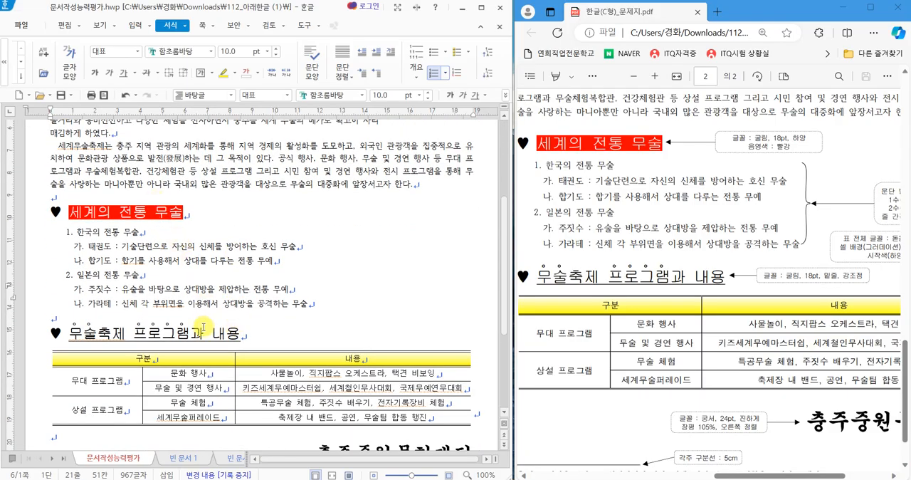
scroll(203, 326, "down", 3)
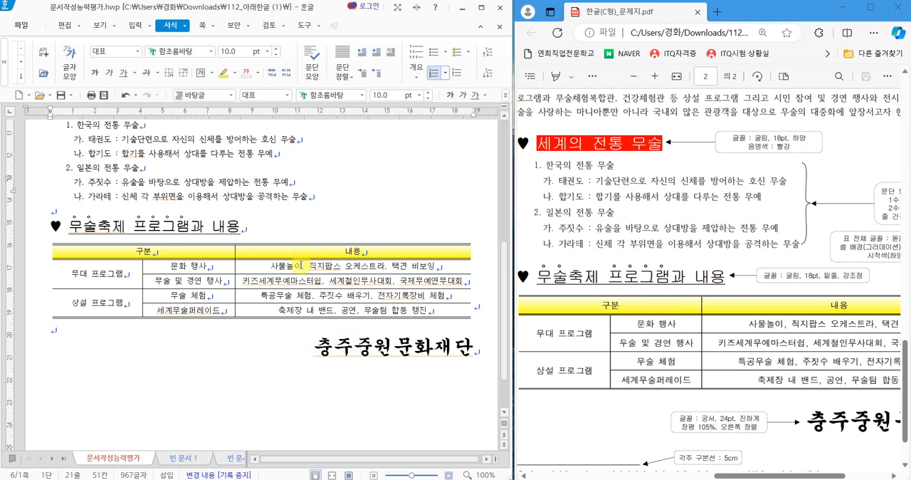
scroll(285, 274, "down", 2)
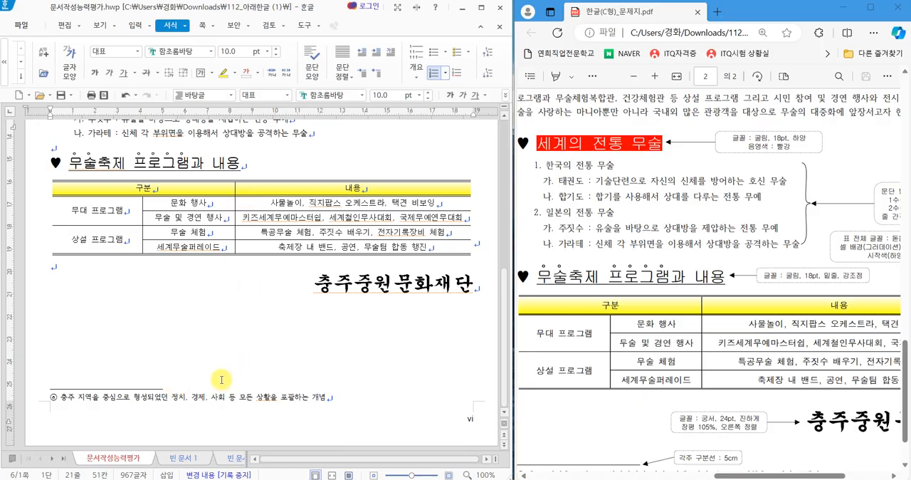
scroll(221, 379, "up", 8)
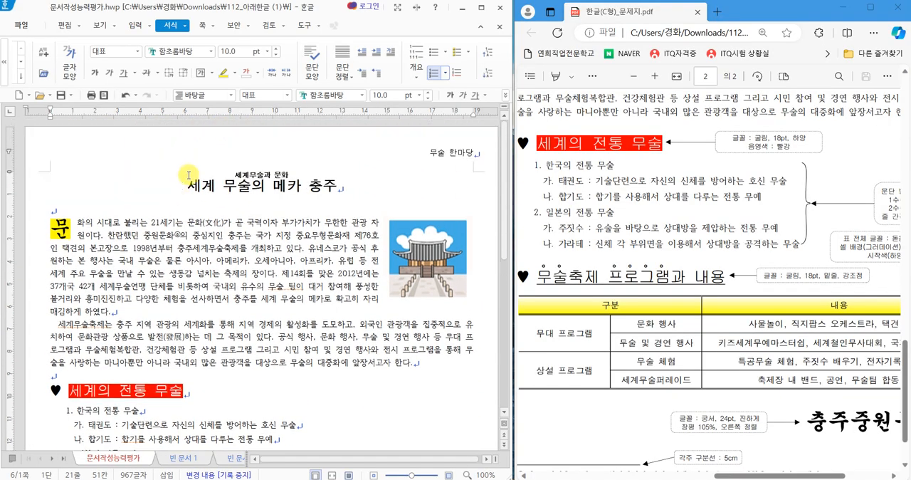
scroll(345, 307, "down", 8)
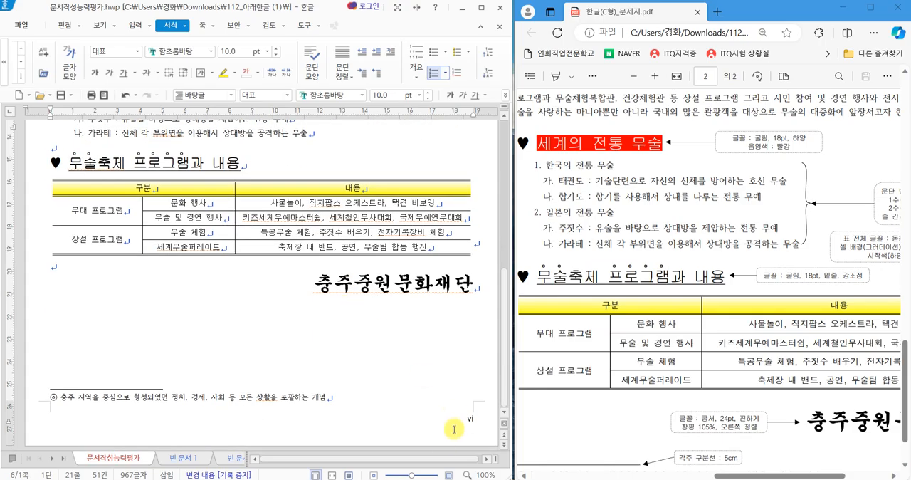
scroll(323, 354, "up", 3)
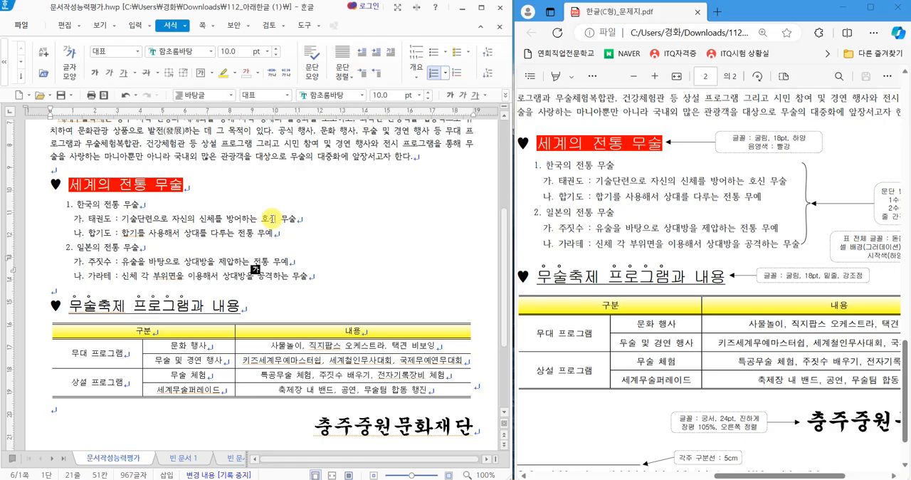
scroll(273, 219, "up", 5)
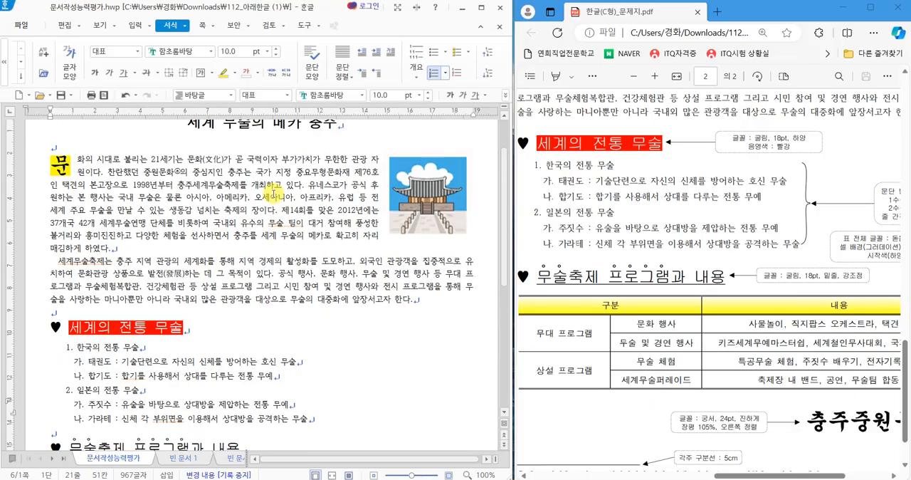
mouse_move(183, 153)
left_mouse_down()
mouse_move(187, 201)
mouse_move(198, 192)
mouse_move(199, 164)
mouse_move(171, 170)
left_mouse_up()
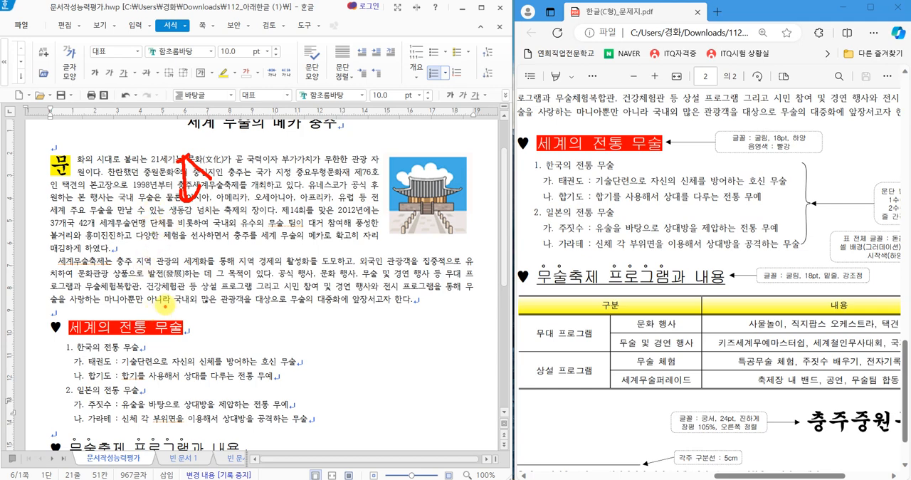
mouse_move(48, 317)
left_mouse_down()
mouse_move(331, 355)
mouse_move(336, 429)
left_mouse_up()
key("Escape")
scroll(351, 363, "down", 2)
scroll(351, 363, "down", 2)
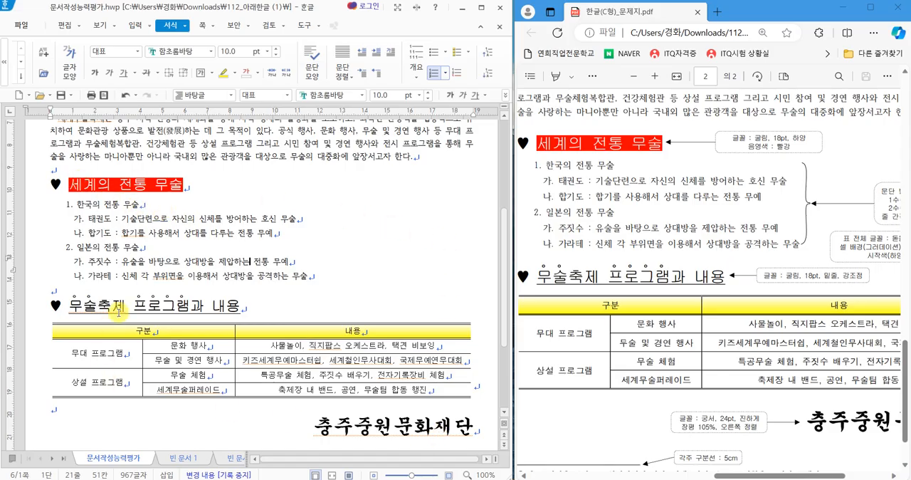
key("Hangul")
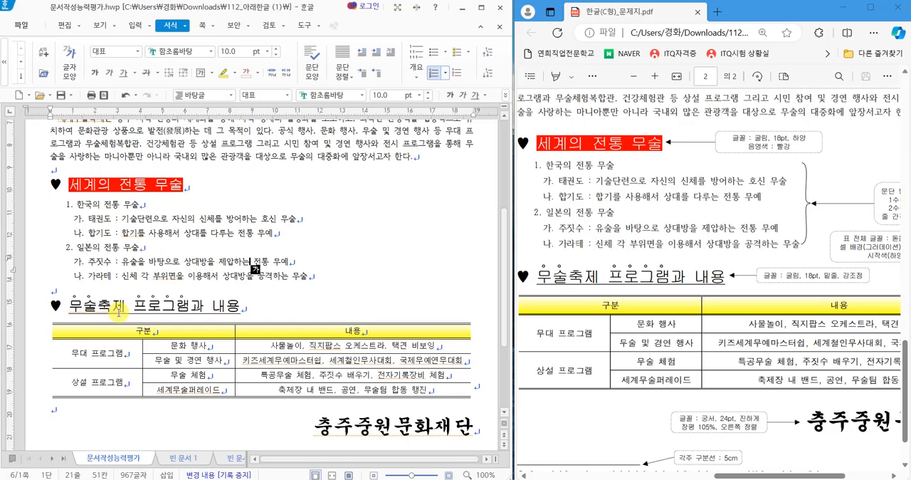